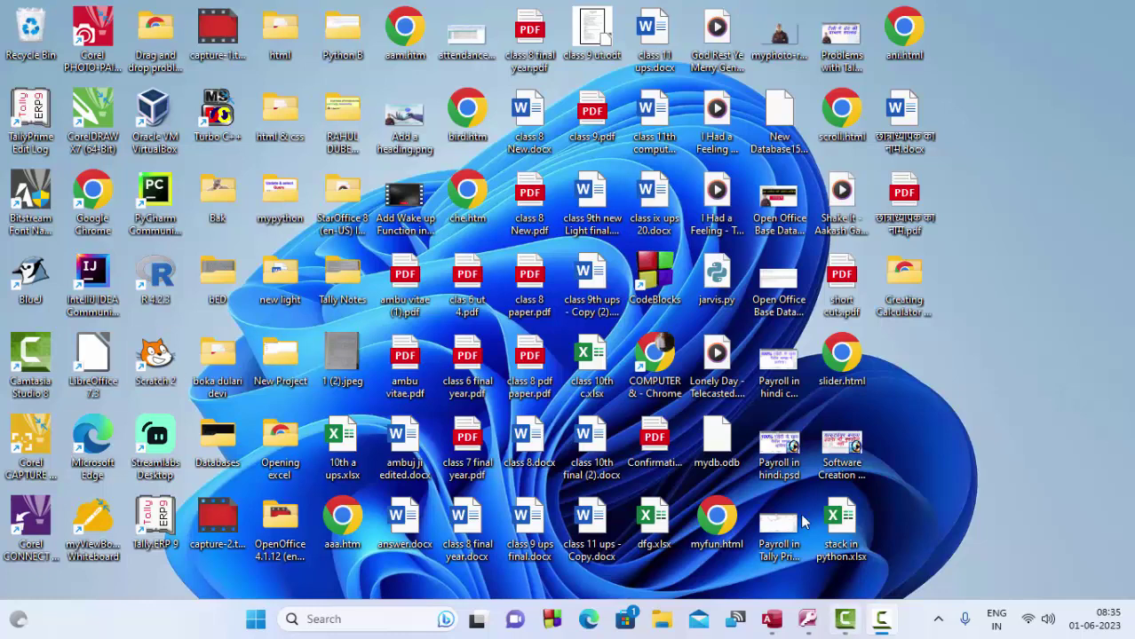
- Refresh the desktop and restore the Access Getting Started window with the blank database panel
right_click(1034, 111)
left_click(1007, 195)
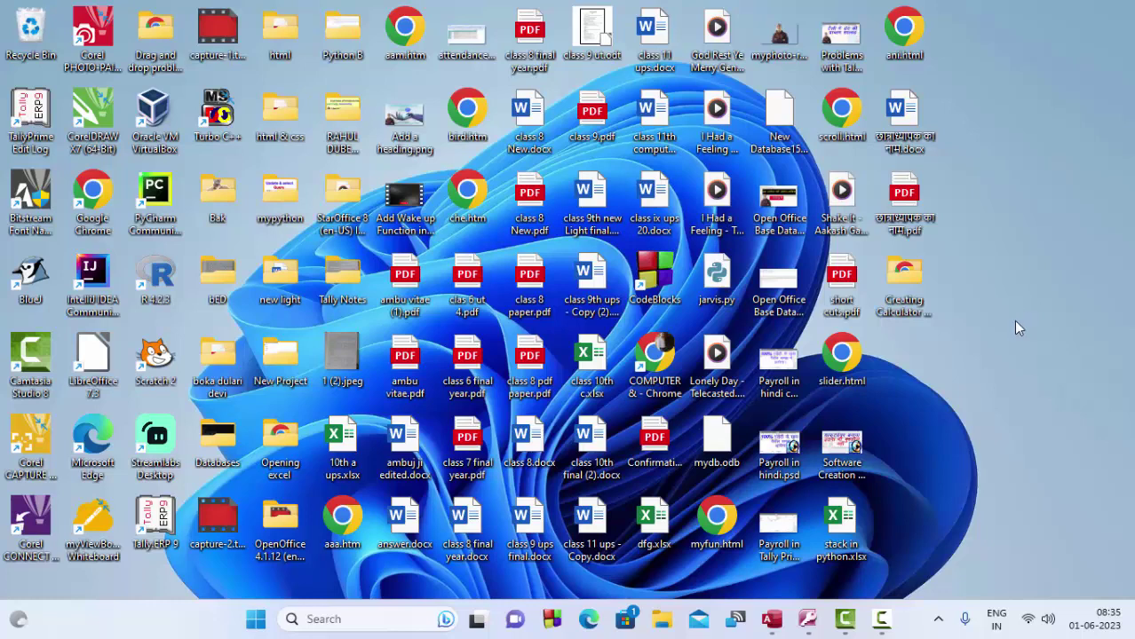
left_click(805, 622)
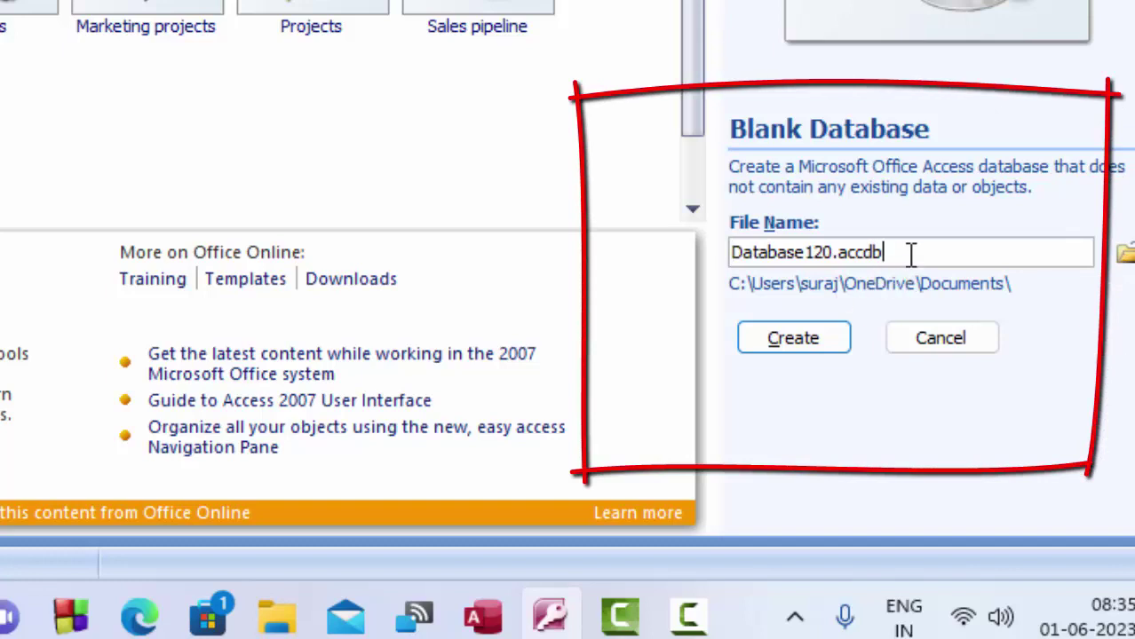
- Create a blank database named mydatabase.accdb in place of the default Database120
left_click_drag(886, 253, 839, 253)
left_click(816, 337)
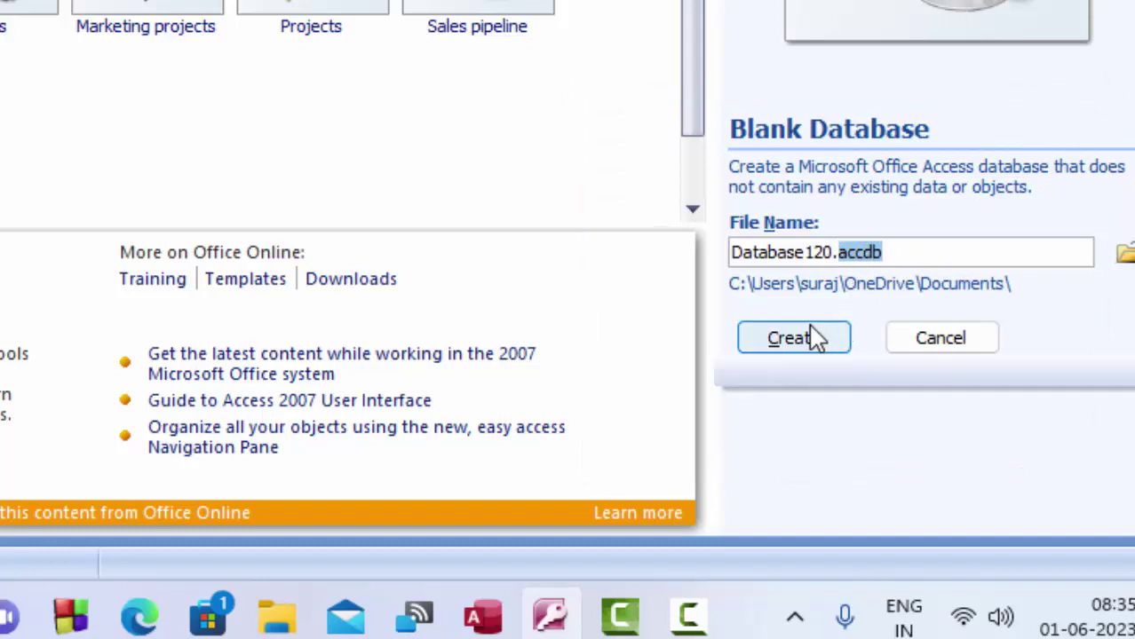
left_click(831, 253)
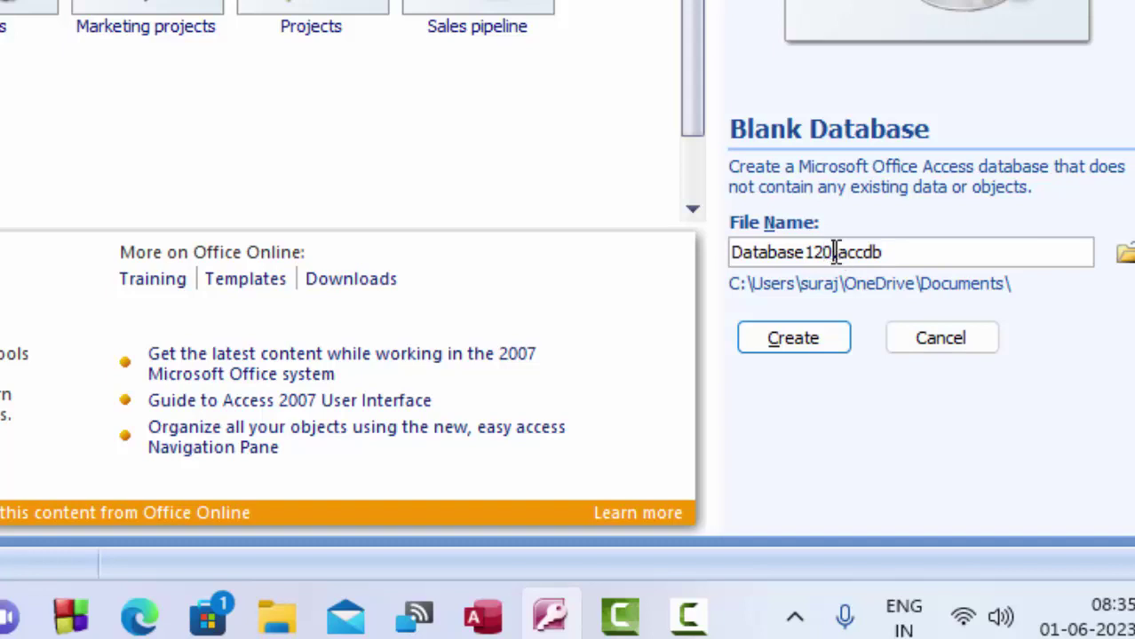
key("BackSpace")
key("BackSpace")
key("BackSpace")
key("BackSpace")
key("BackSpace")
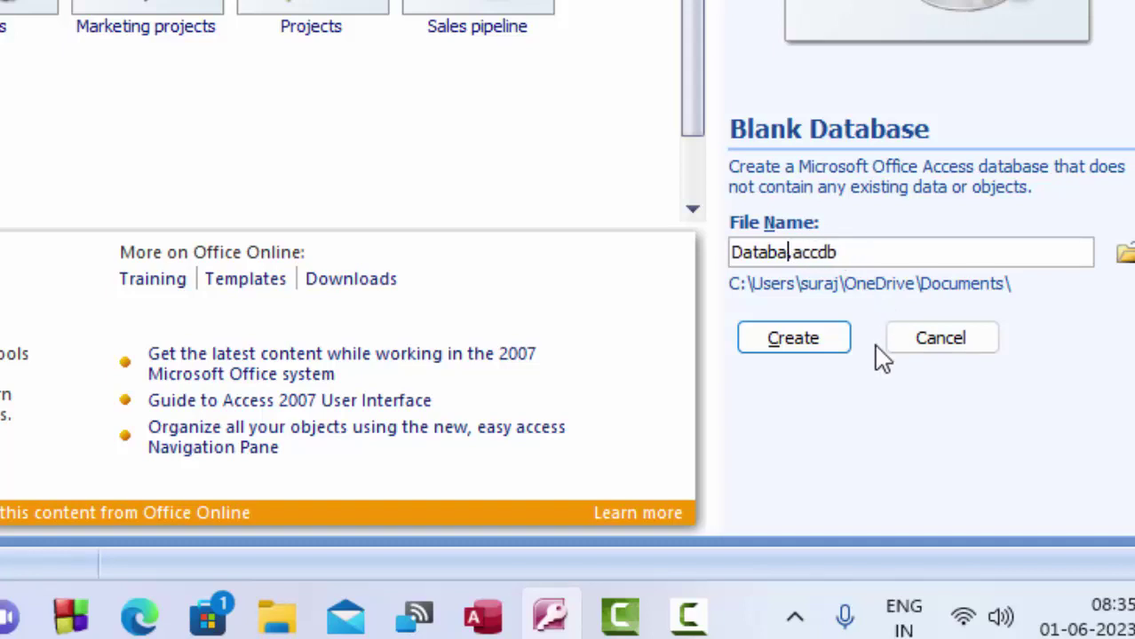
key("BackSpace")
key("BackSpace")
key("BackSpace")
key("BackSpace")
key("BackSpace")
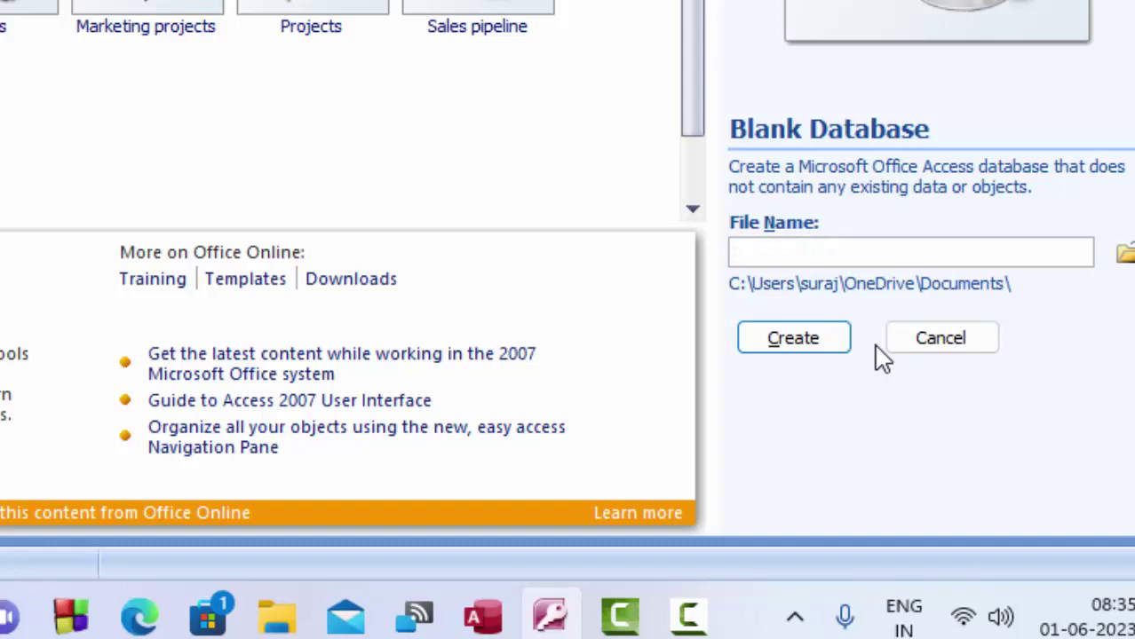
type("mydata")
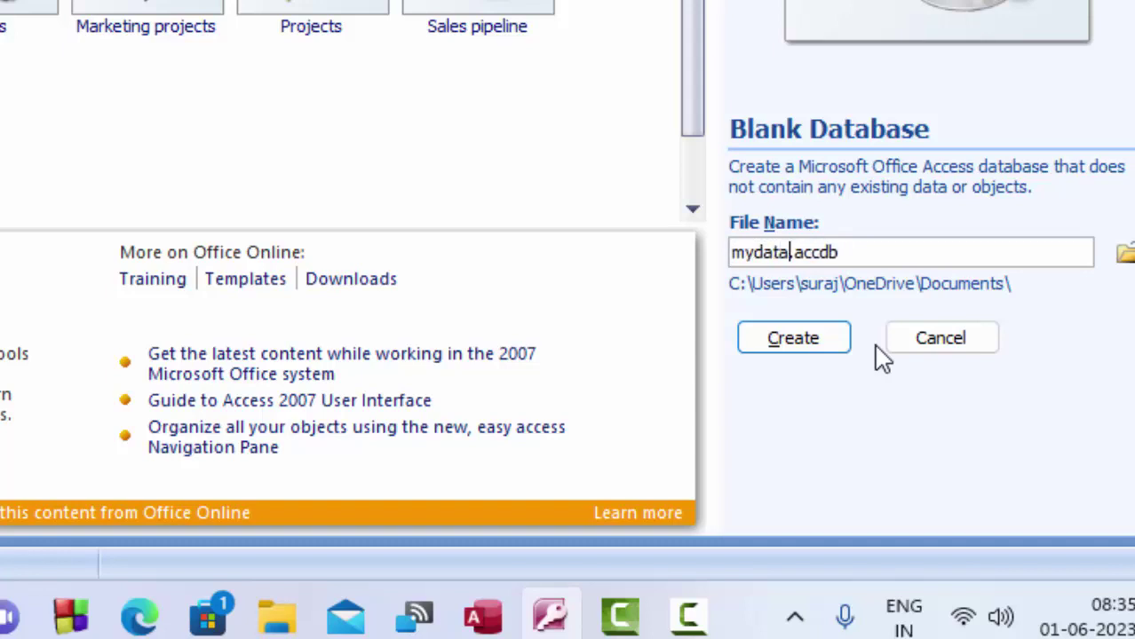
type("base")
key("Return")
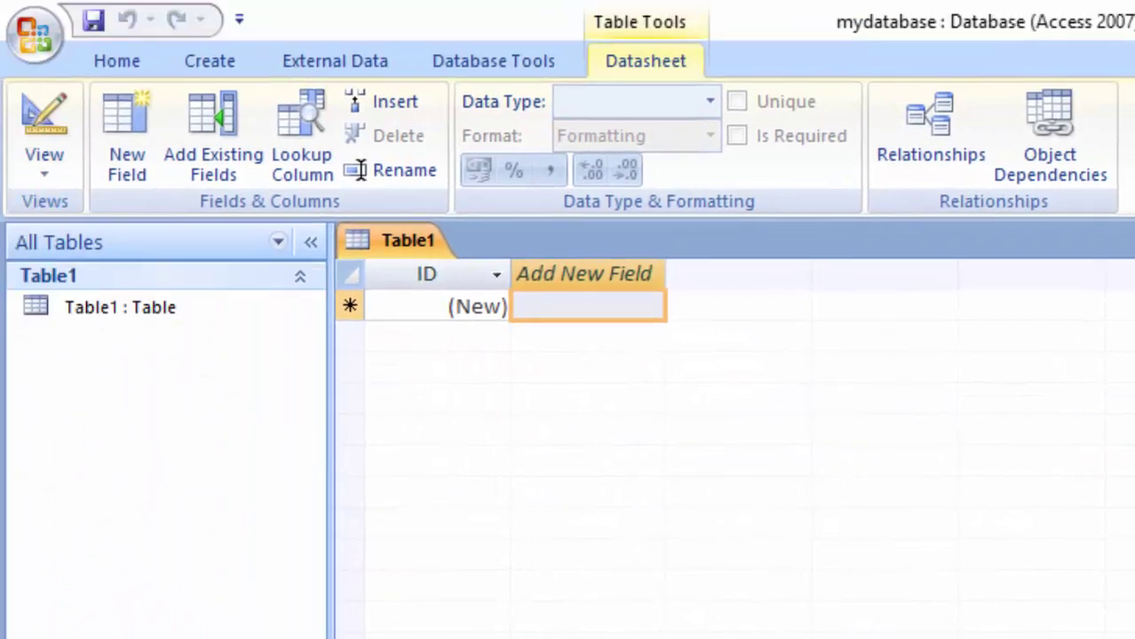
- Switch Table1 to Design view, saving it under the name Mytable
left_click(428, 309)
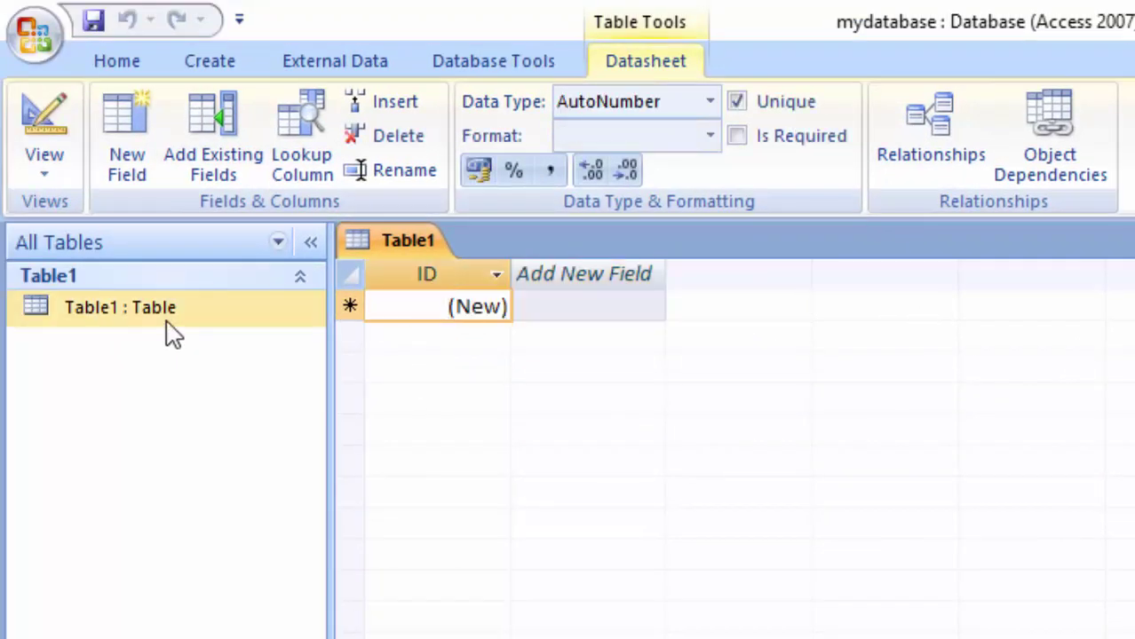
left_click(39, 174)
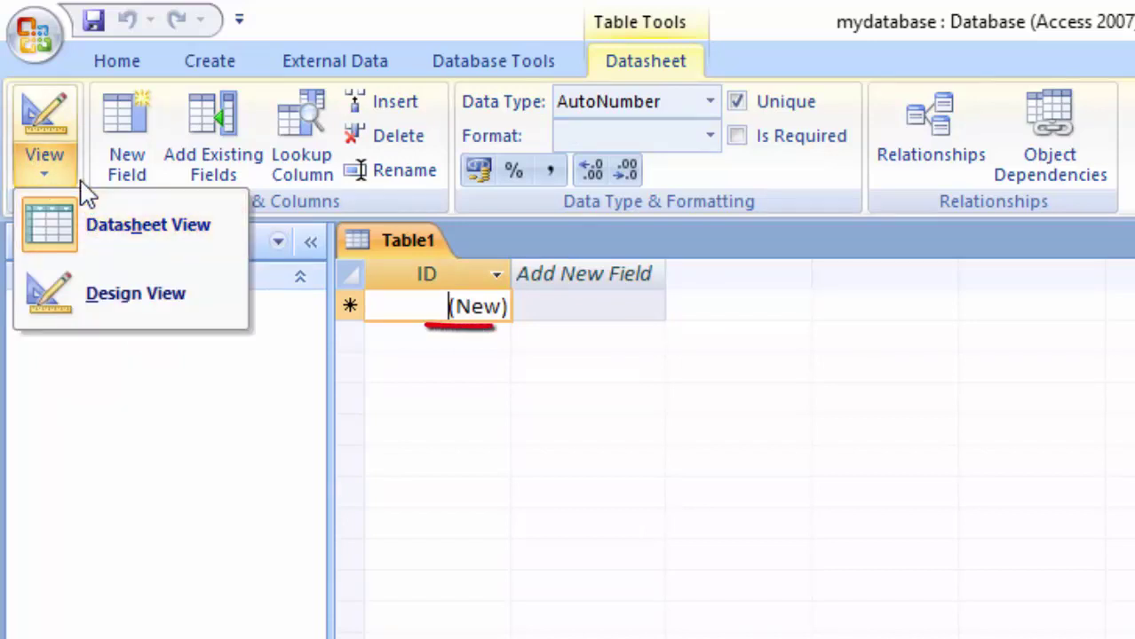
left_click(113, 299)
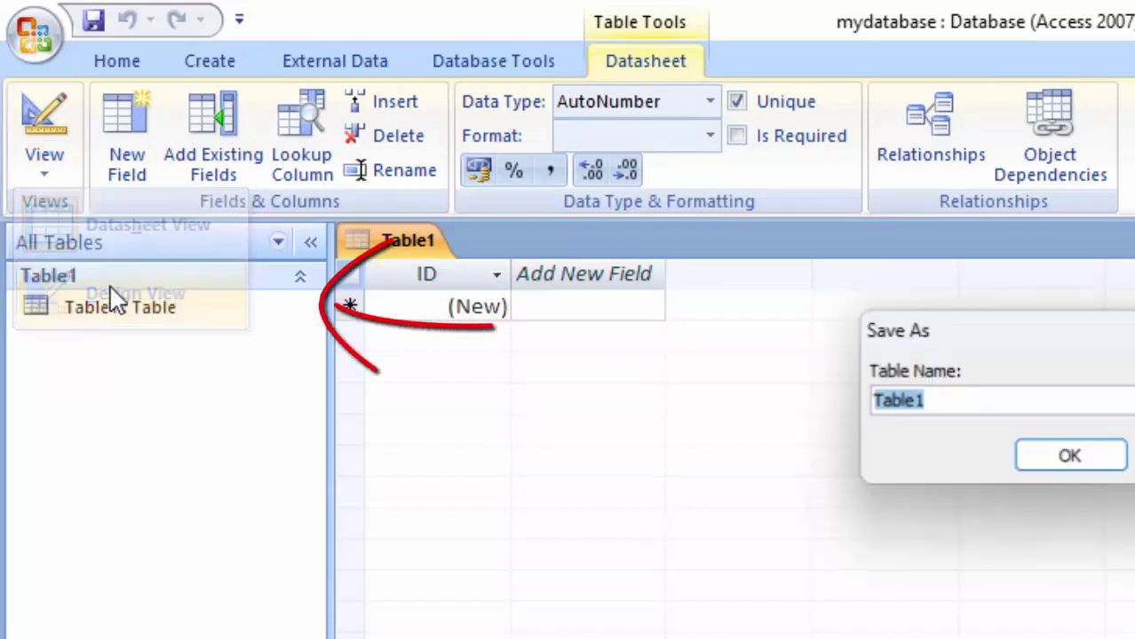
key("BackSpace")
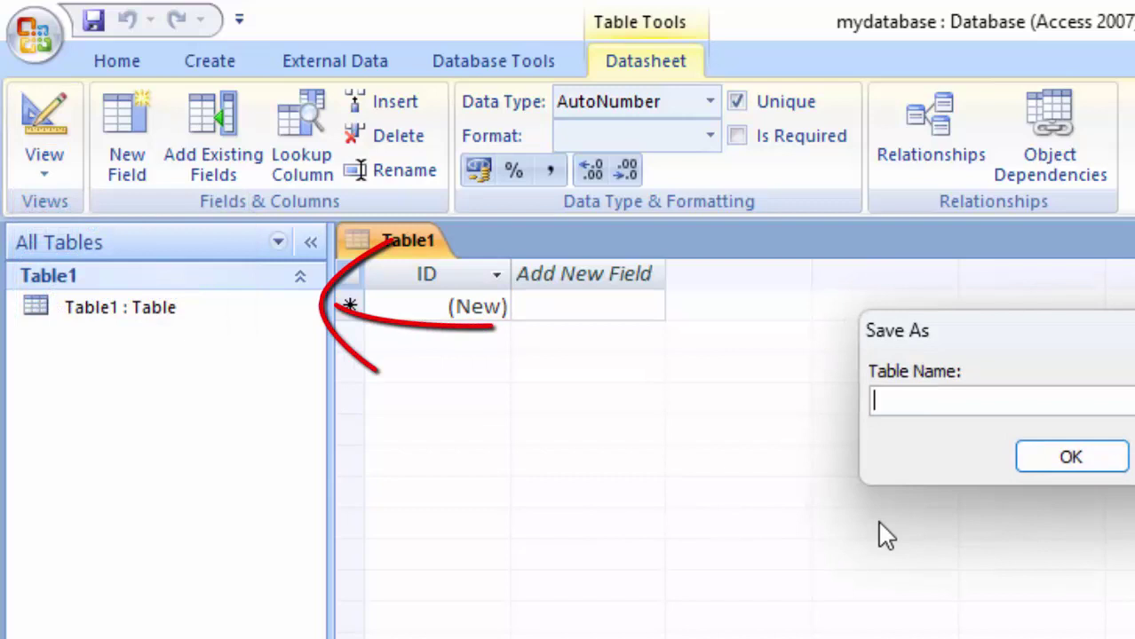
type("My")
type("ts")
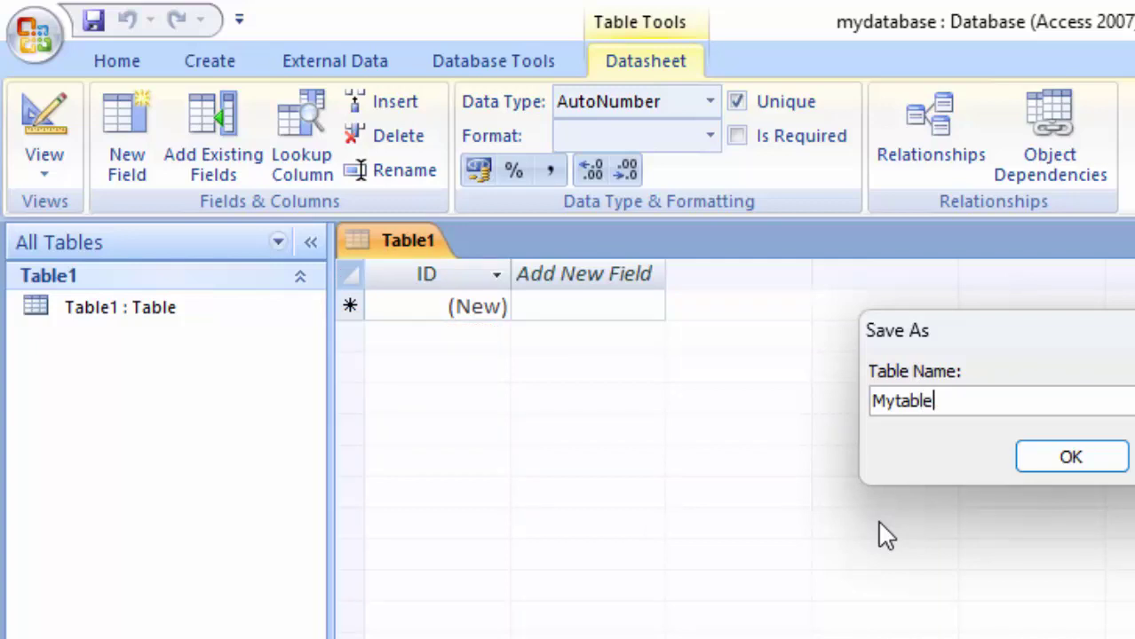
key("Return")
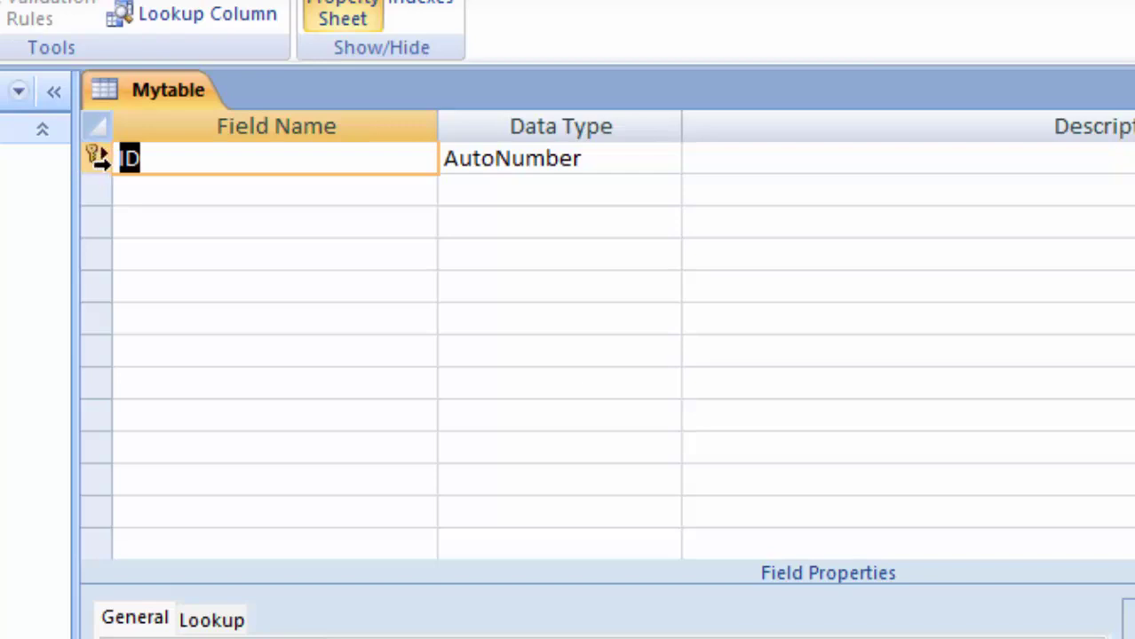
- Add a Number1 field with the Number data type in the second row
left_click(154, 185)
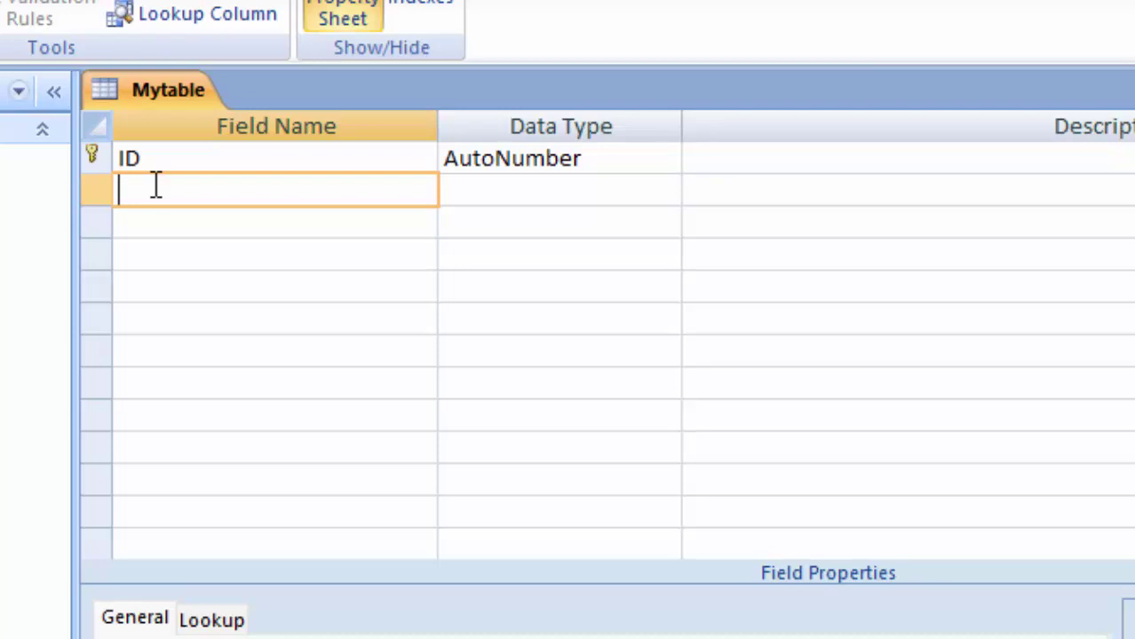
left_click(607, 155)
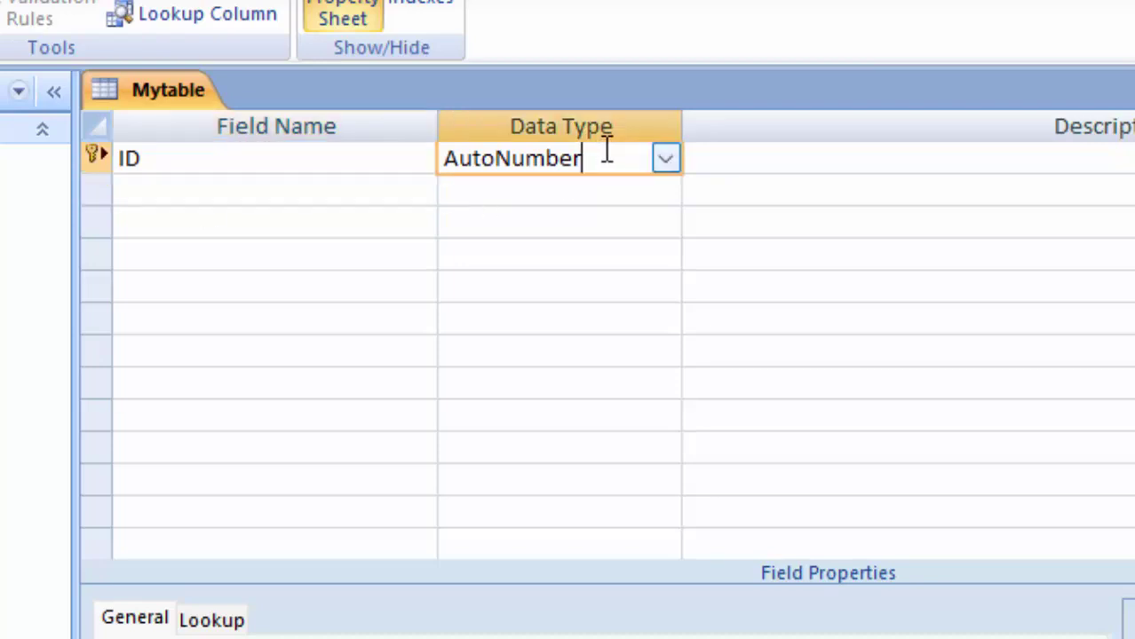
left_click(662, 158)
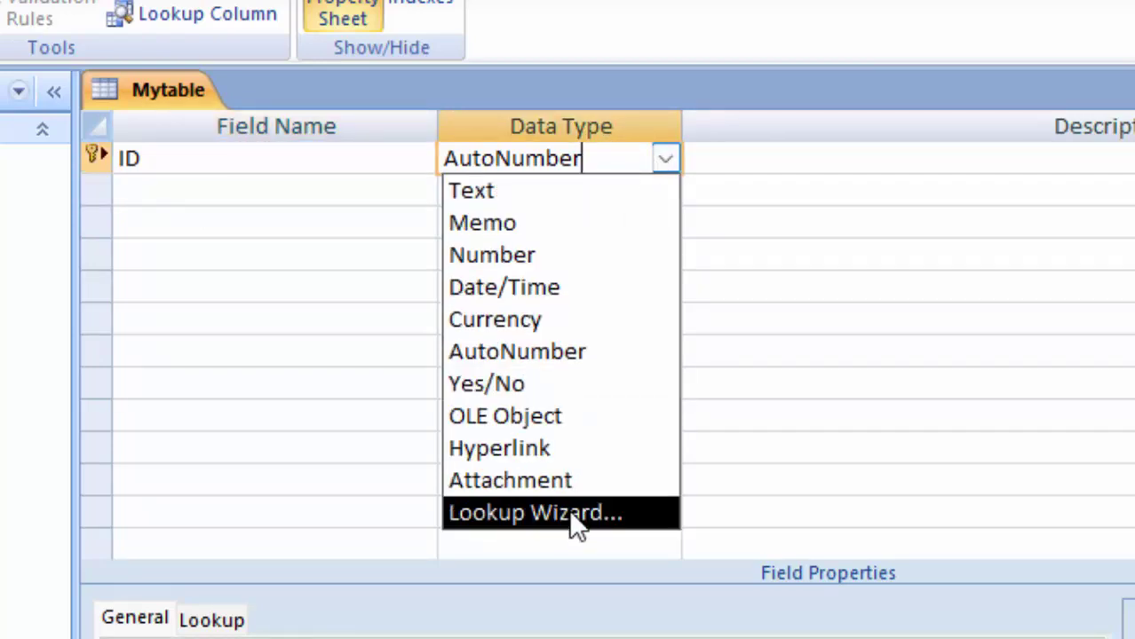
left_click(213, 194)
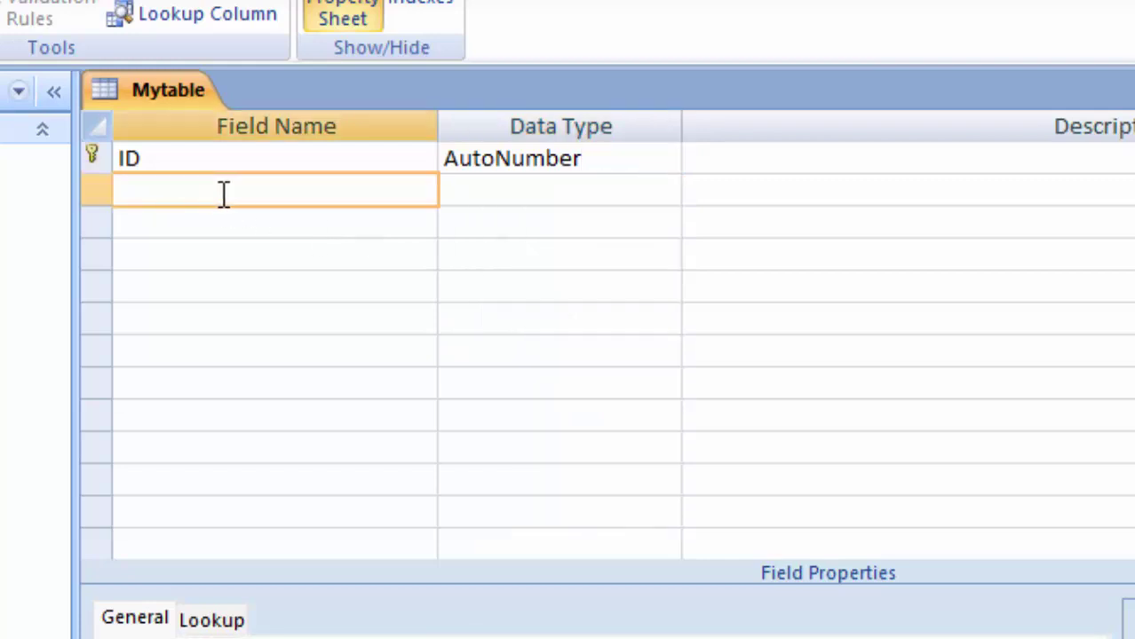
type("Number1")
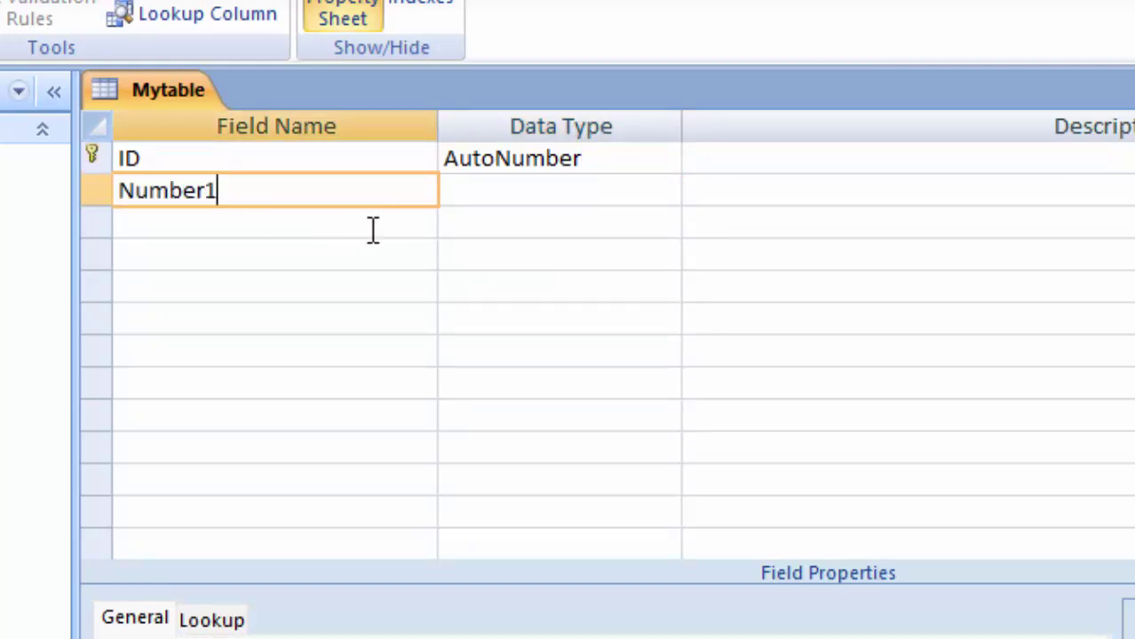
left_click(484, 184)
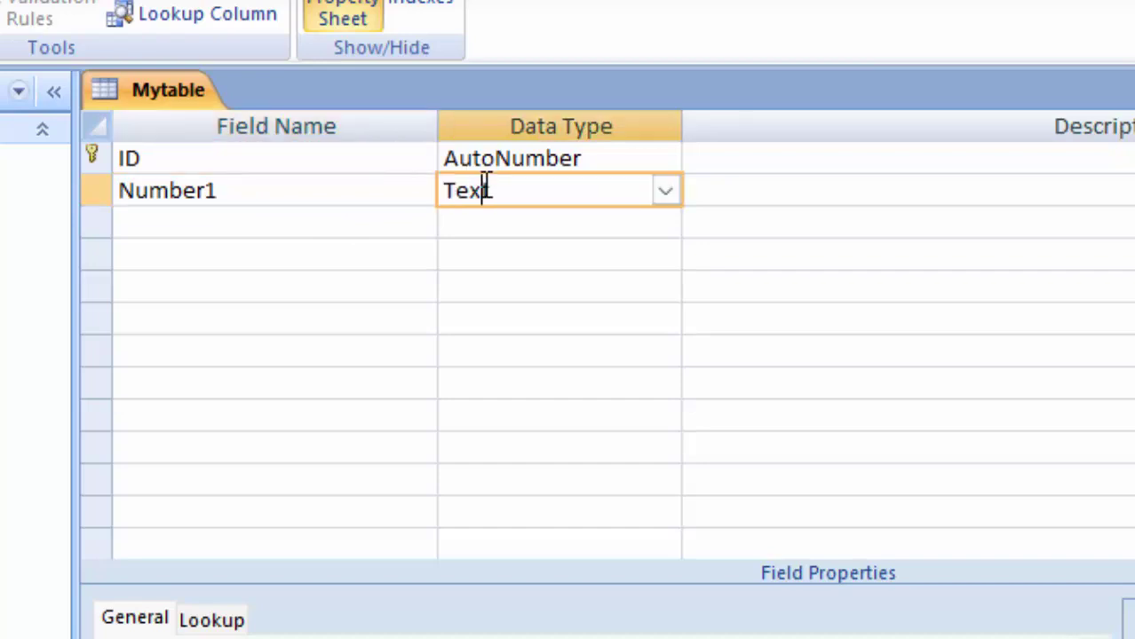
left_click(658, 197)
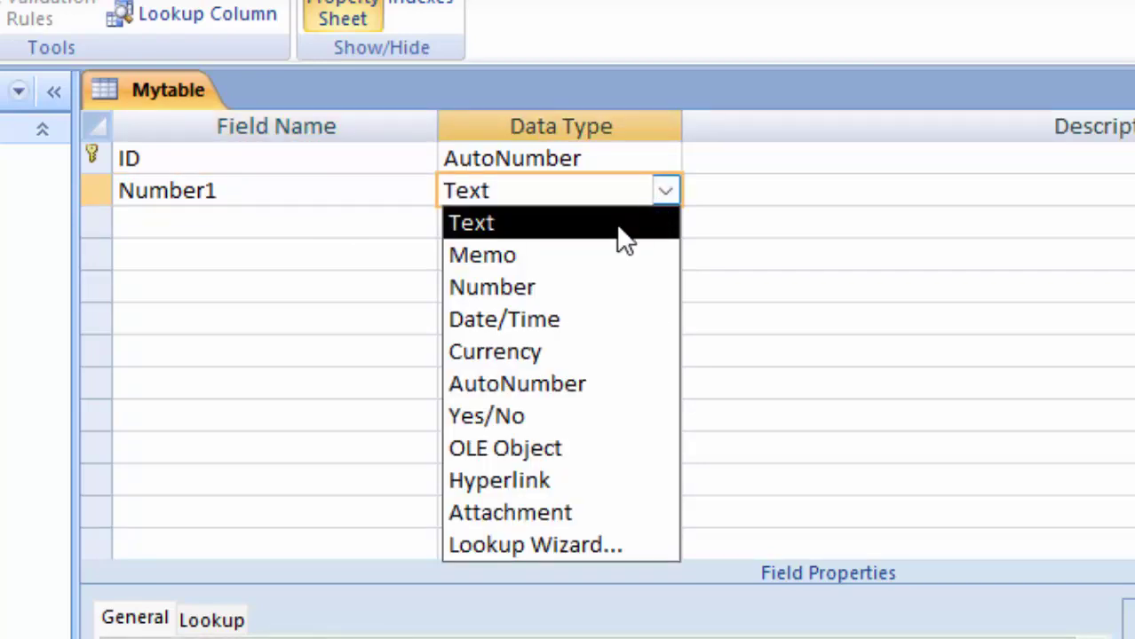
left_click(563, 284)
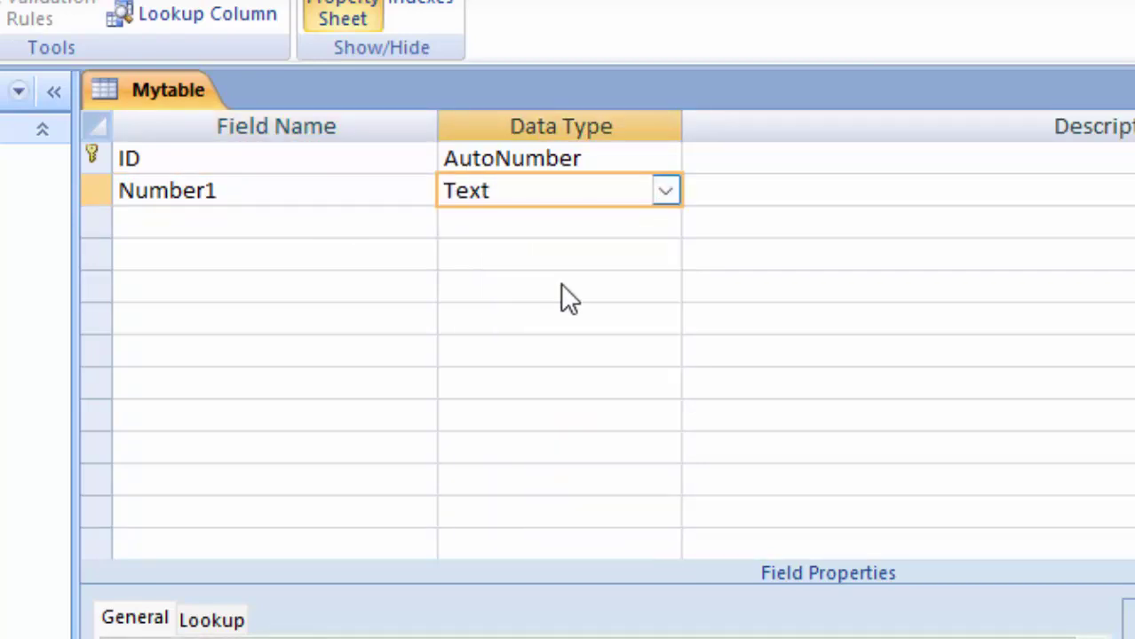
- Add a Number2 field below it, also with the Number data type
left_click(222, 222)
type("Nu")
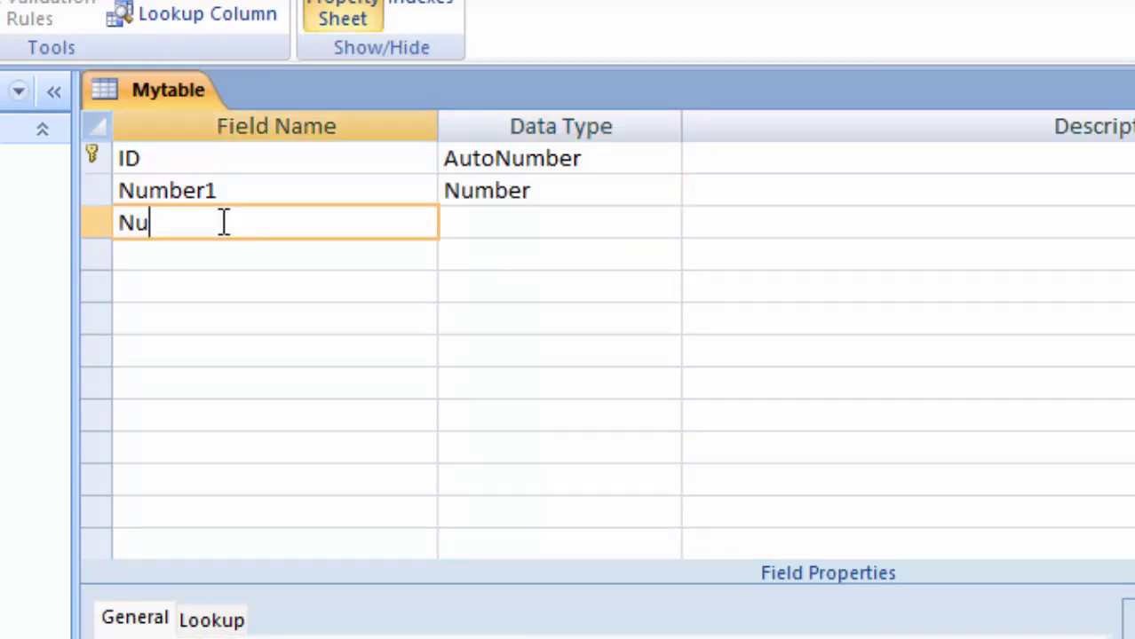
type("mber")
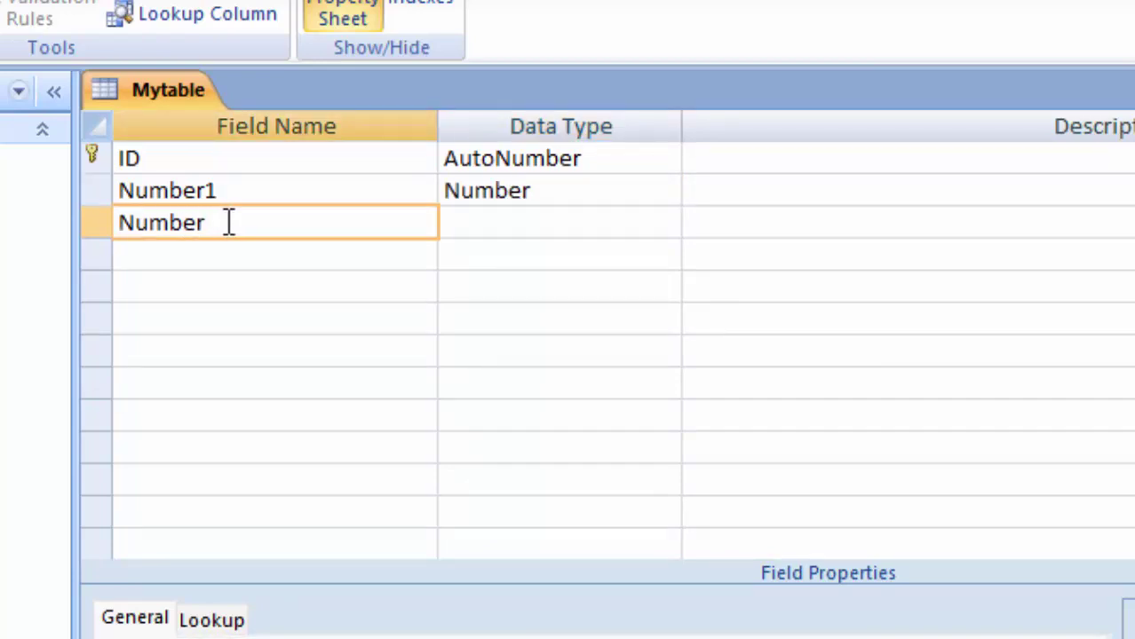
type("2")
left_click(571, 233)
left_click(661, 229)
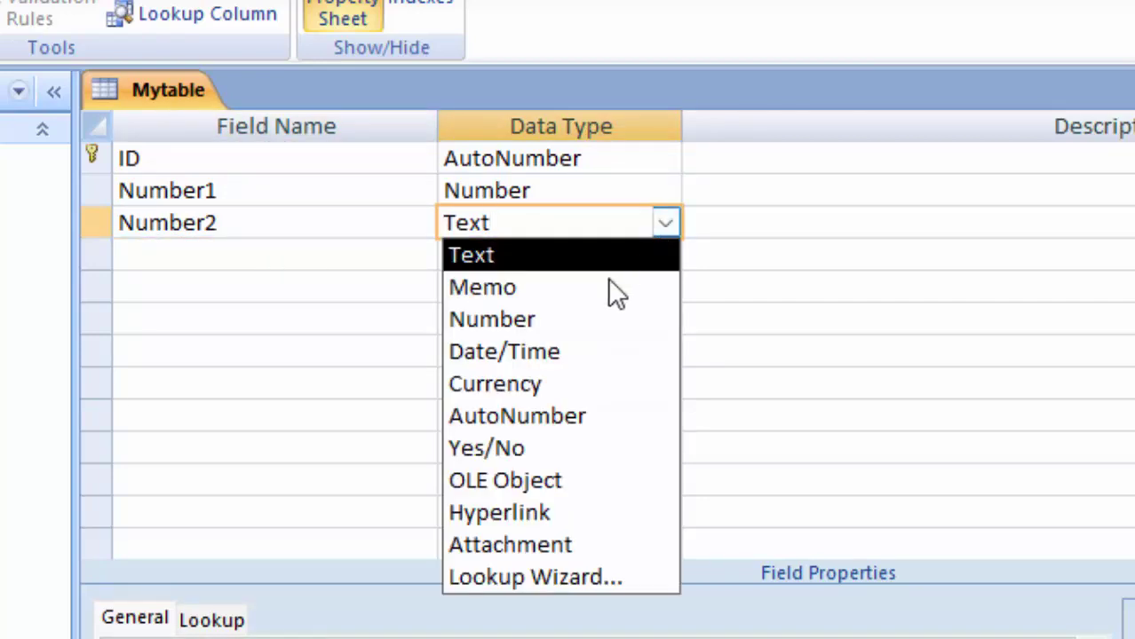
left_click(569, 320)
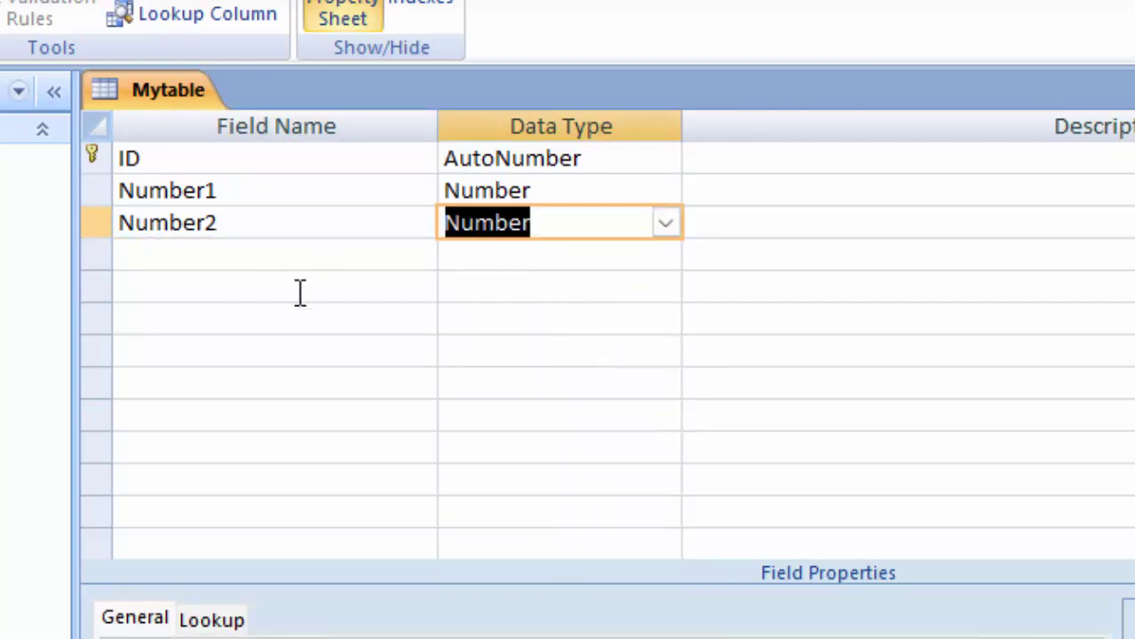
left_click(224, 262)
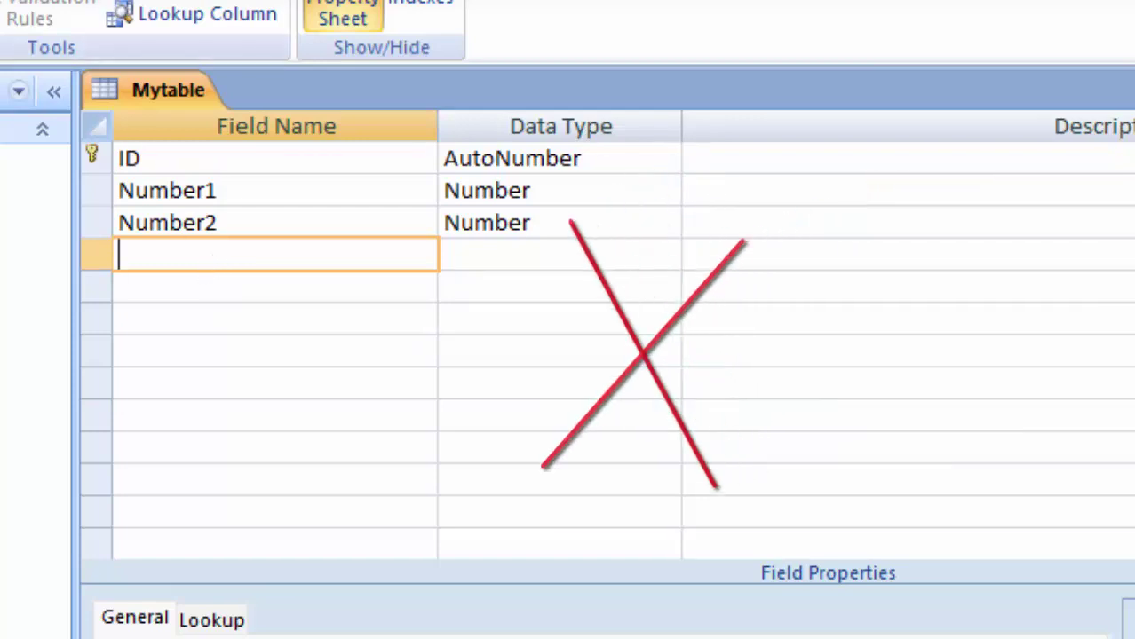
- Add the Add and Subtract fields, both with the Number data type
type("A")
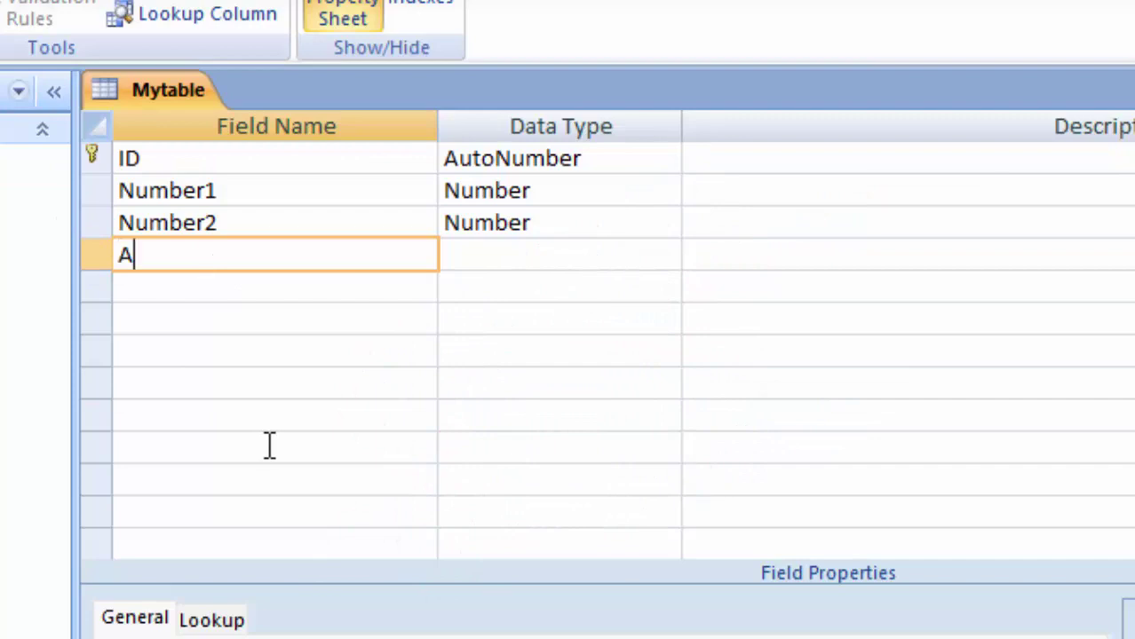
type("dd")
left_click(618, 254)
left_click(665, 255)
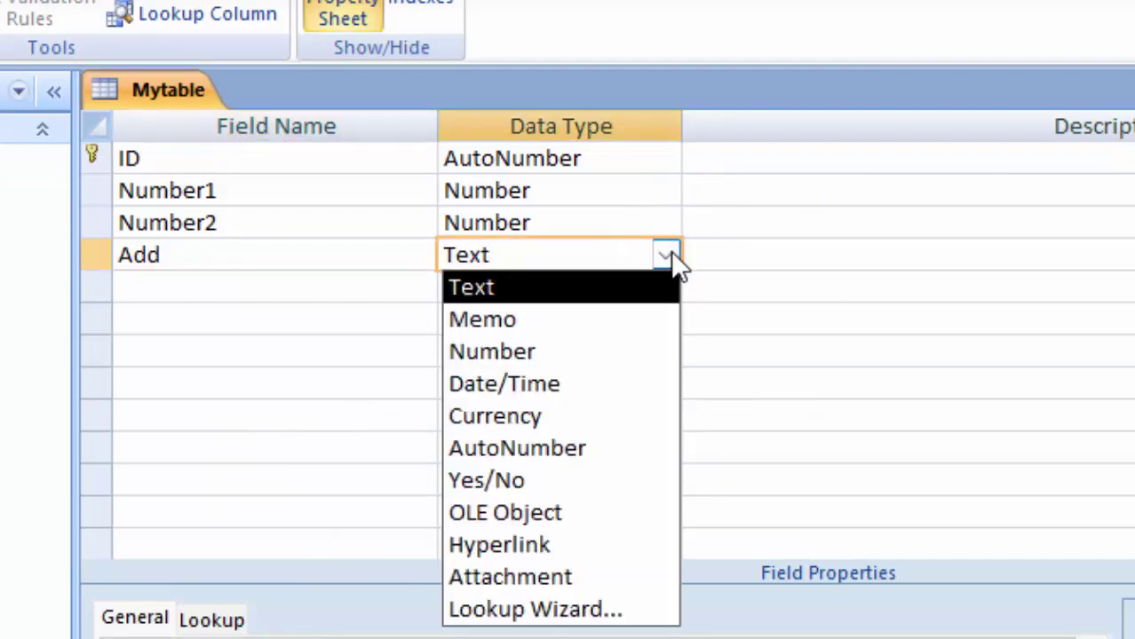
left_click(576, 354)
left_click(154, 280)
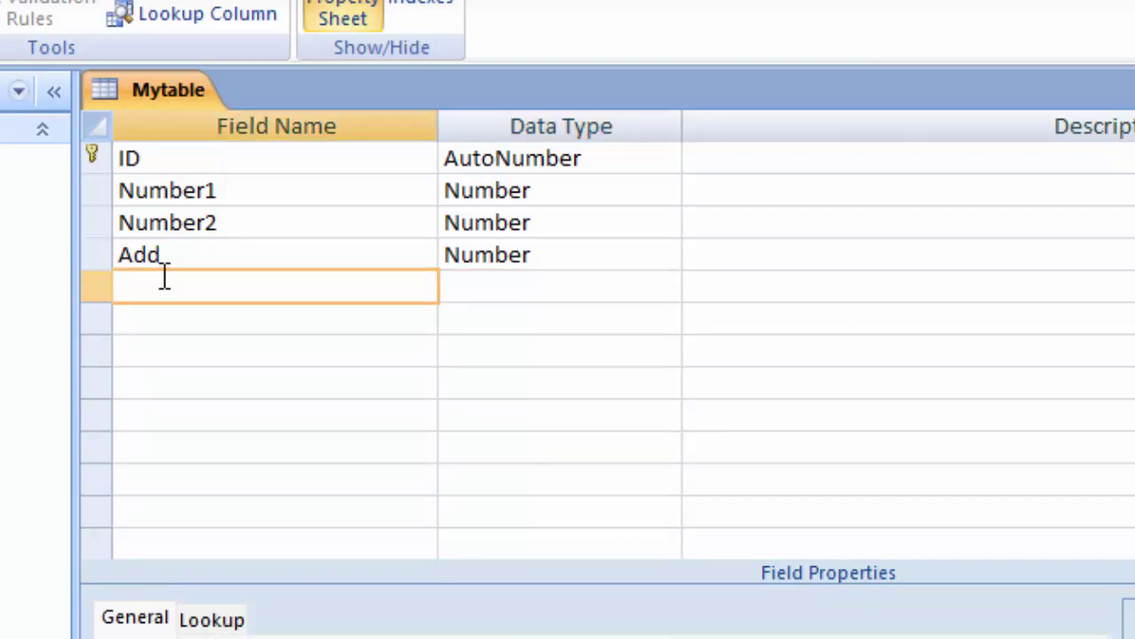
type("Subtract")
left_click(529, 281)
left_click(664, 290)
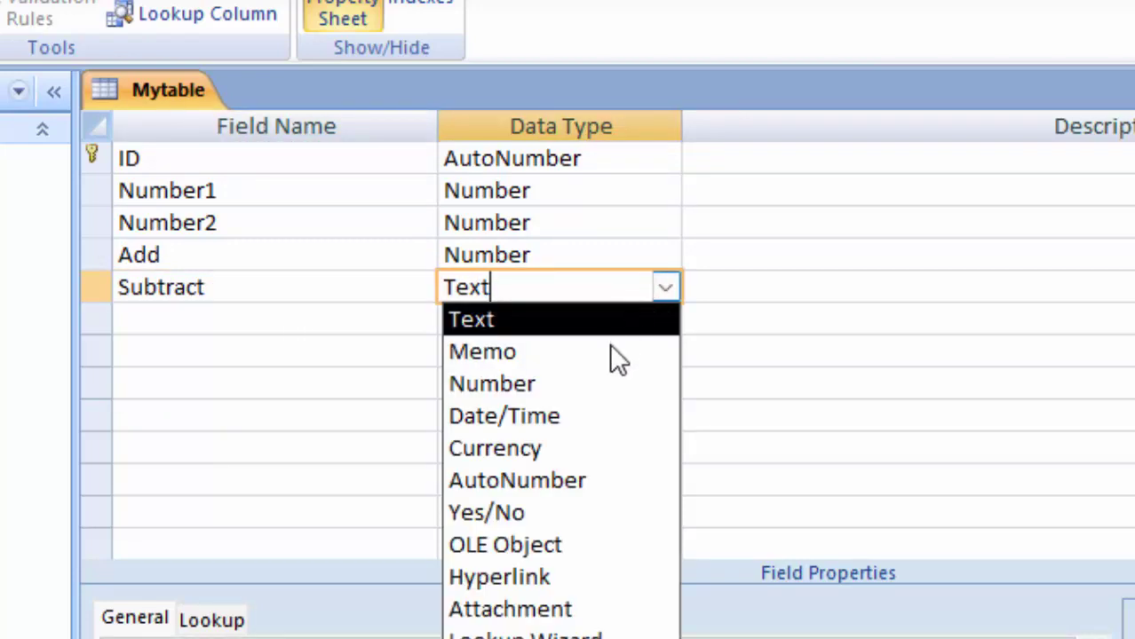
left_click(597, 382)
- Add a Number-type Multiply field and enter the field name Divide below it
left_click(217, 319)
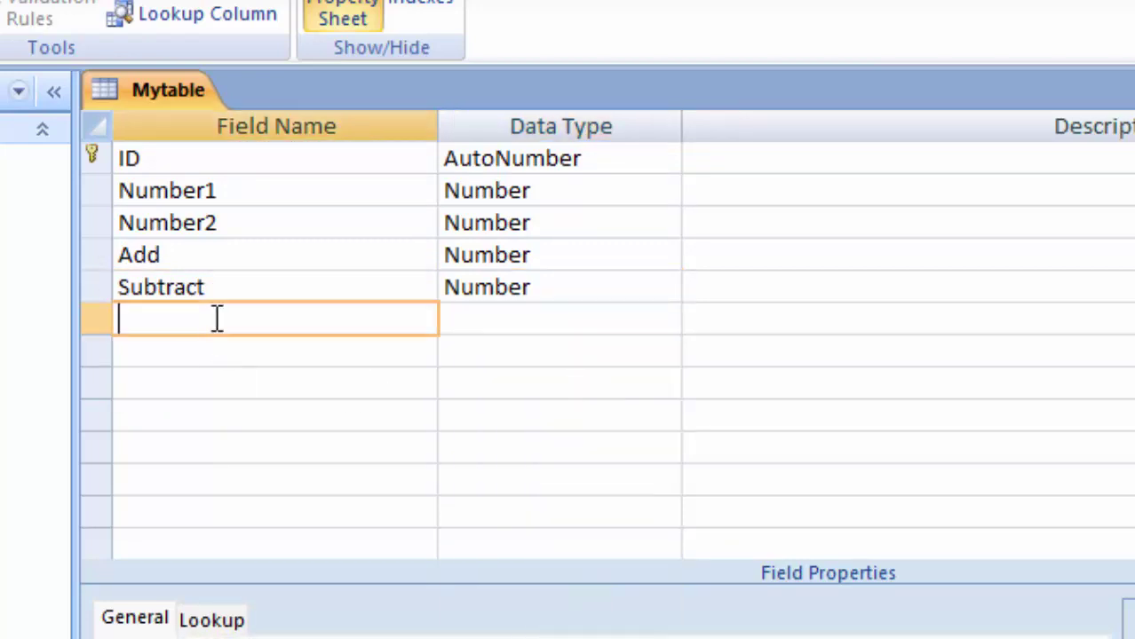
type("Mu")
type("ltiply")
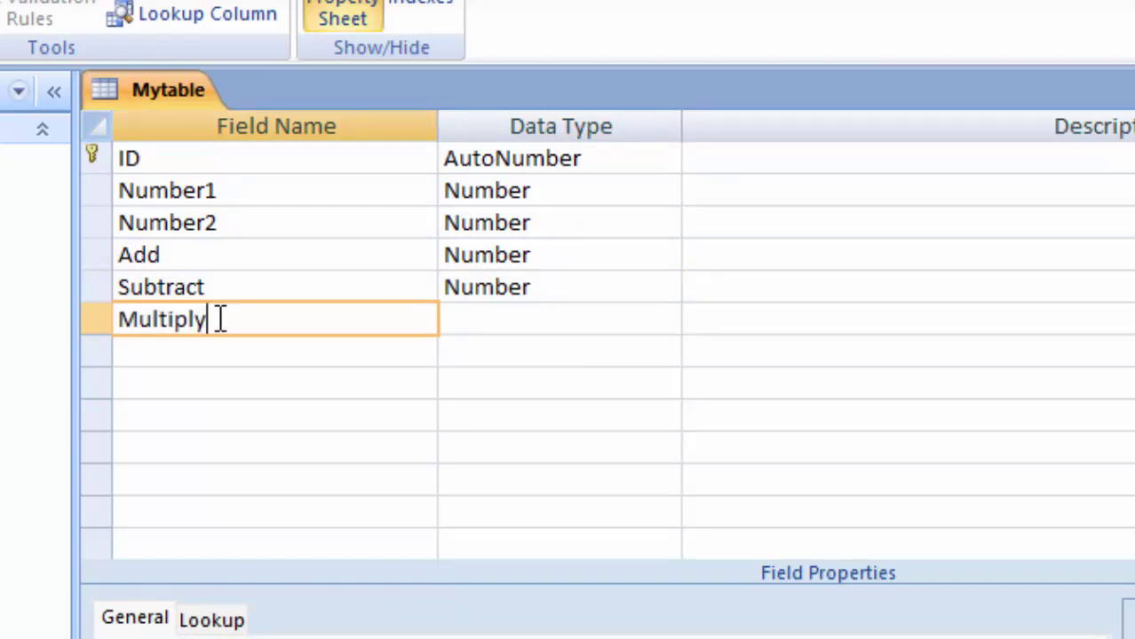
left_click(558, 317)
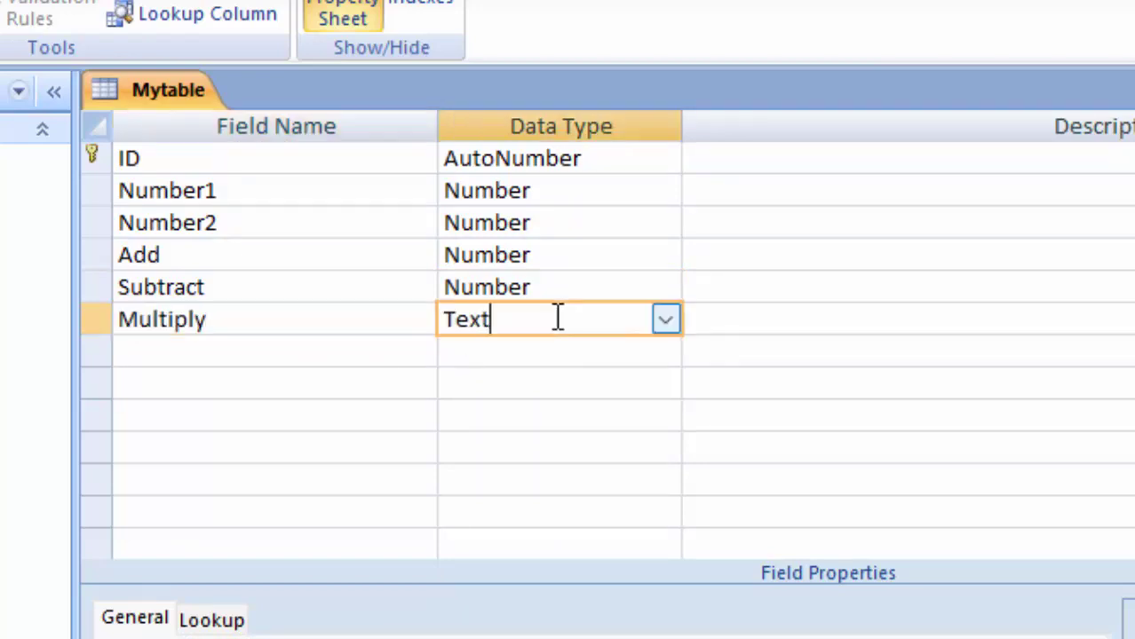
left_click(666, 318)
left_click(580, 418)
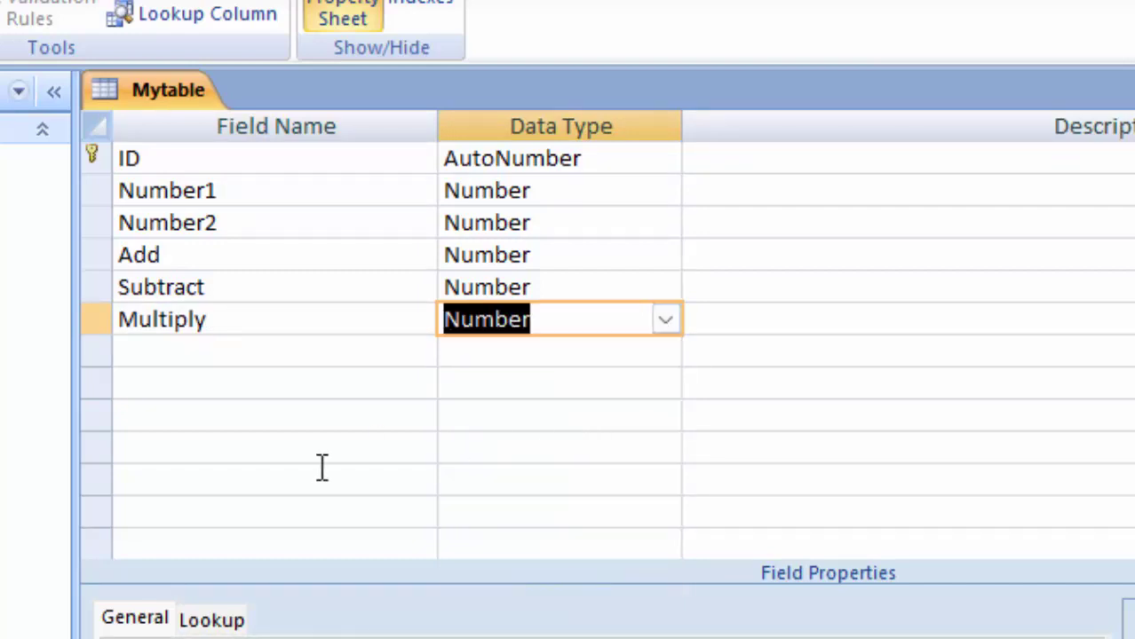
left_click(240, 355)
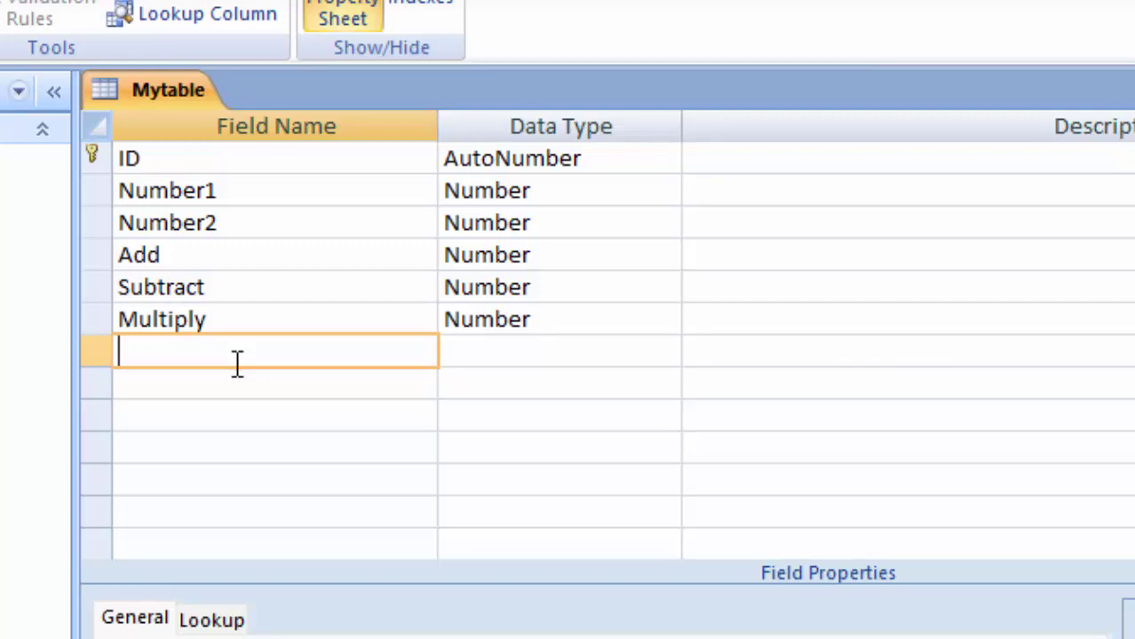
type("Divide")
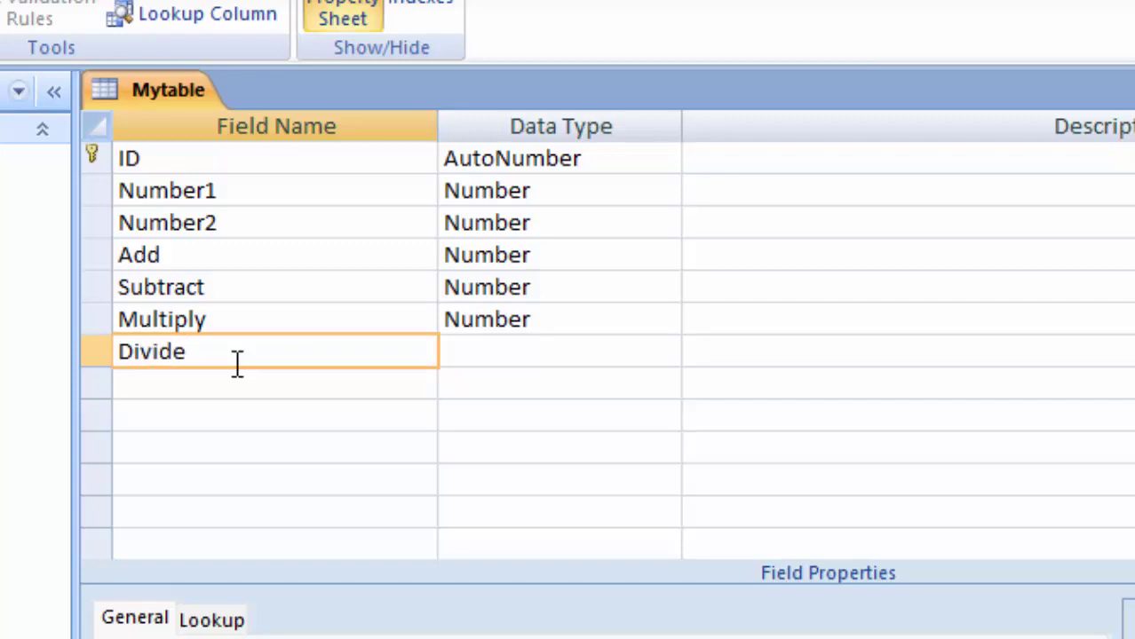
- Make Divide a Number field, then switch Mytable to Datasheet view, saving it
left_click(487, 349)
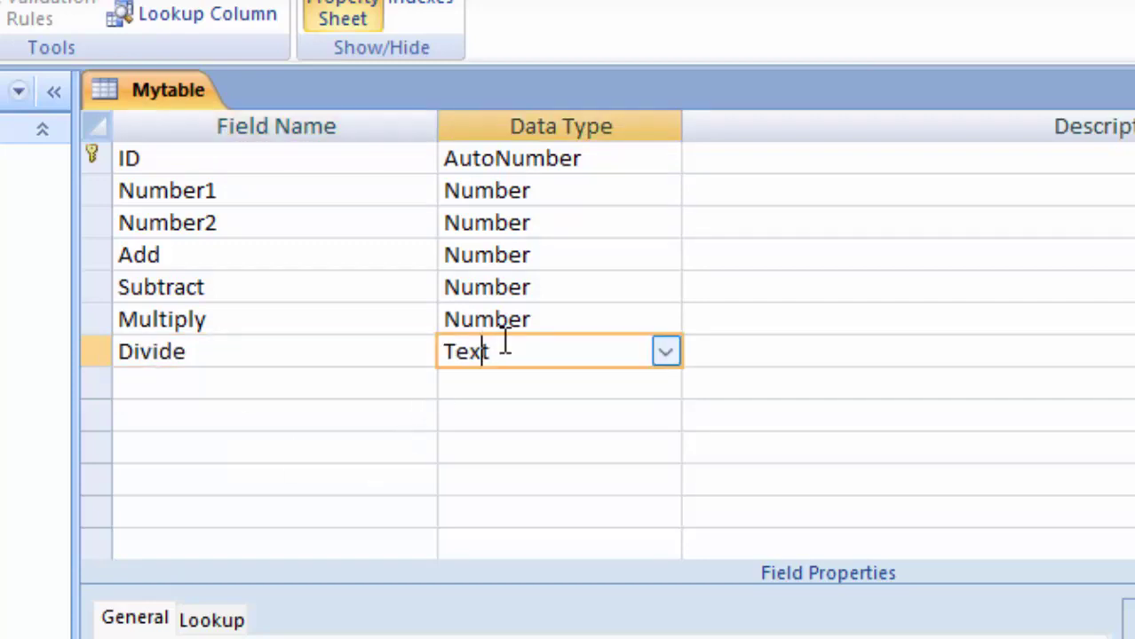
left_click(664, 351)
left_click(579, 417)
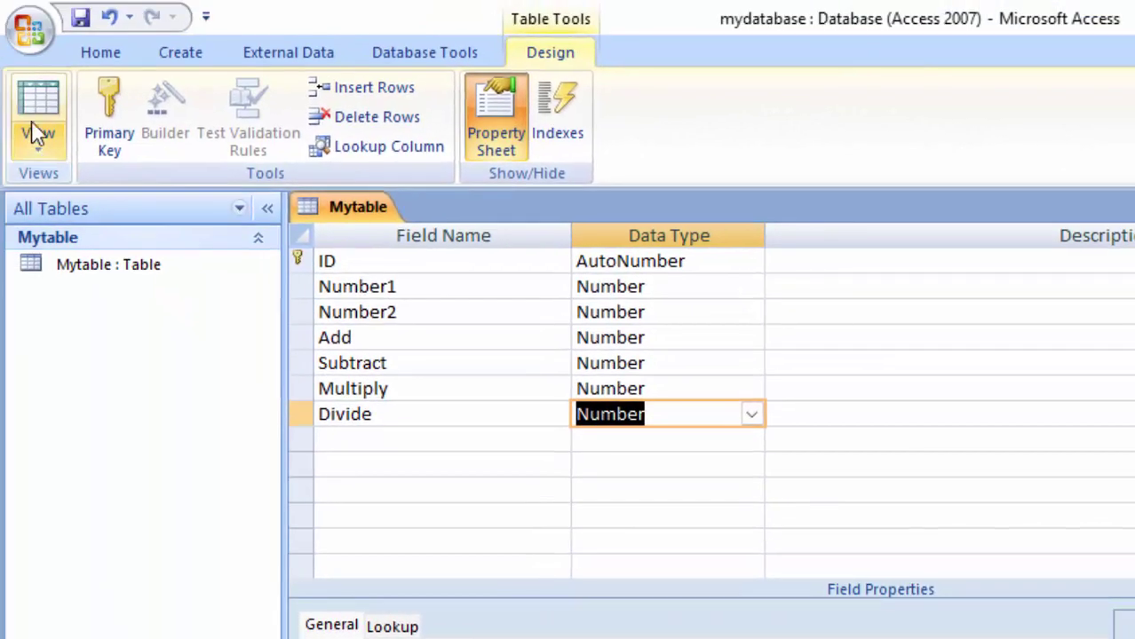
type("Number")
left_click(35, 124)
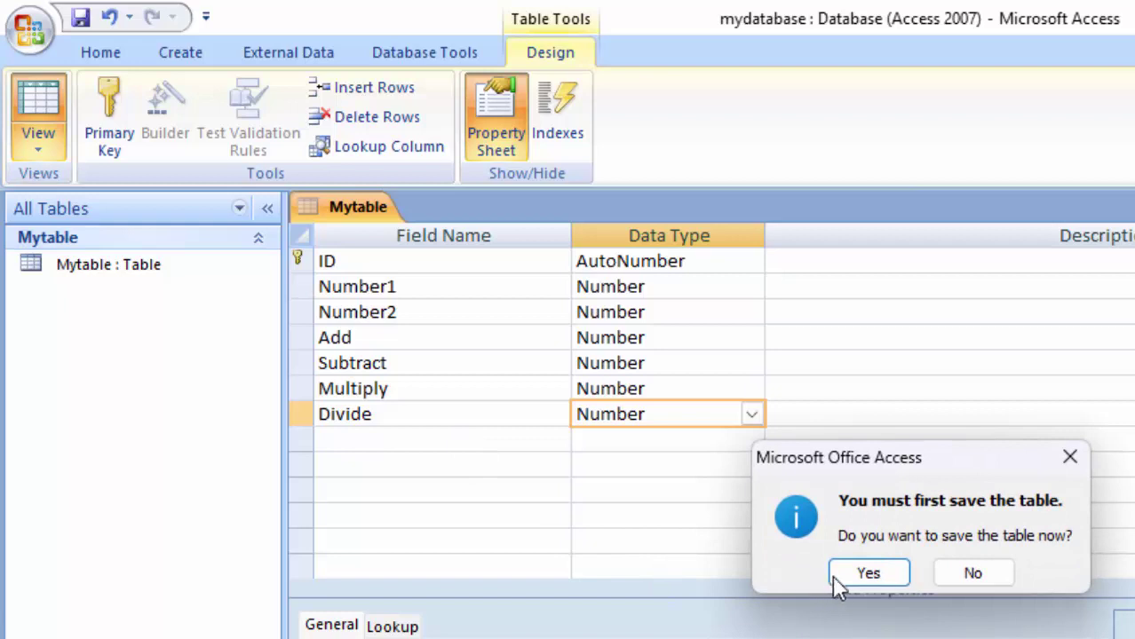
left_click(837, 575)
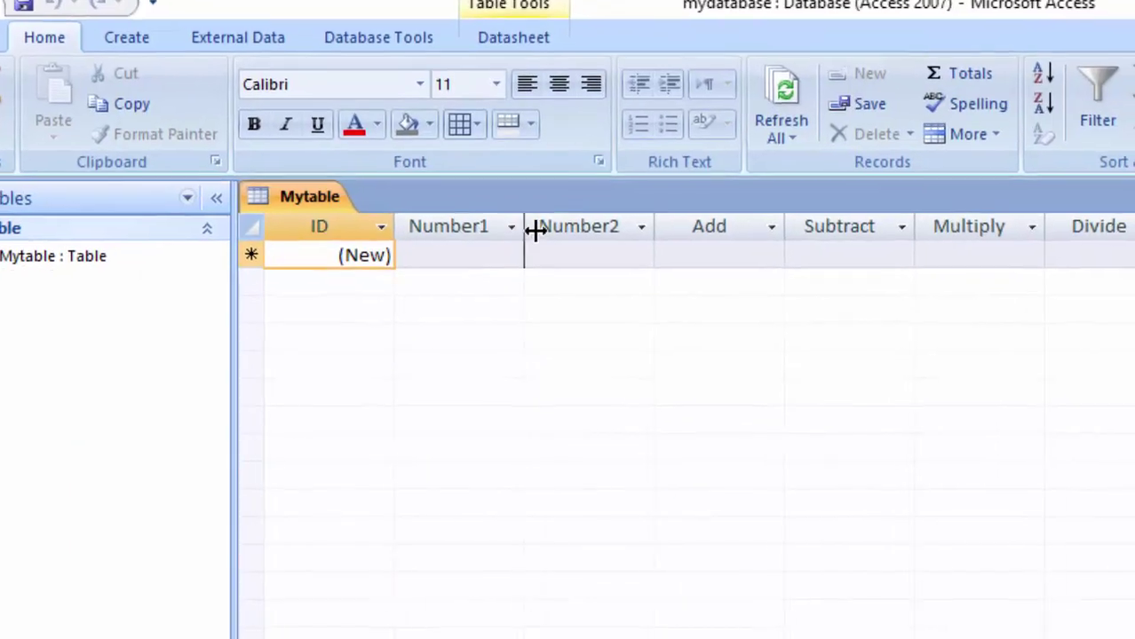
- Widen the Number1 column and enter a record with Number1 = 12 and Number2 = 4
left_click_drag(536, 231, 584, 231)
left_click(503, 262)
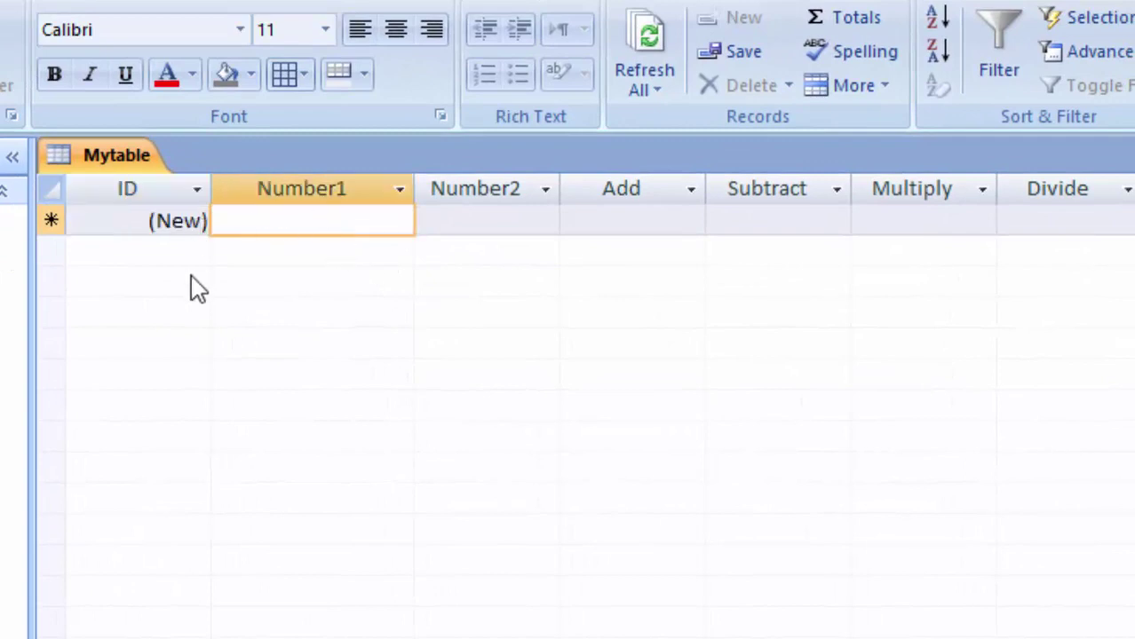
type("12")
key("Tab")
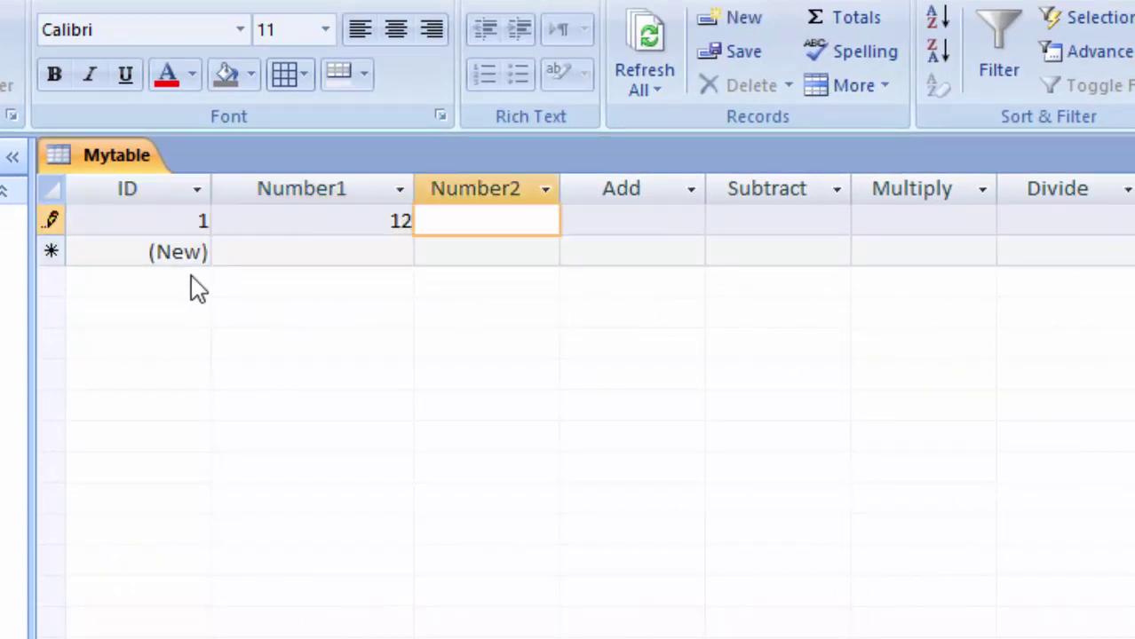
type("4")
left_click(606, 220)
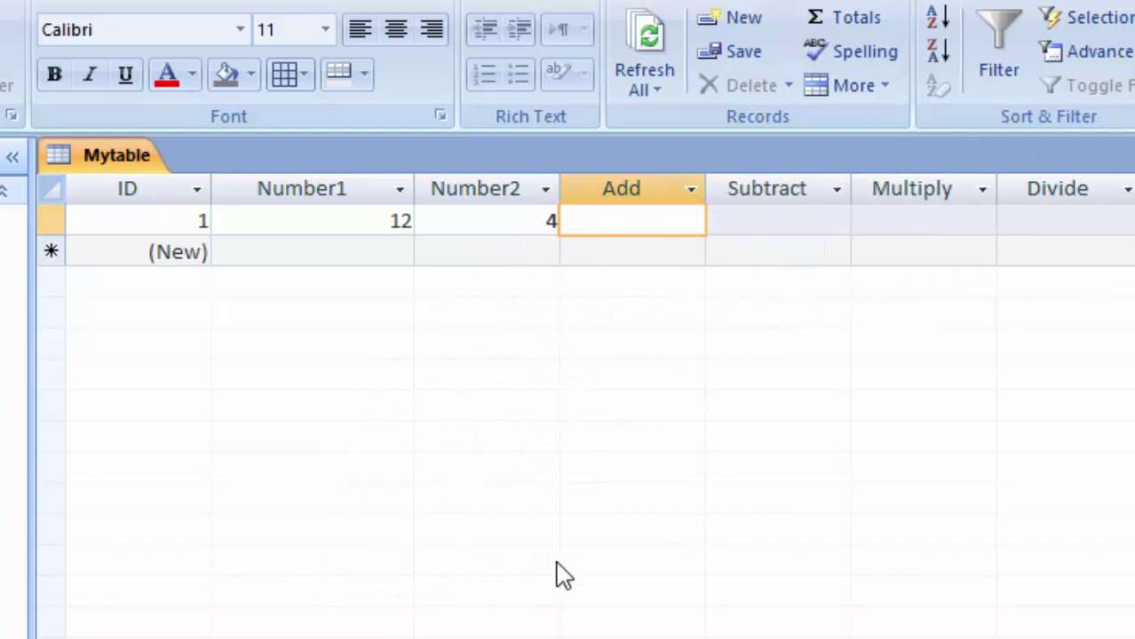
- Close the Mytable tab, saving its changes
right_click(129, 162)
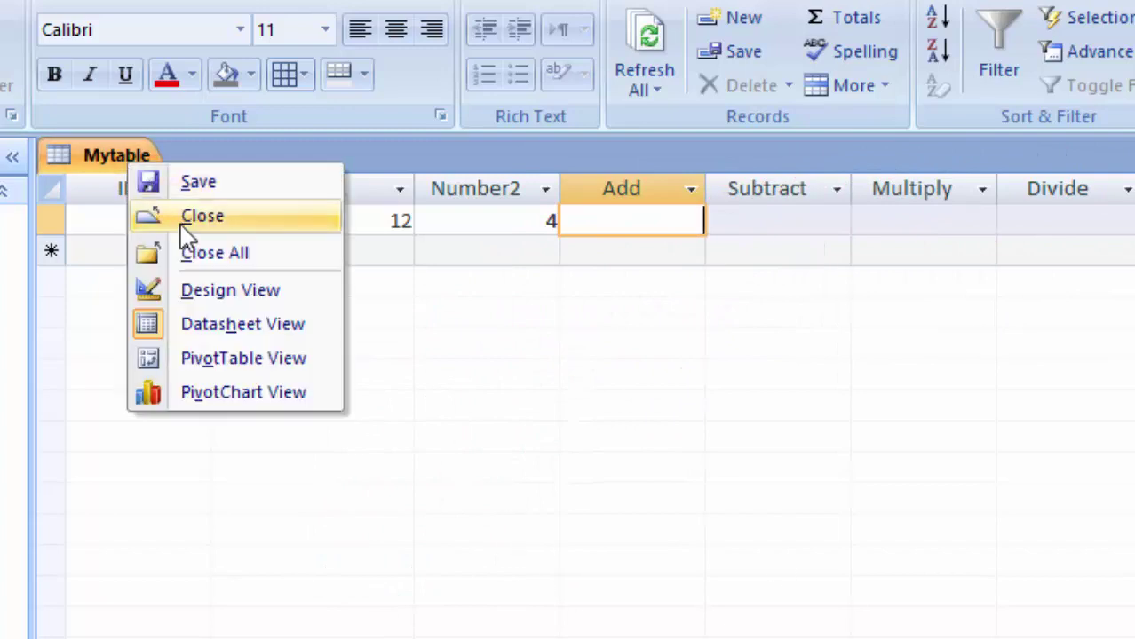
left_click(187, 218)
left_click(643, 565)
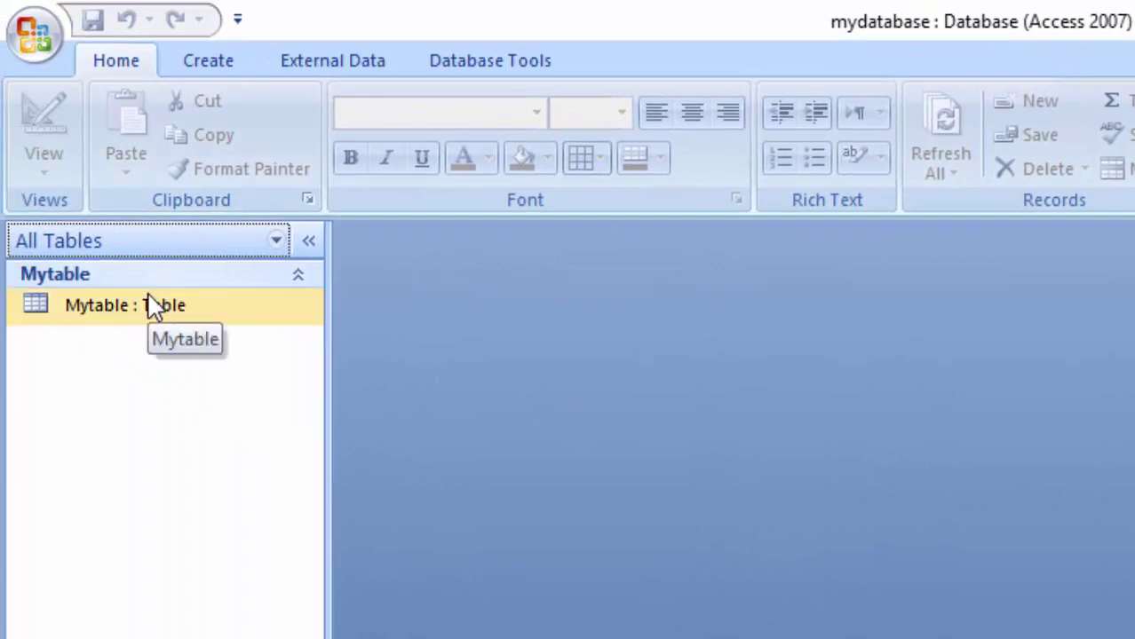
- Create a design-view query on Mytable with Number1, Number2, Add, Subtract, Multiply and Divide
left_click(210, 62)
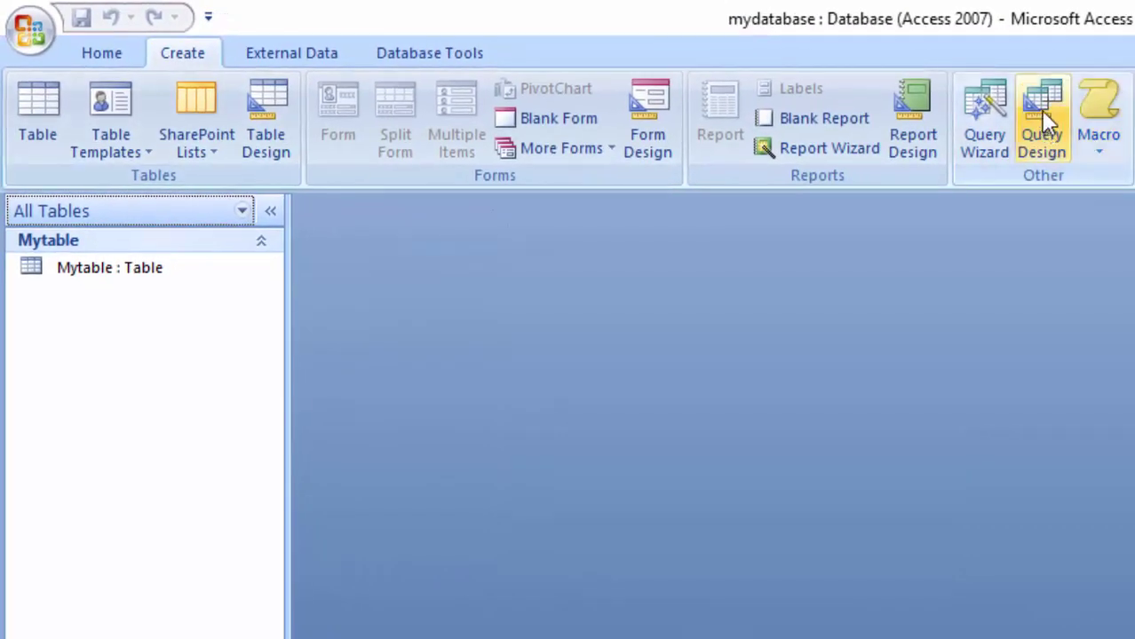
left_click(1041, 110)
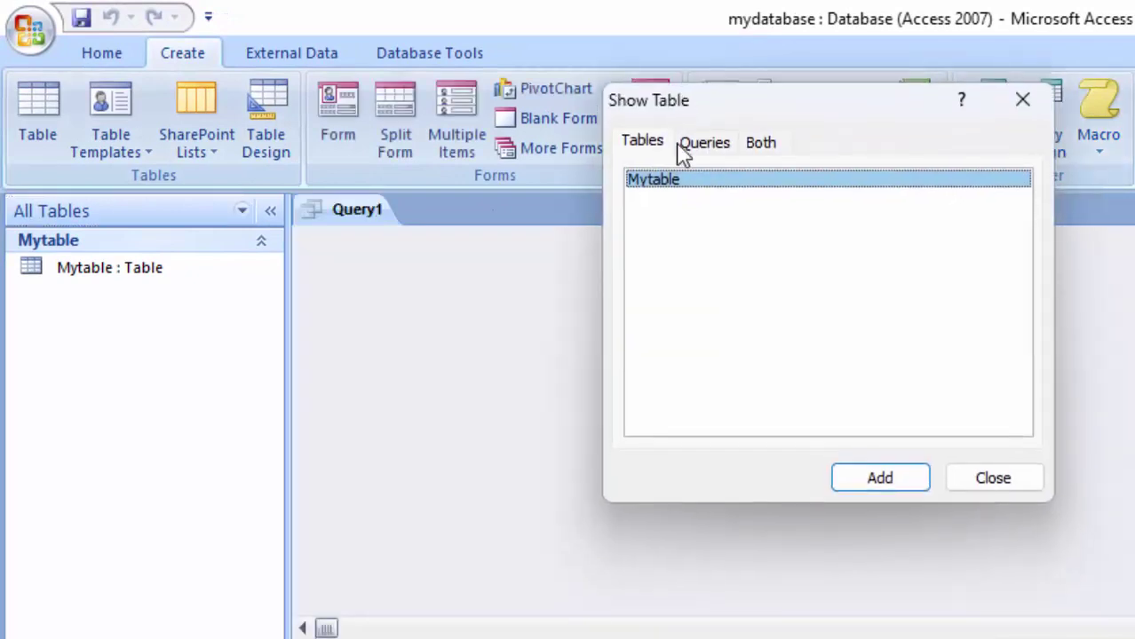
left_click(903, 481)
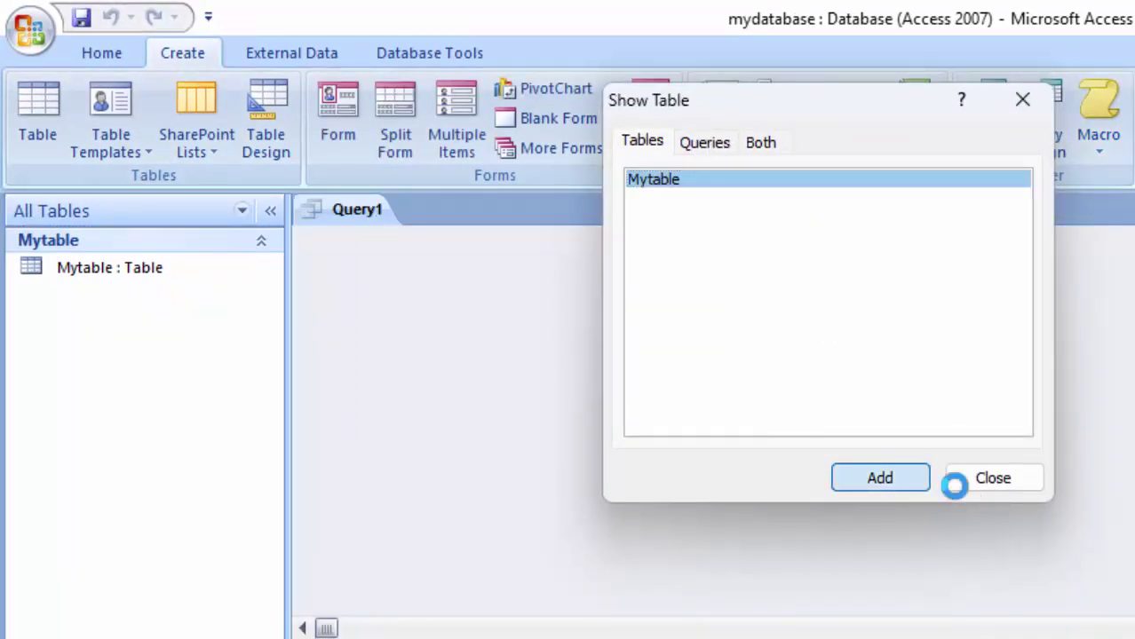
left_click(985, 481)
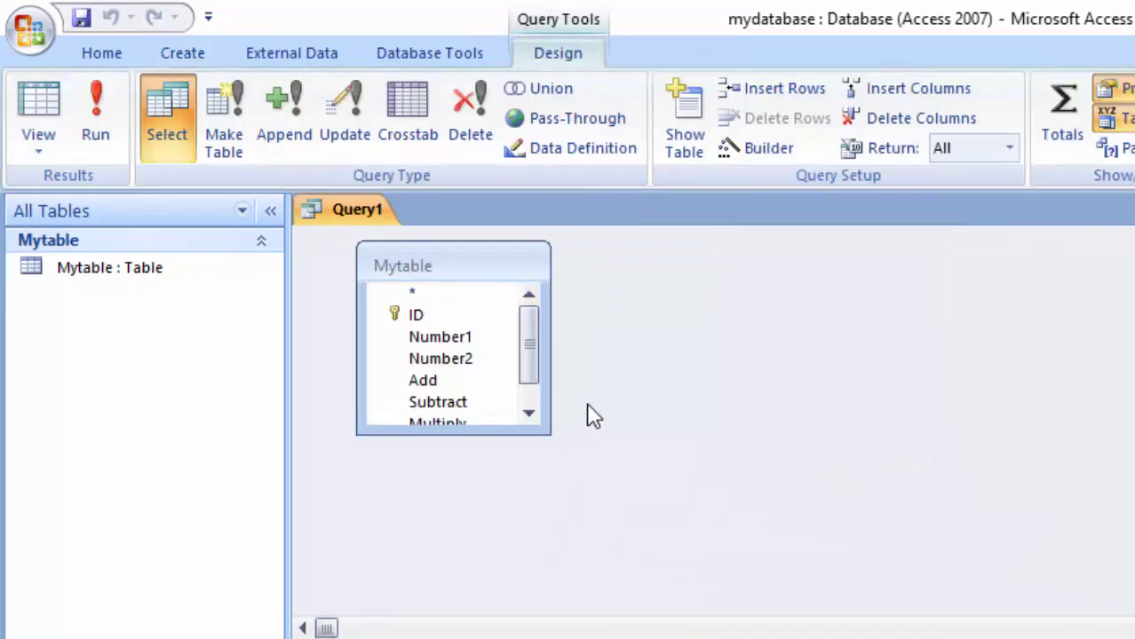
double_click(470, 341)
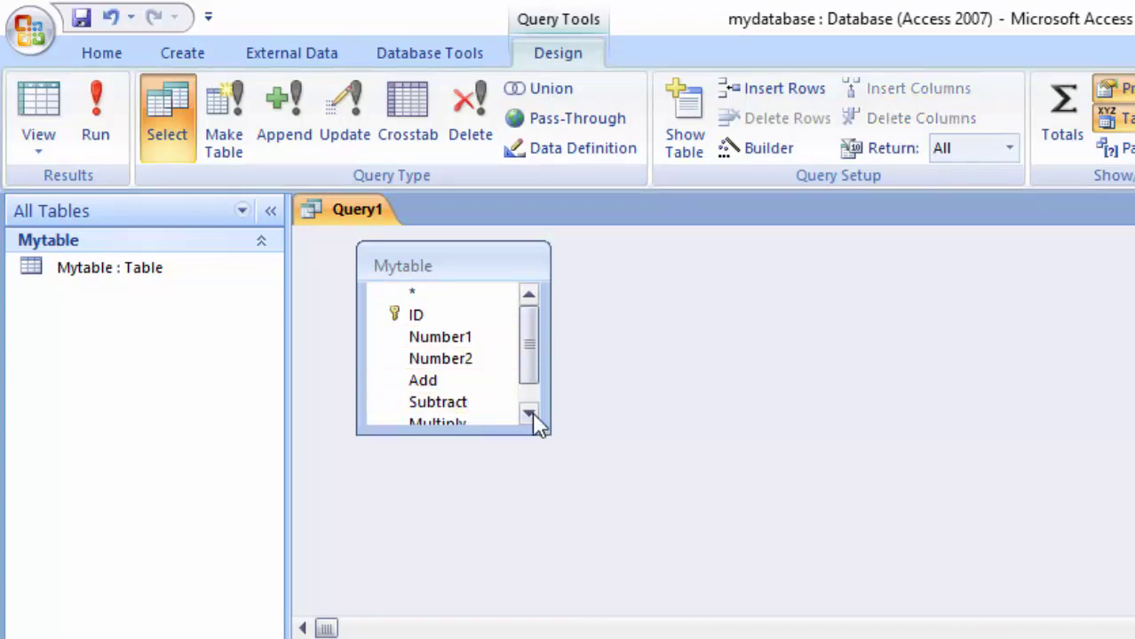
left_click(530, 415)
left_click(473, 396)
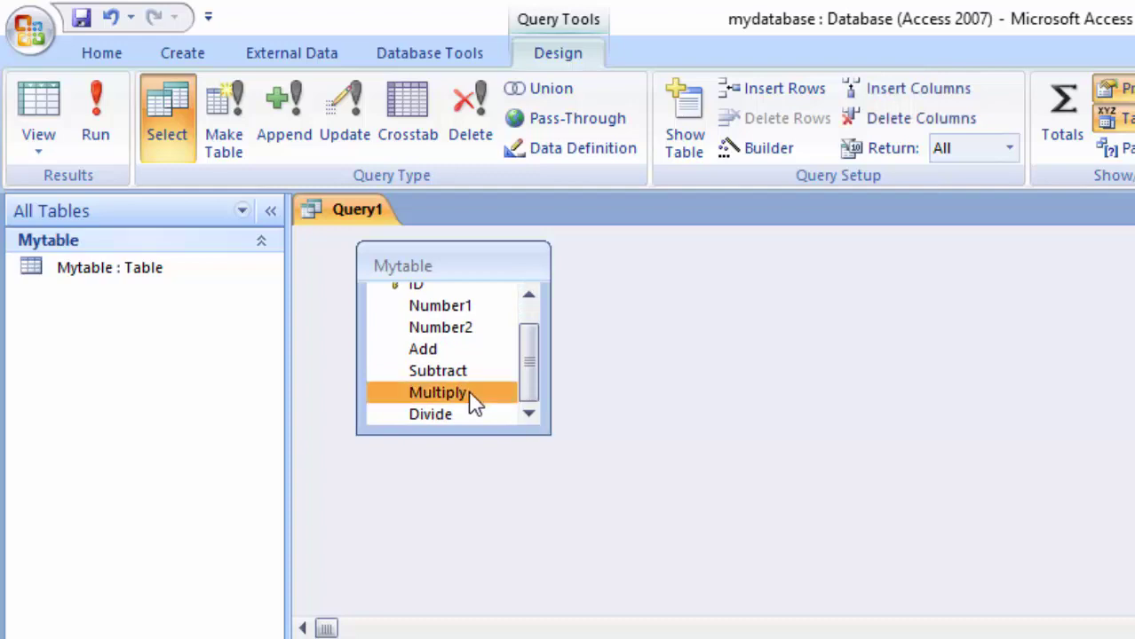
double_click(464, 414)
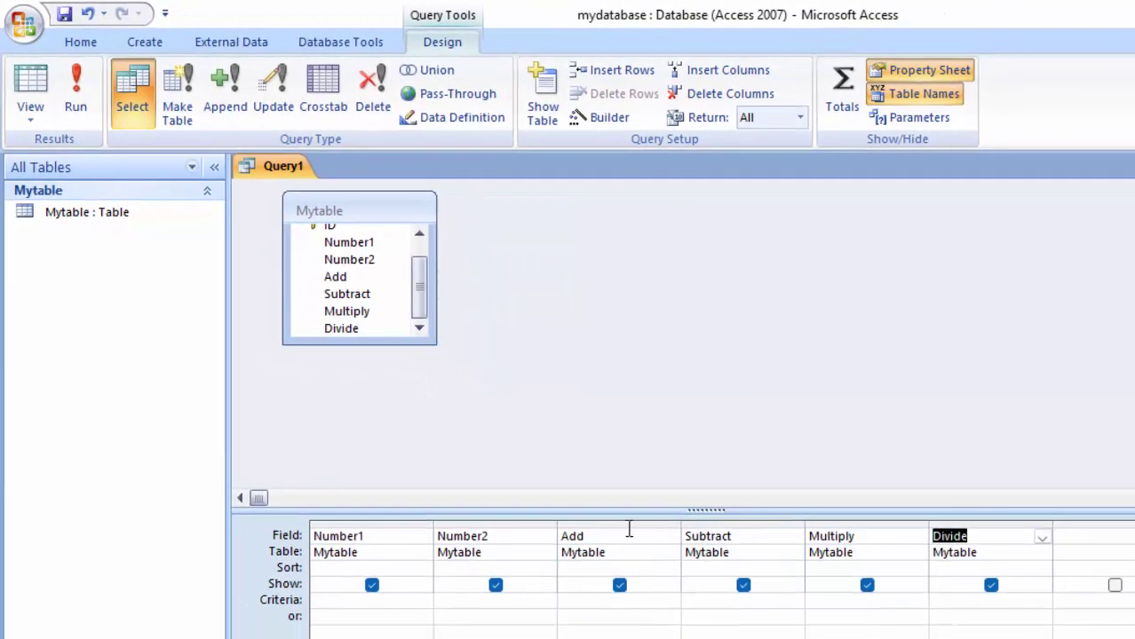
- Enter Add: [Number1]+[Number2] for the Add column in a Zoom box set to font size 16
right_click(613, 537)
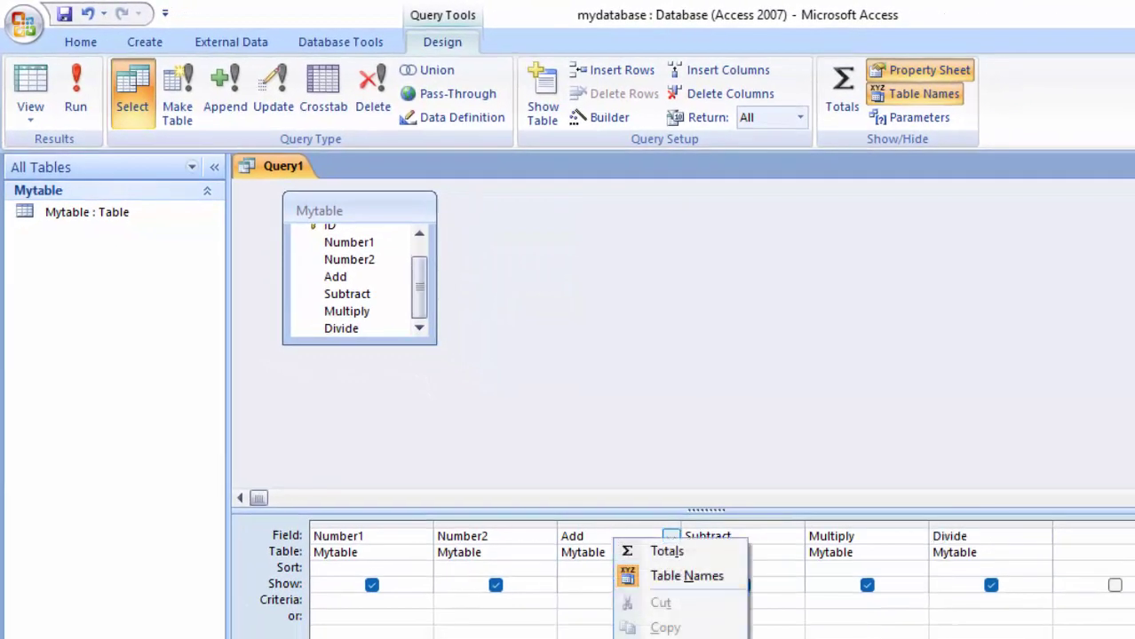
key("shift+F2")
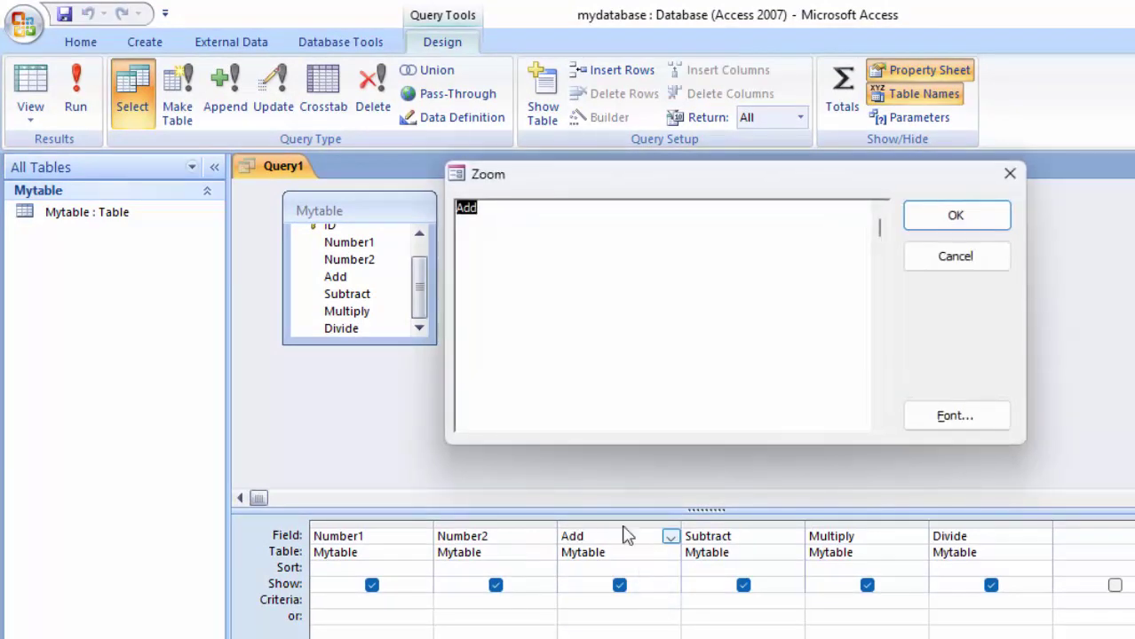
left_click(930, 413)
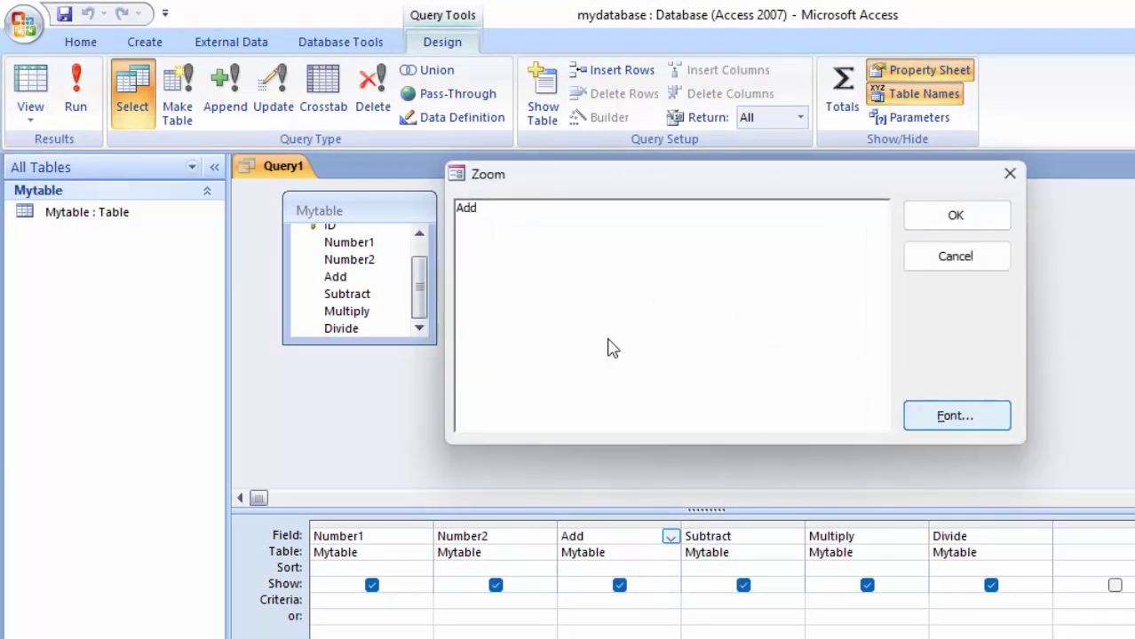
left_click(854, 458)
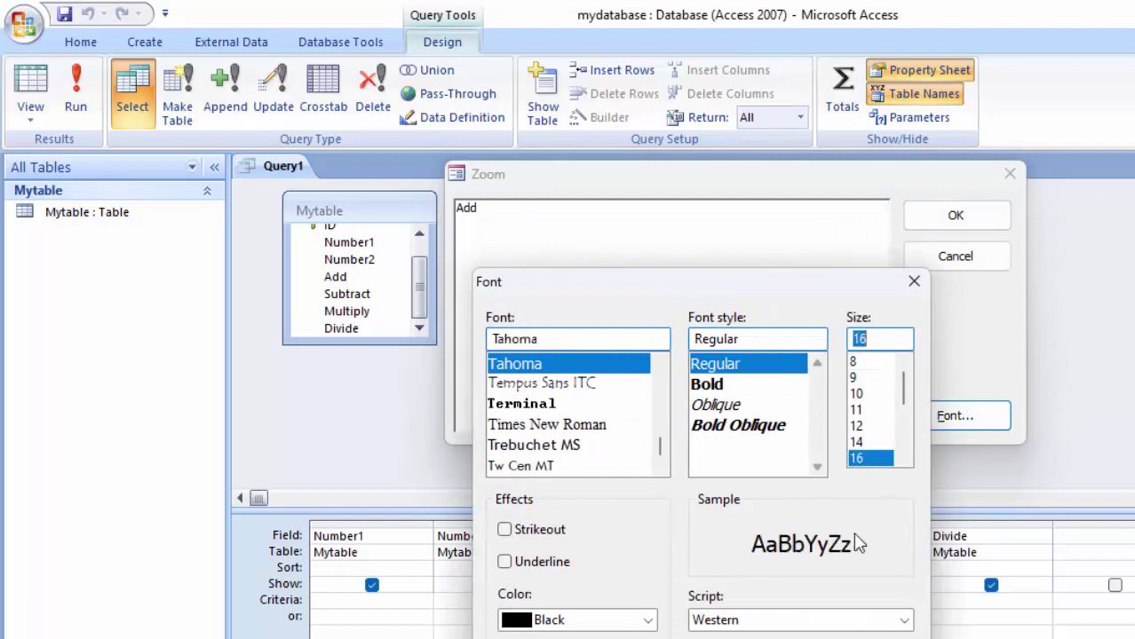
key("Return")
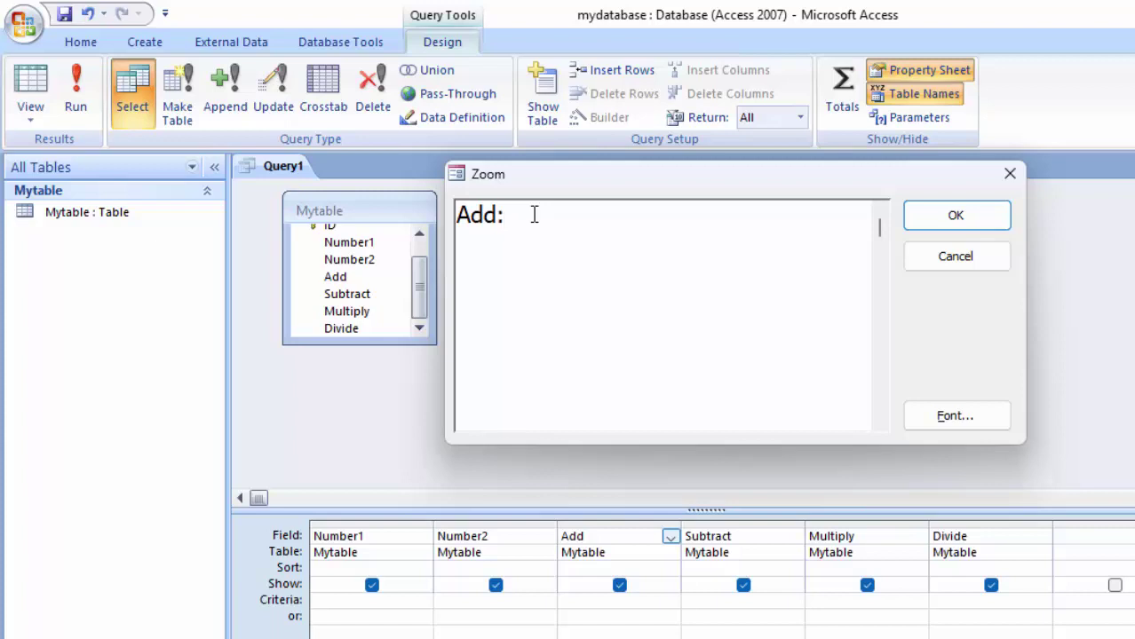
type("N")
type("umbe")
type("tr1")
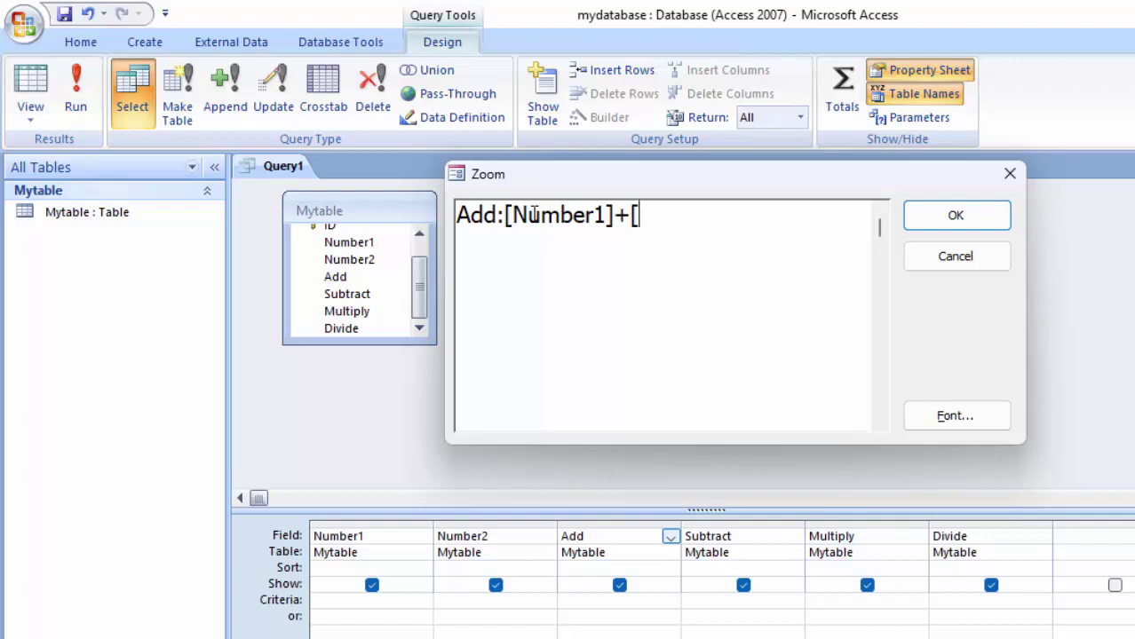
type("Number1")
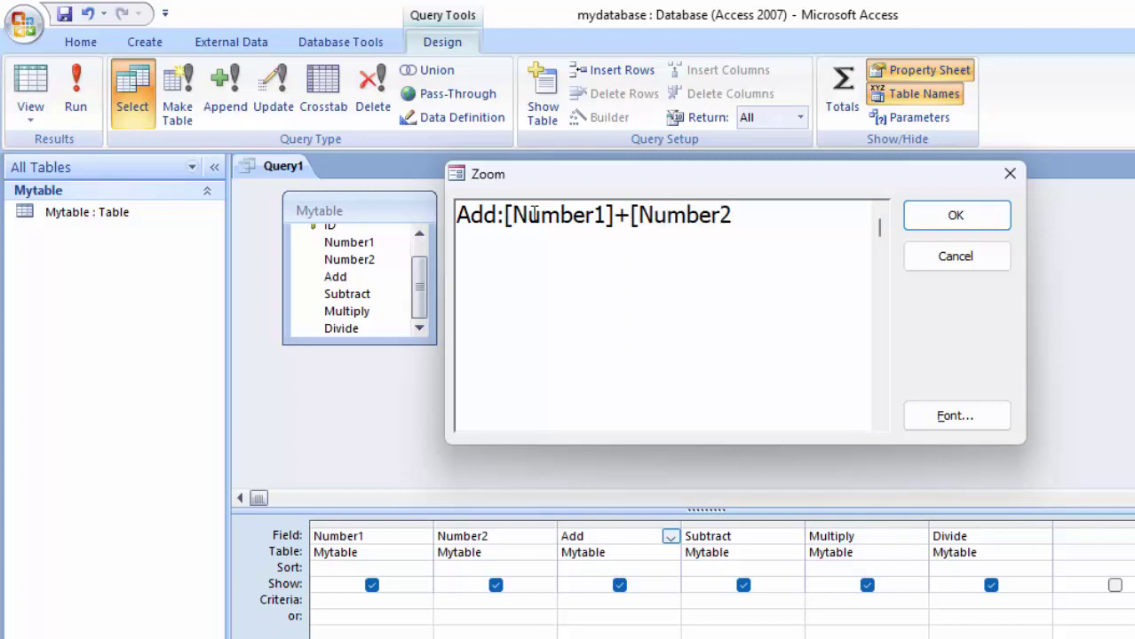
type("]")
left_click(953, 221)
- Enter Subtract: [Number1]-[Number2] for the Subtract column through the Zoom box
left_click(768, 540)
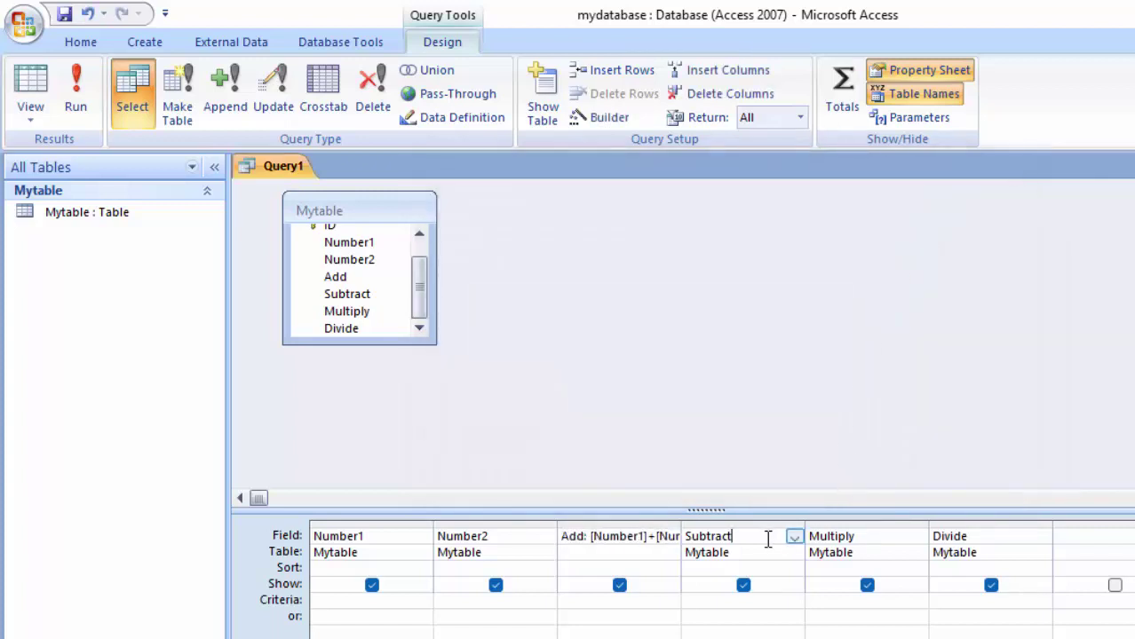
right_click(768, 541)
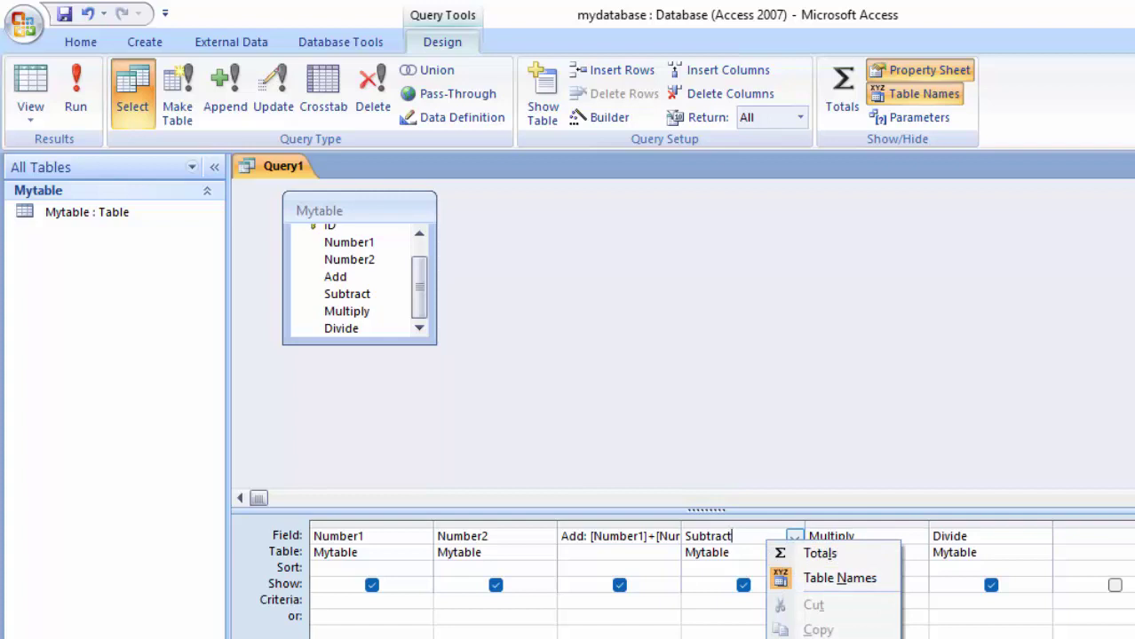
key("z")
left_click(595, 222)
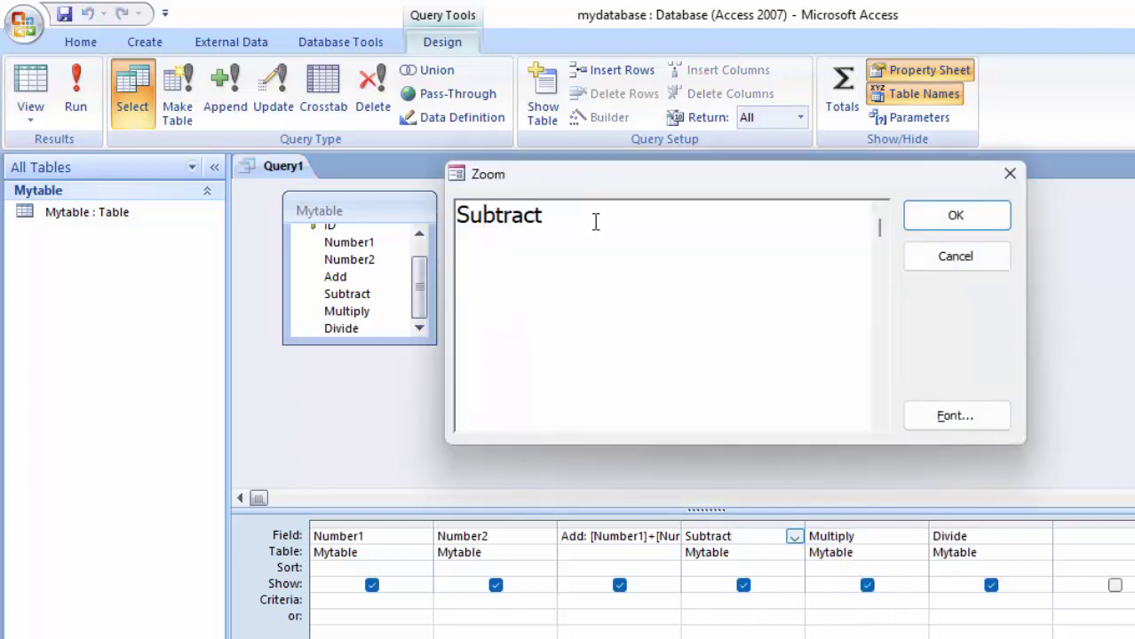
type(":[Nu")
type("mber1")
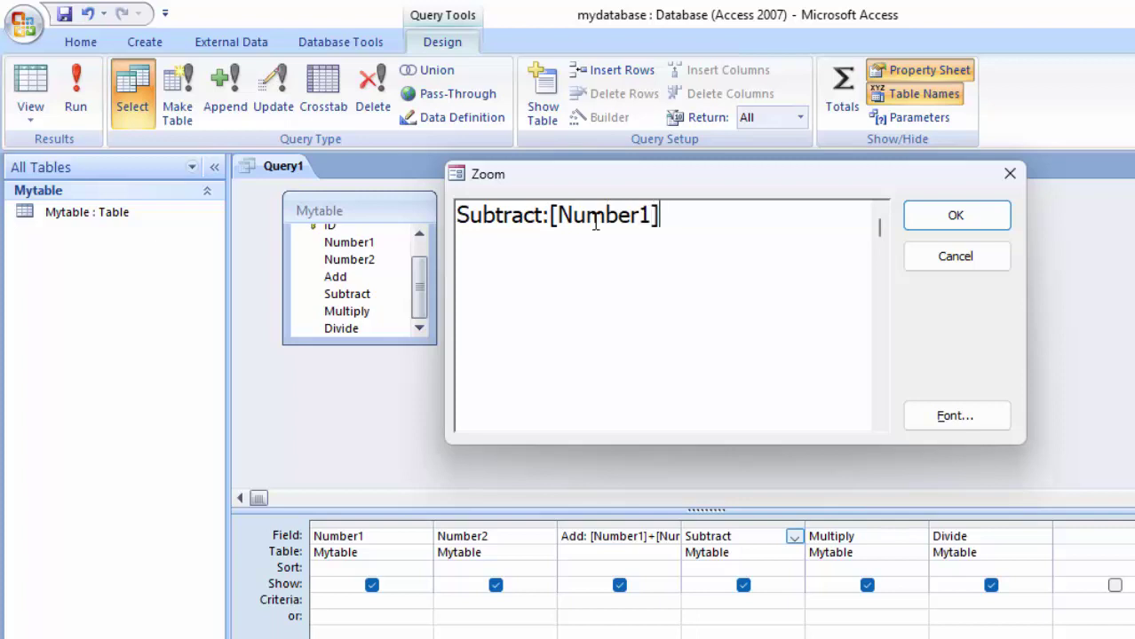
type("N")
type("umb")
type("er2")
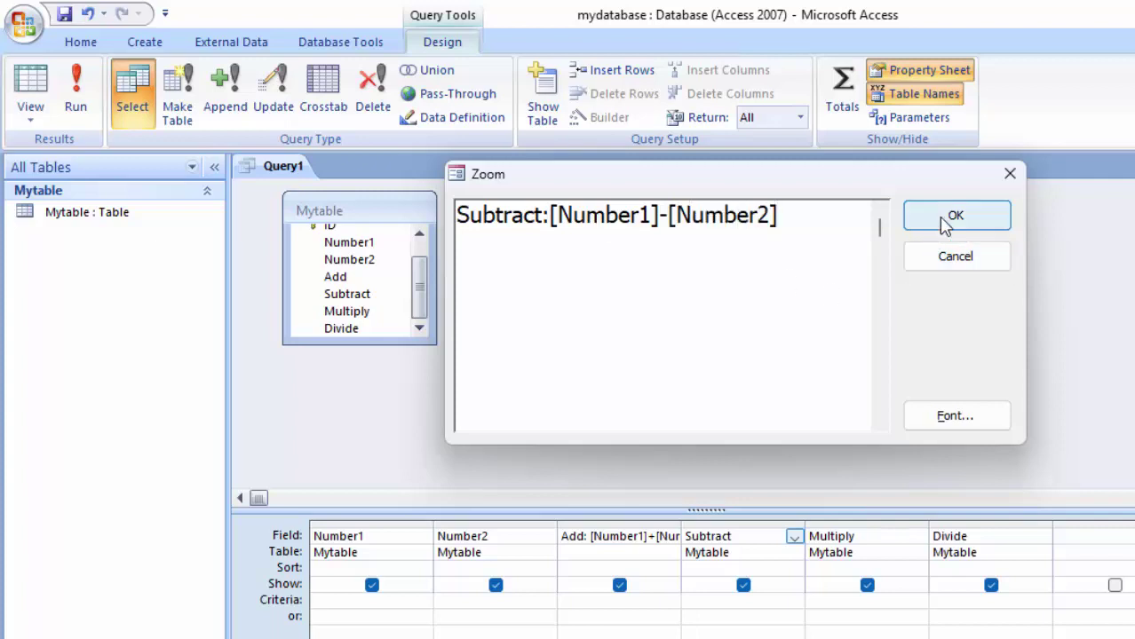
left_click(949, 219)
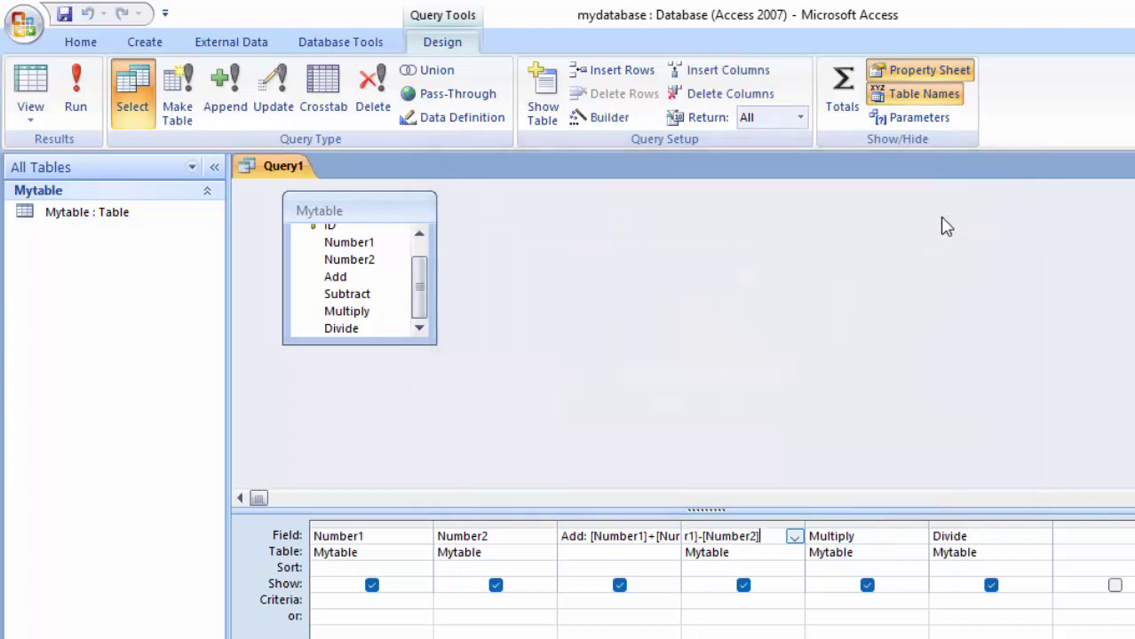
- Use the Zoom box to set the Multiply column expression to Multiply: [Number1]*[Number2]
right_click(875, 536)
key("z")
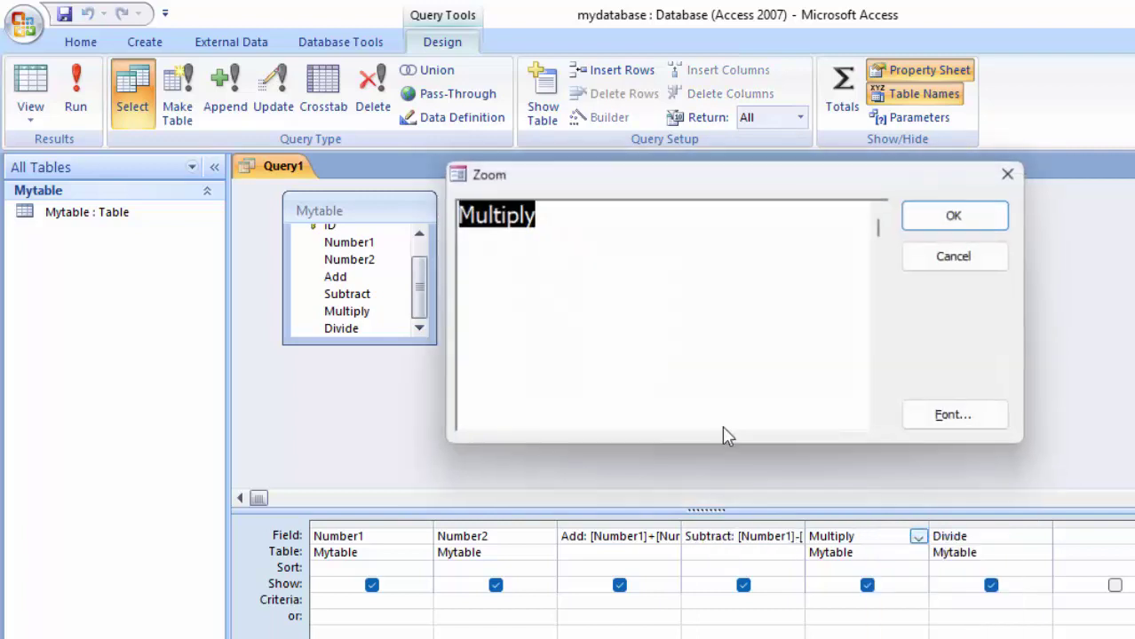
left_click(721, 212)
type(":[")
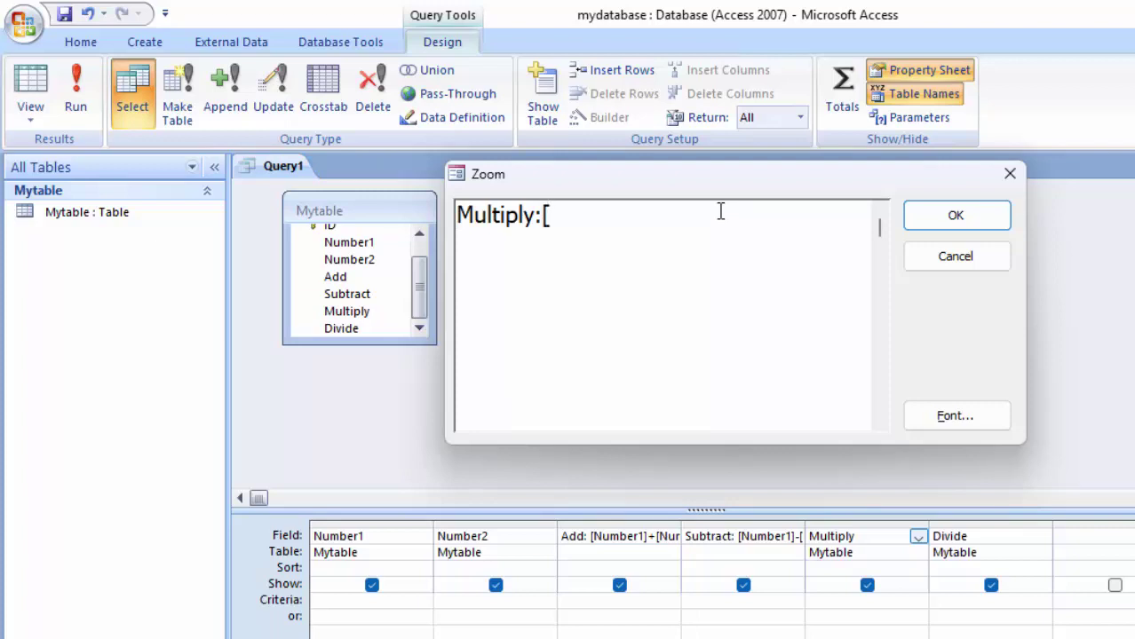
type("Number")
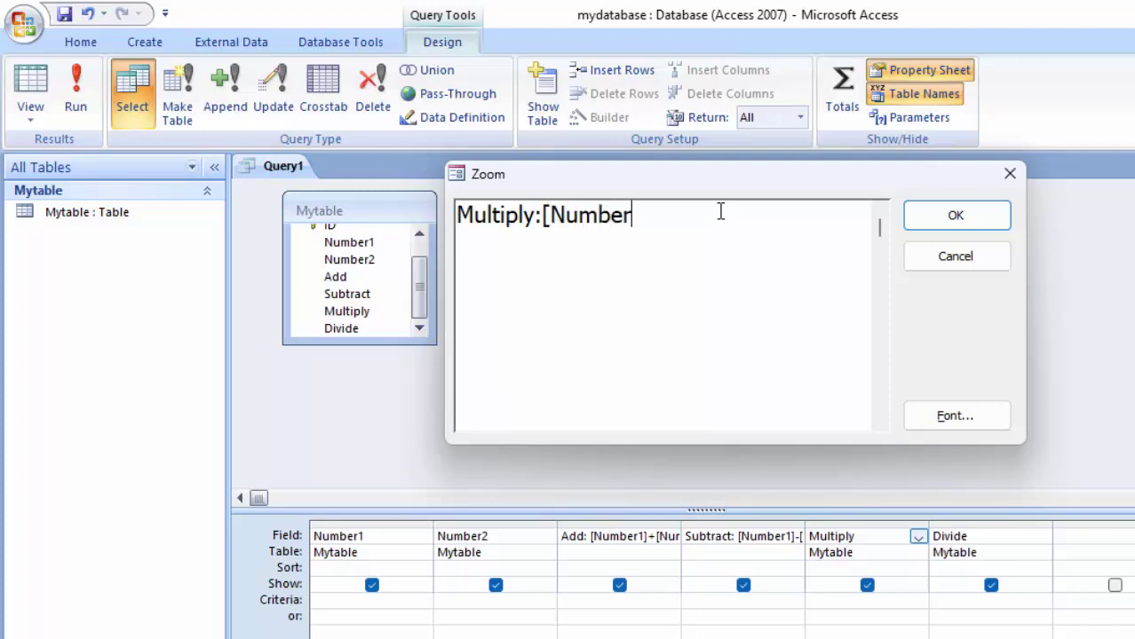
type("1]*")
type("[")
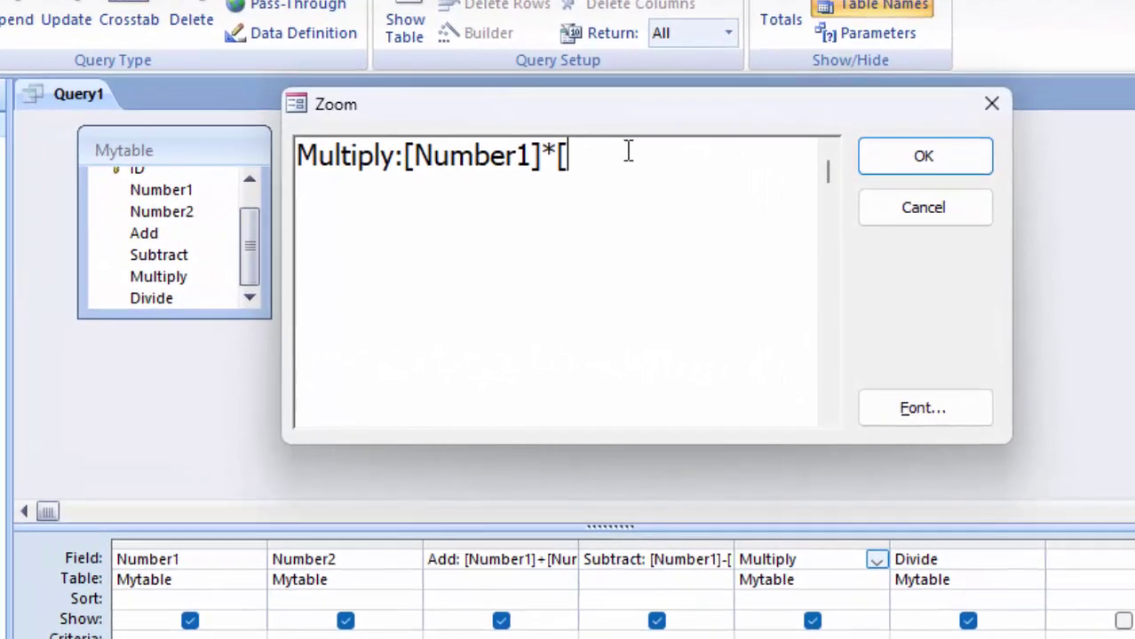
type("Number2")
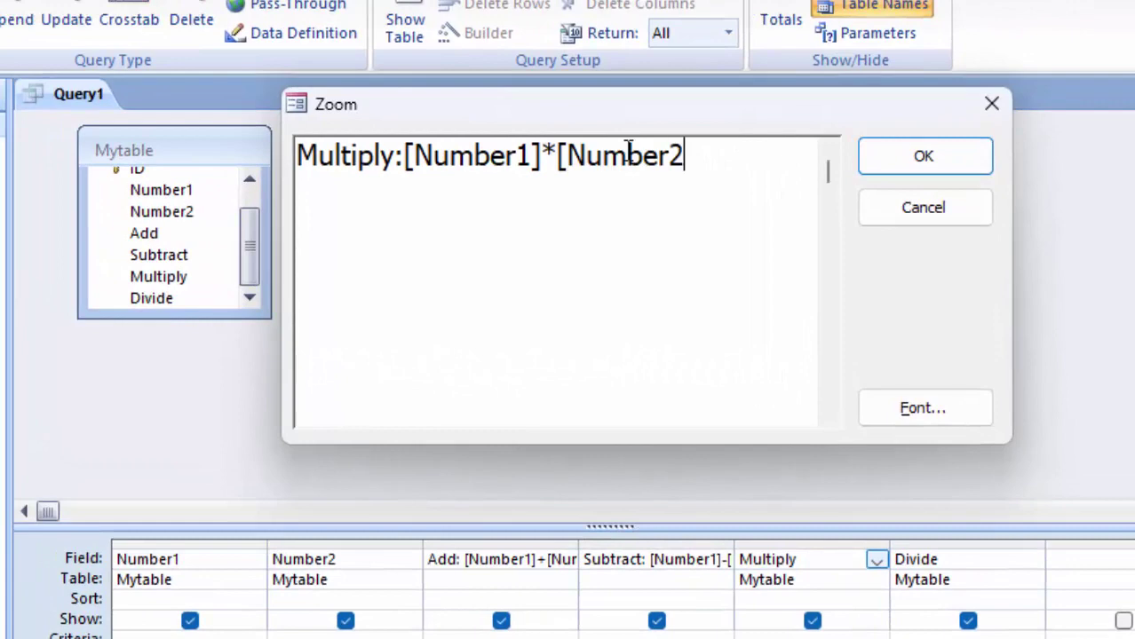
type("]")
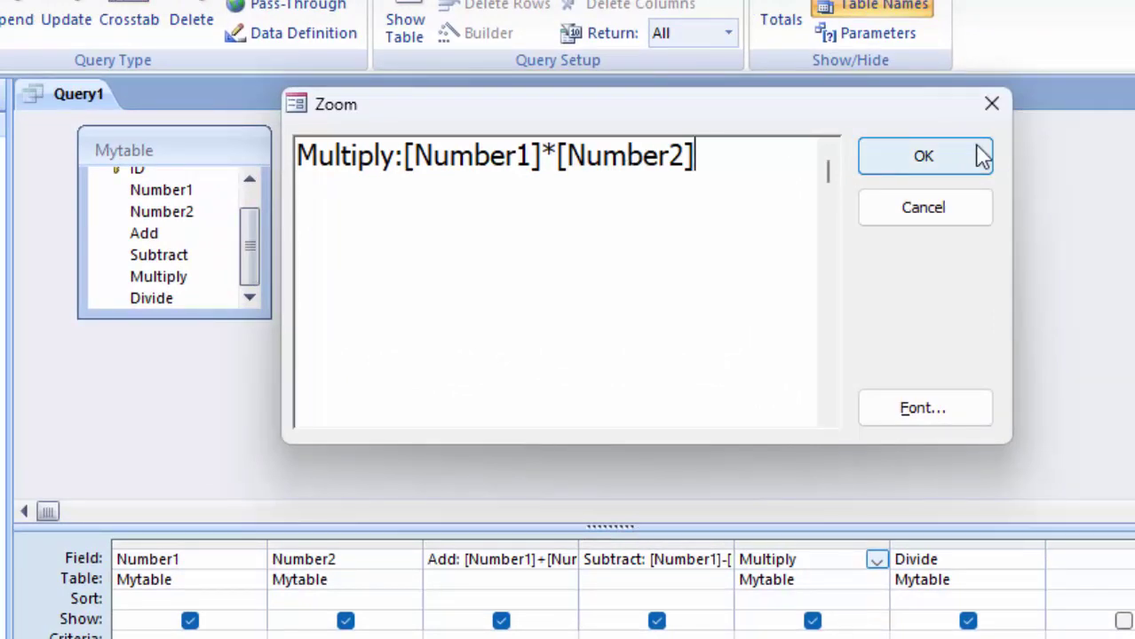
left_click(981, 155)
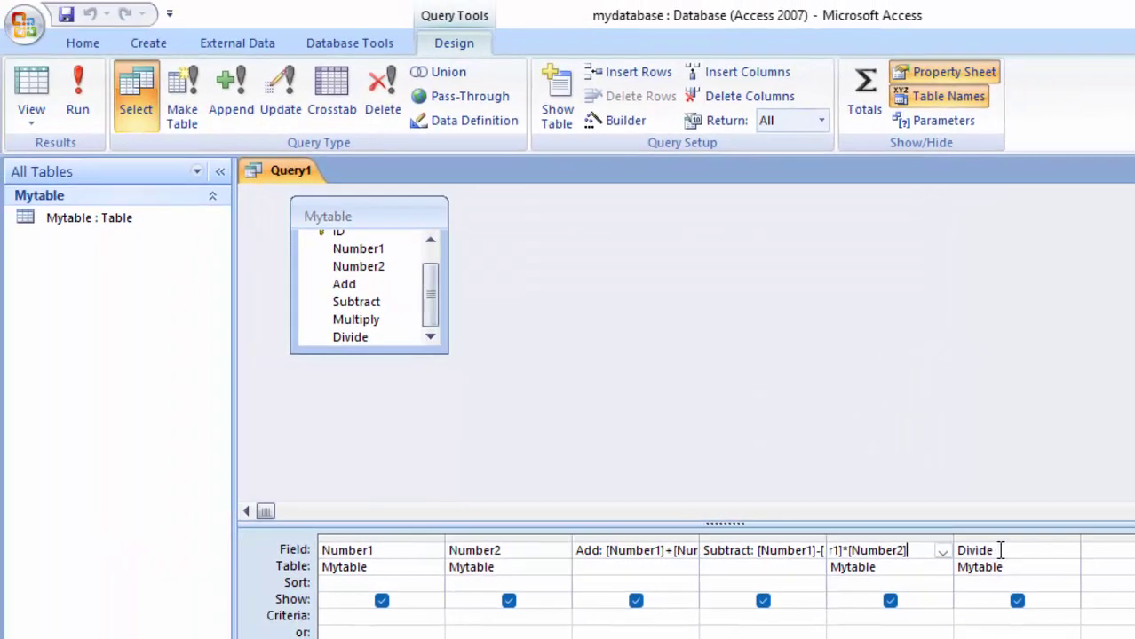
right_click(997, 550)
key("Escape")
- Use the Zoom box to set the Divide column expression to Divide: [Number1]/[Number2]
key("shift+F2")
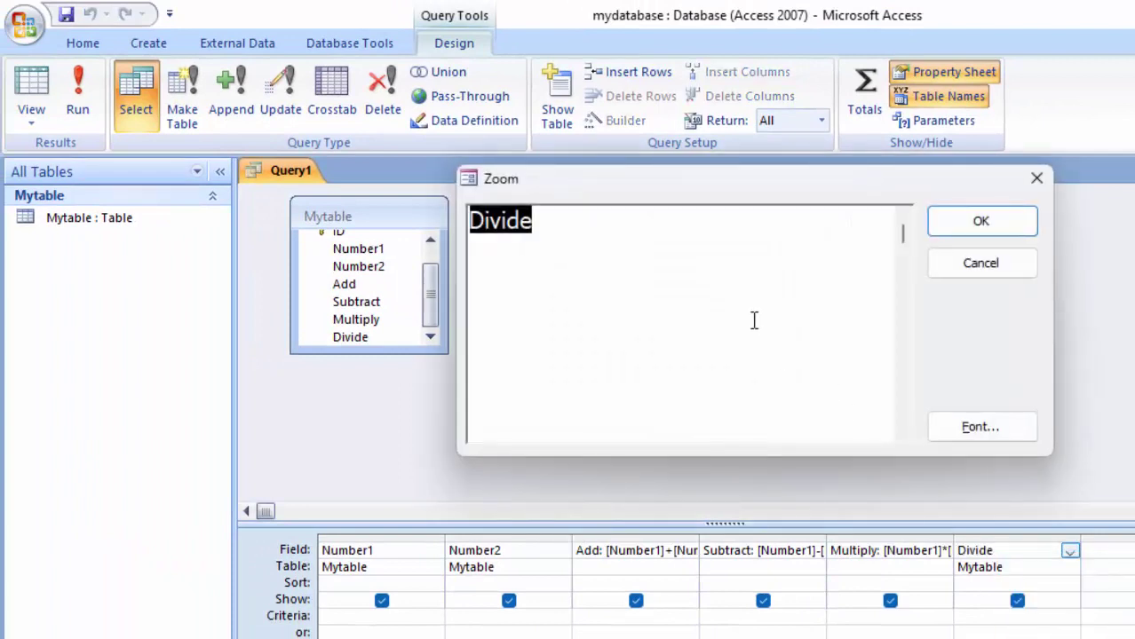
left_click(592, 232)
type(":[")
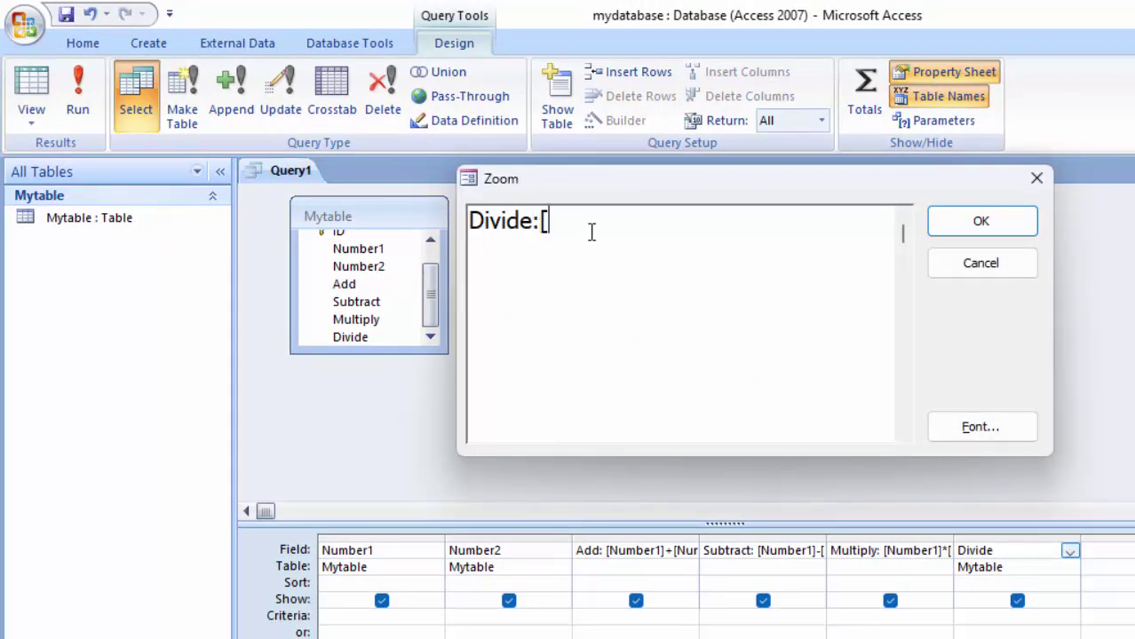
type("Number1]/[")
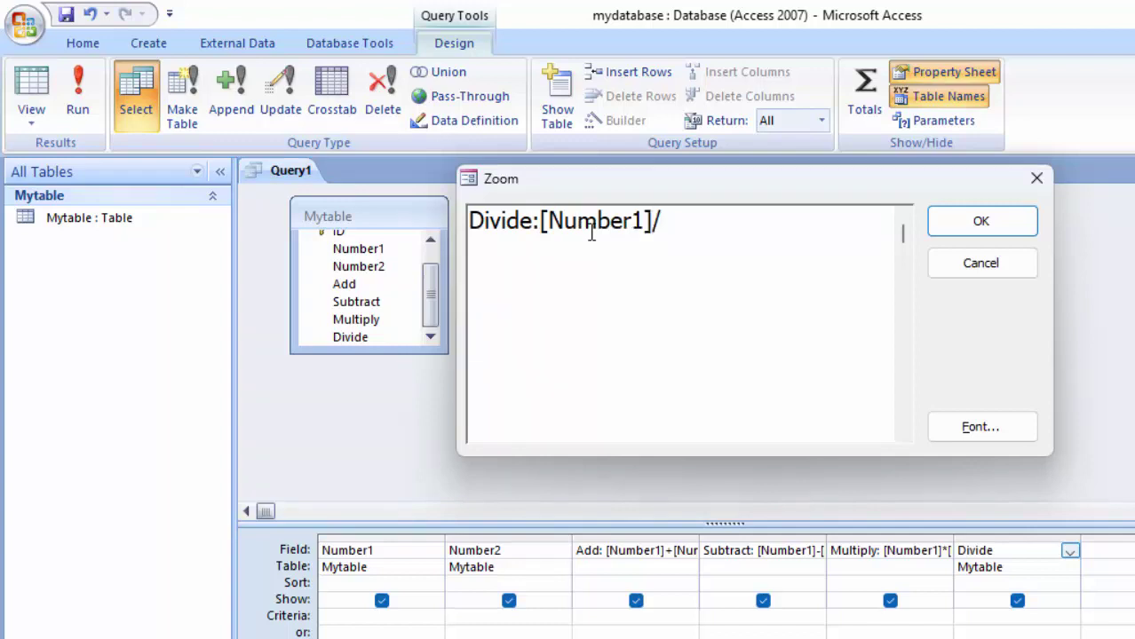
type("Number")
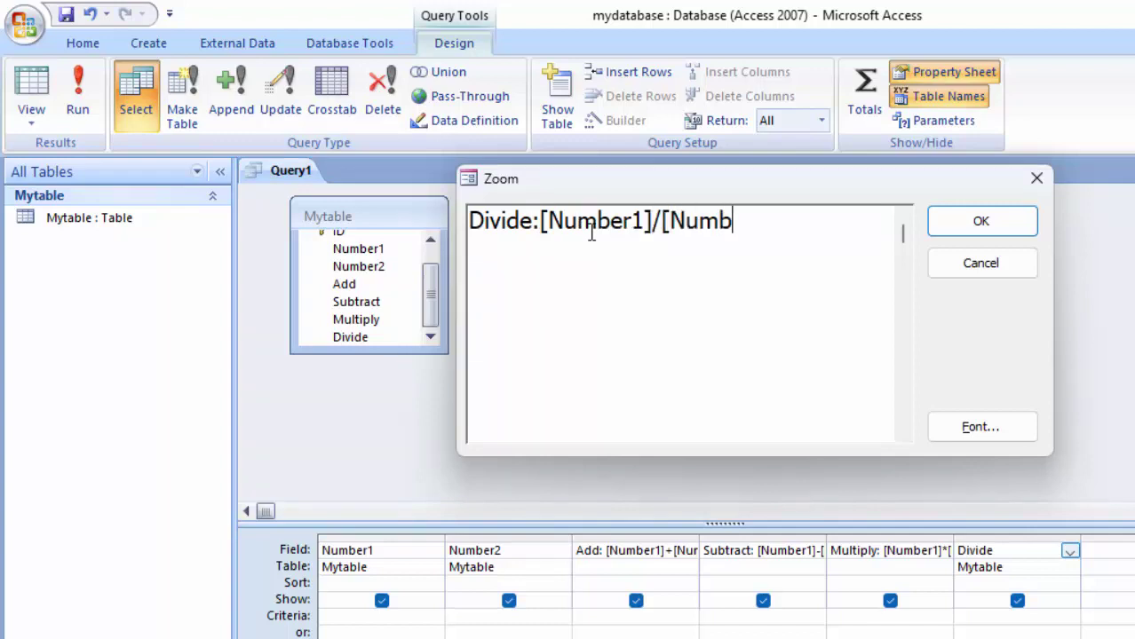
type("2]")
left_click(1017, 229)
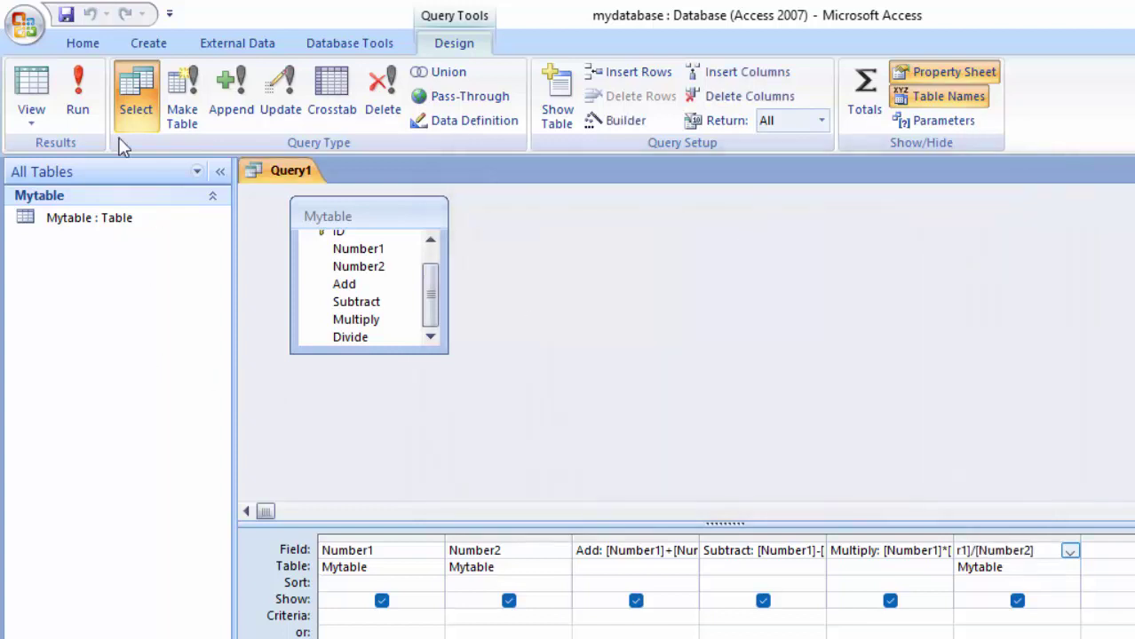
- Browse the other ribbon tabs, then return to Query Tools Design
left_click(78, 47)
left_click(142, 47)
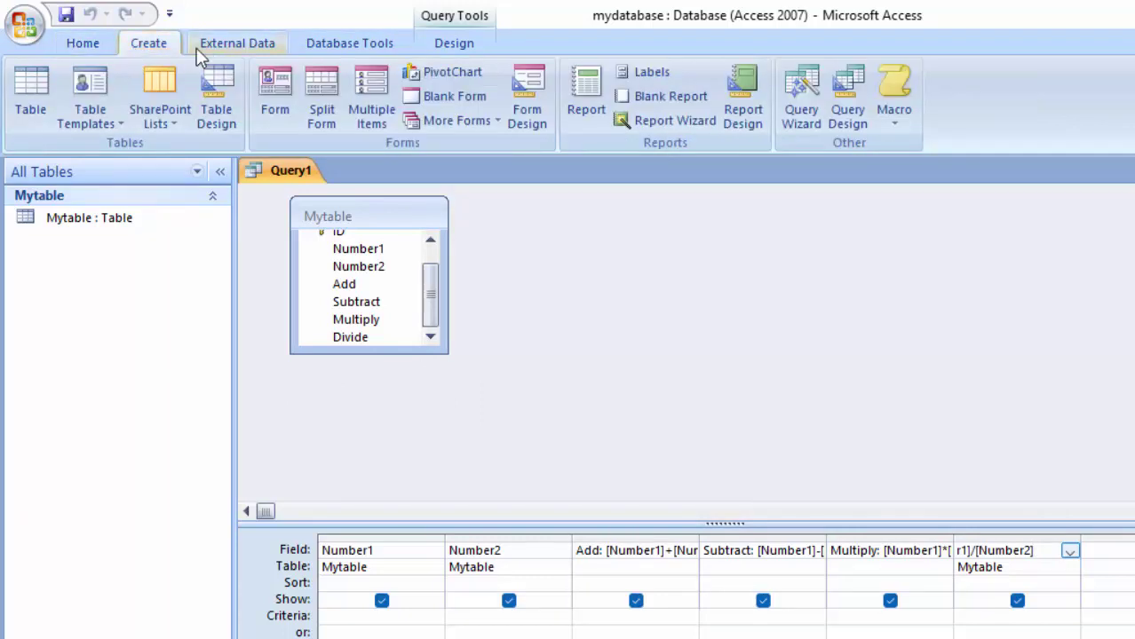
left_click(237, 45)
left_click(320, 46)
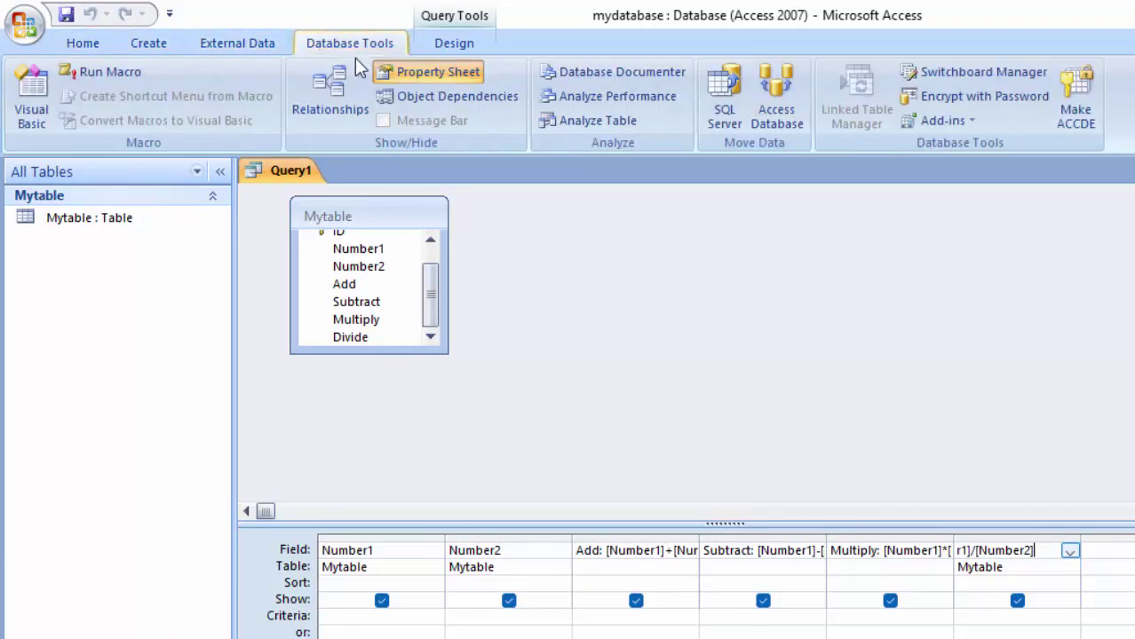
left_click(485, 51)
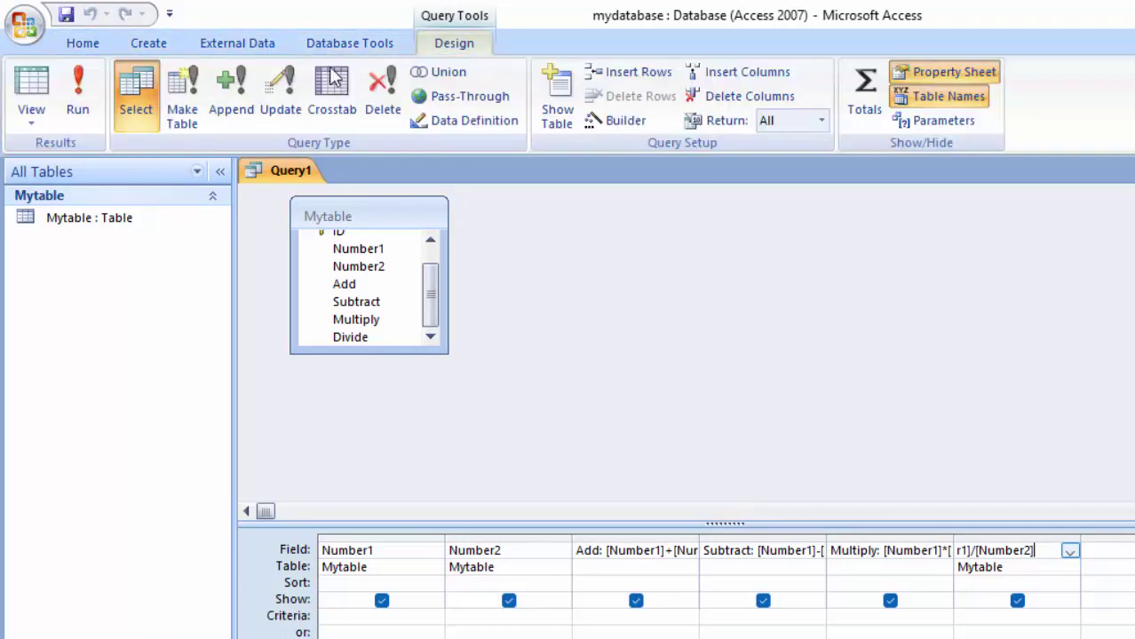
- Run the query, add a 4 and 6 record, and widen the Divide column to show 0.6667
left_click(78, 103)
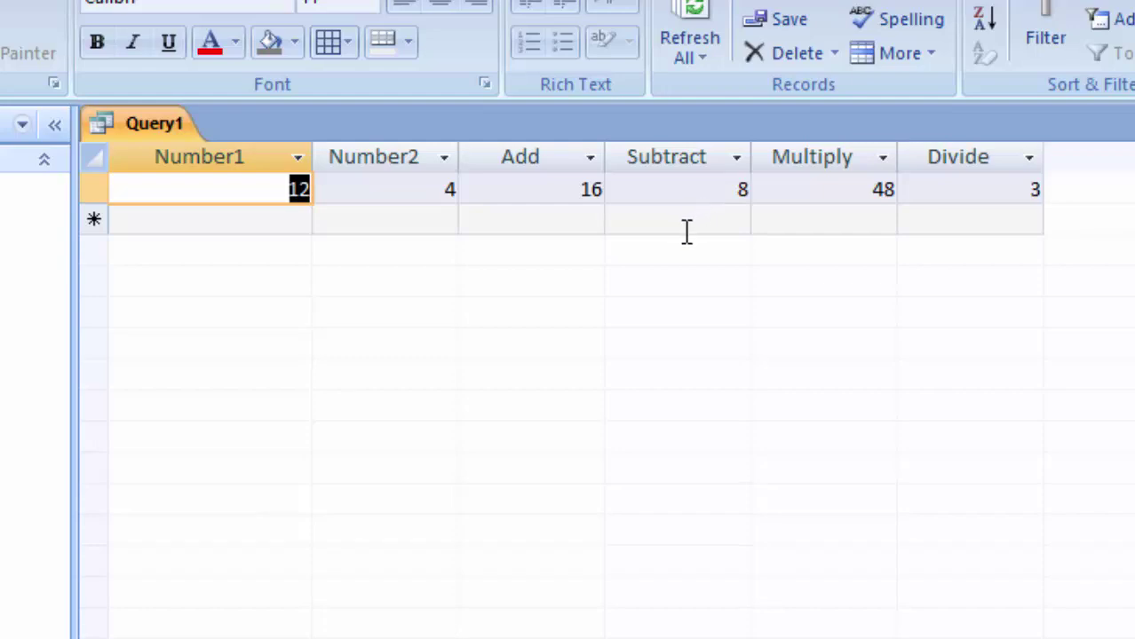
left_click(262, 224)
type("4")
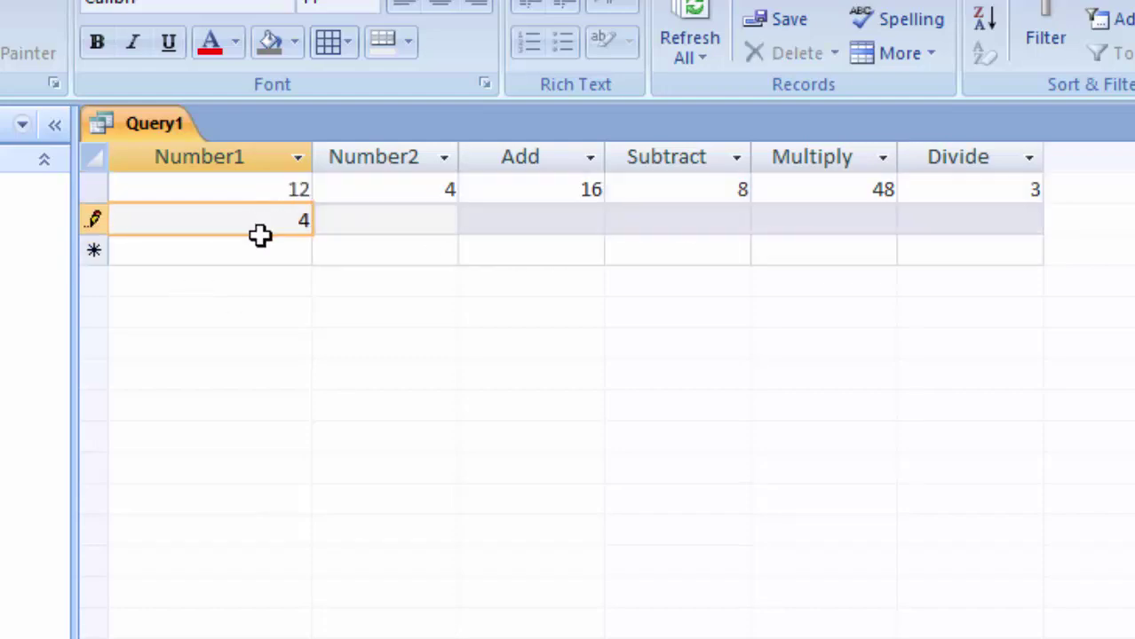
key("Tab")
type("6")
key("Tab")
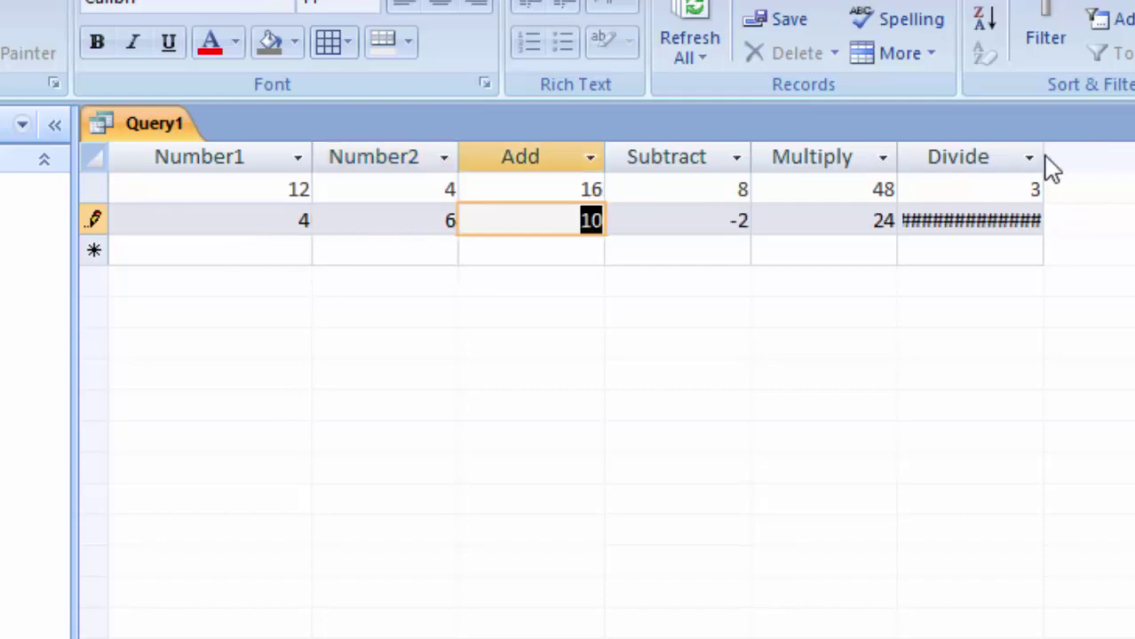
left_click_drag(1044, 157, 1128, 157)
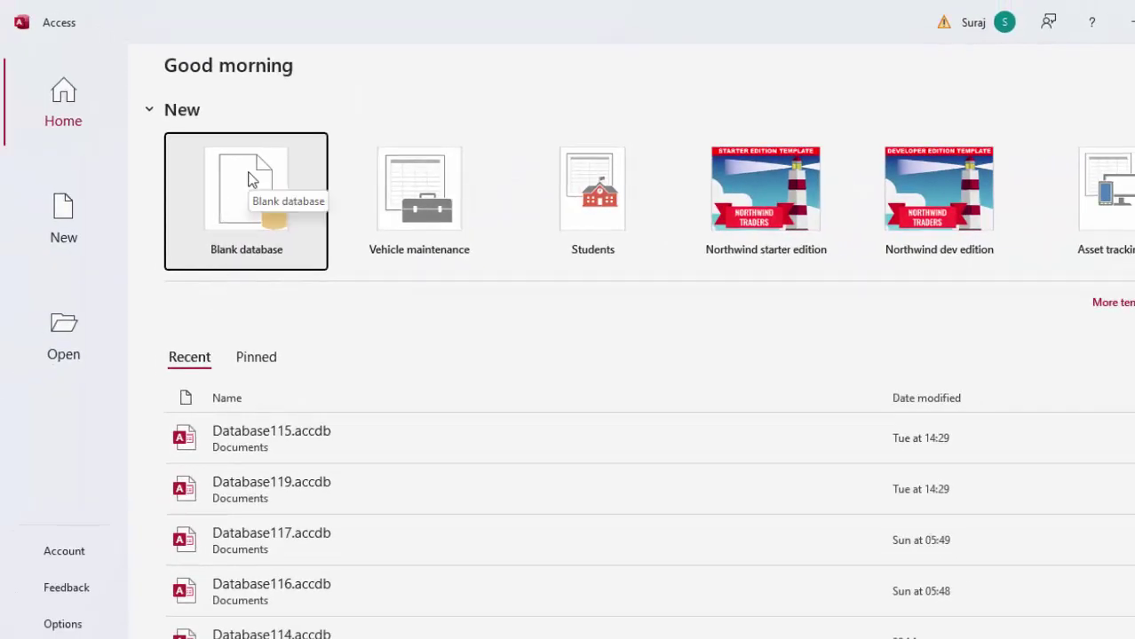
- Create a new blank database whose table is saved as Calculate in Design View
left_click(253, 179)
left_click(726, 356)
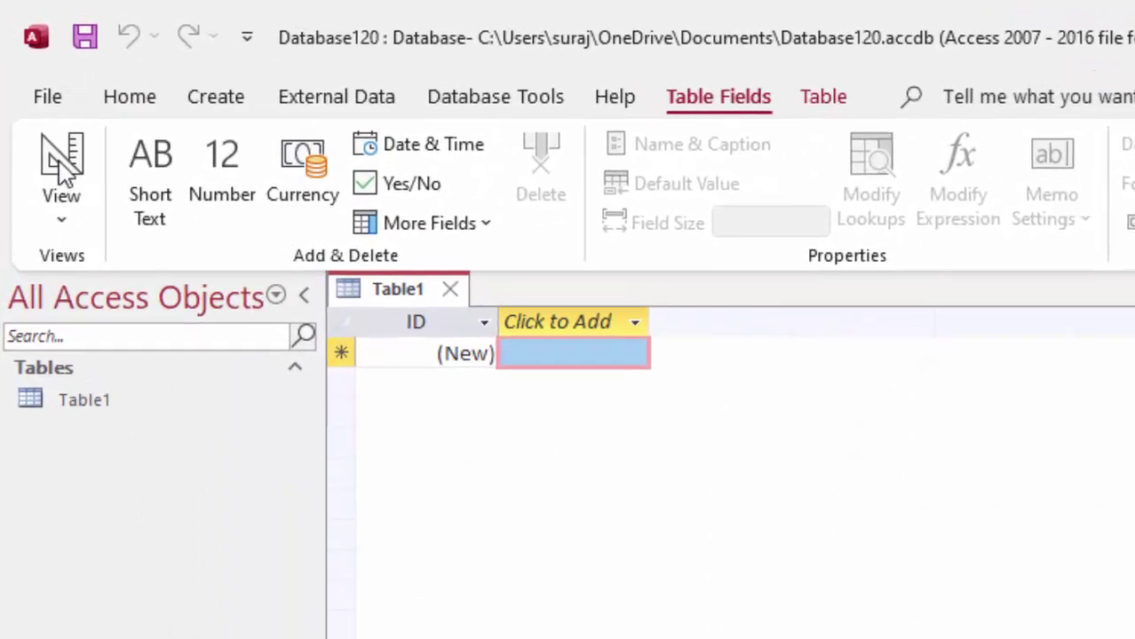
left_click(60, 161)
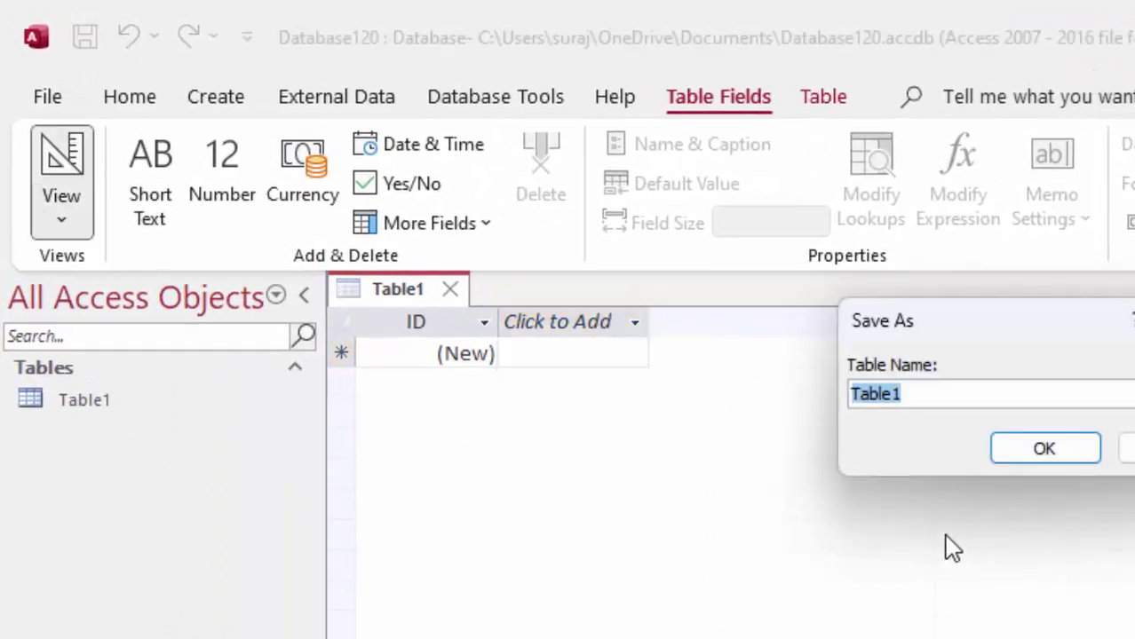
key("BackSpace")
type("Calculat")
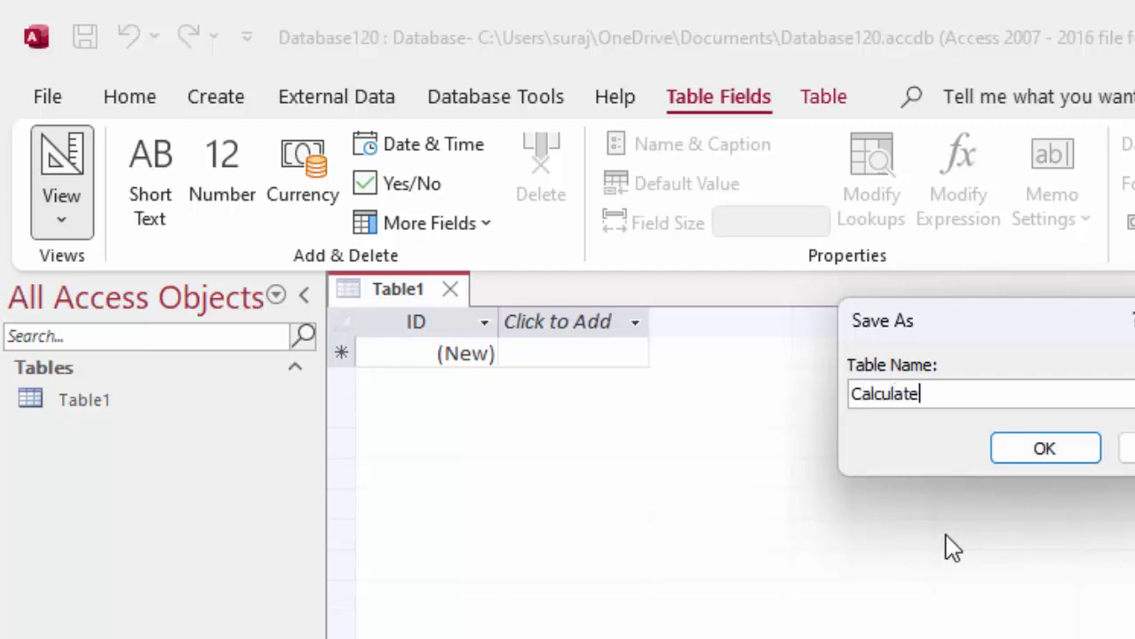
key("Return")
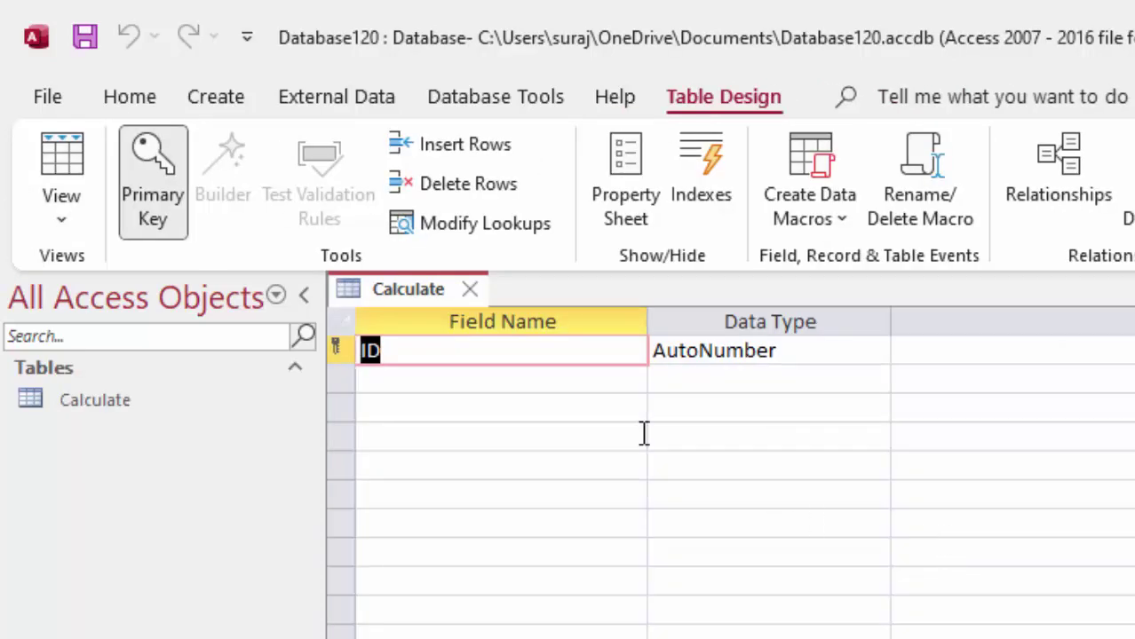
- Add fields Number1 and Number2, both with the Number data type
left_click(422, 382)
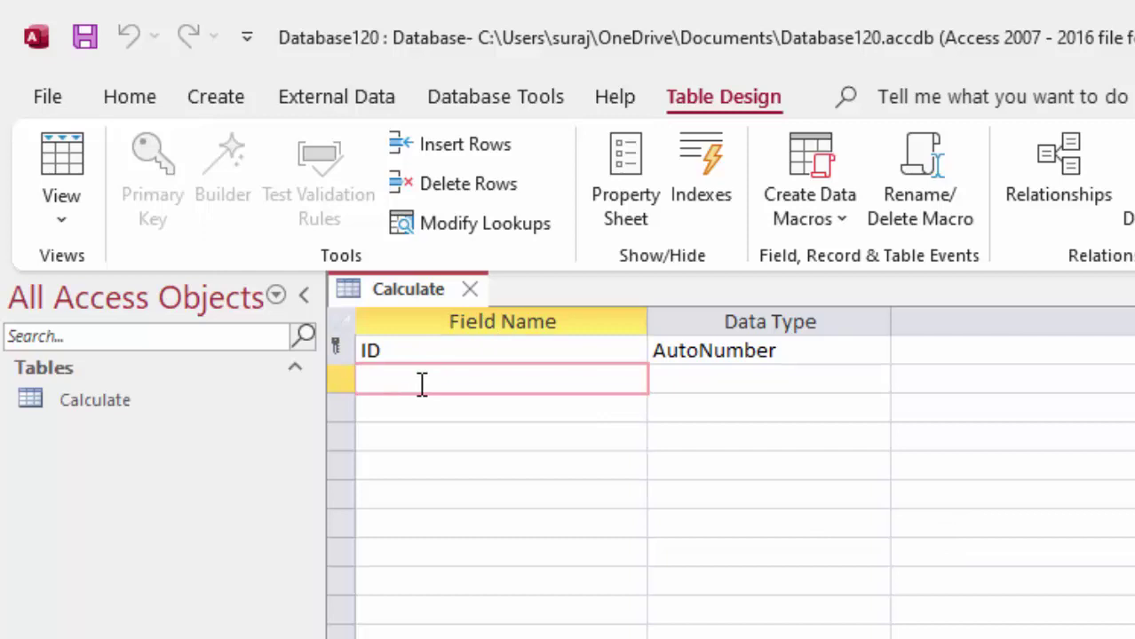
type("Numb")
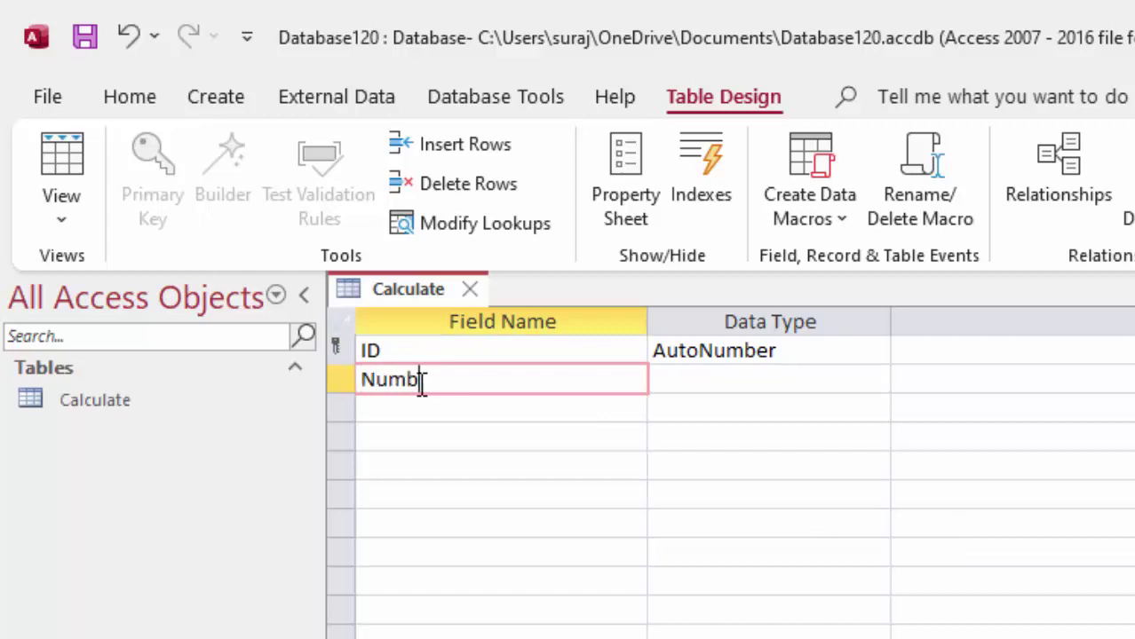
type("er2")
key("BackSpace")
left_click(685, 373)
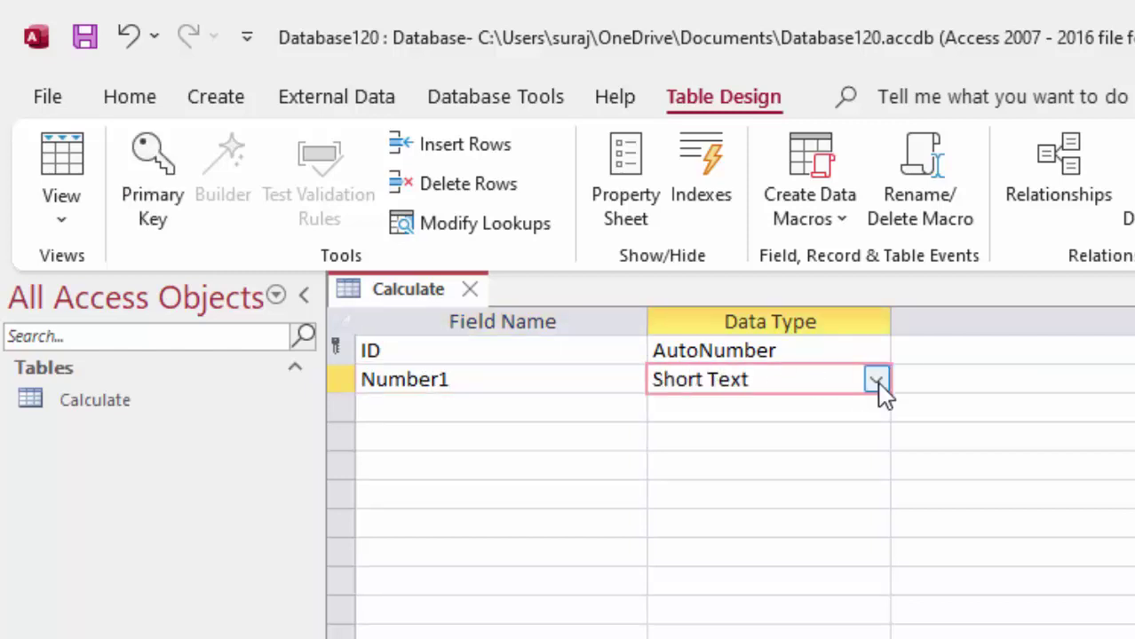
left_click(878, 383)
type("n")
left_click(448, 406)
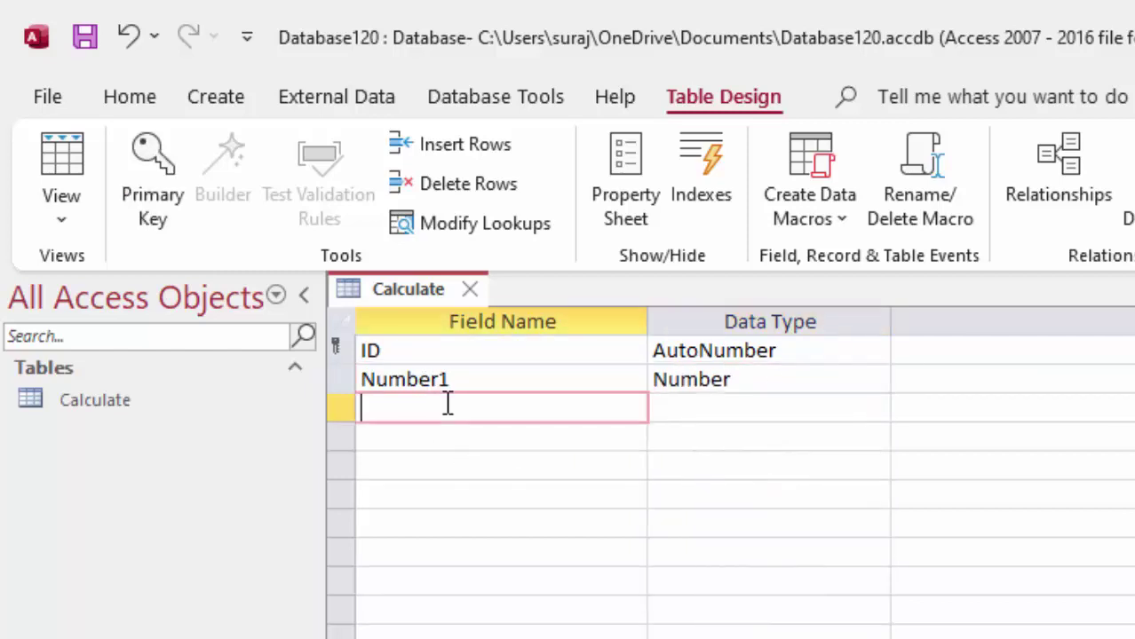
type("Number2")
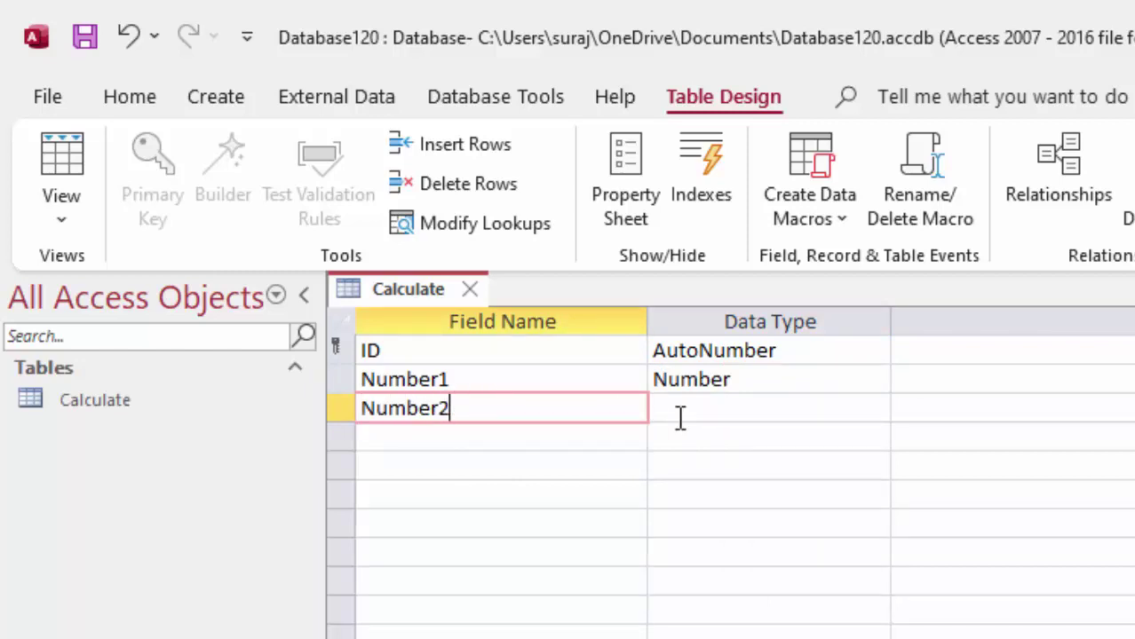
left_click(705, 407)
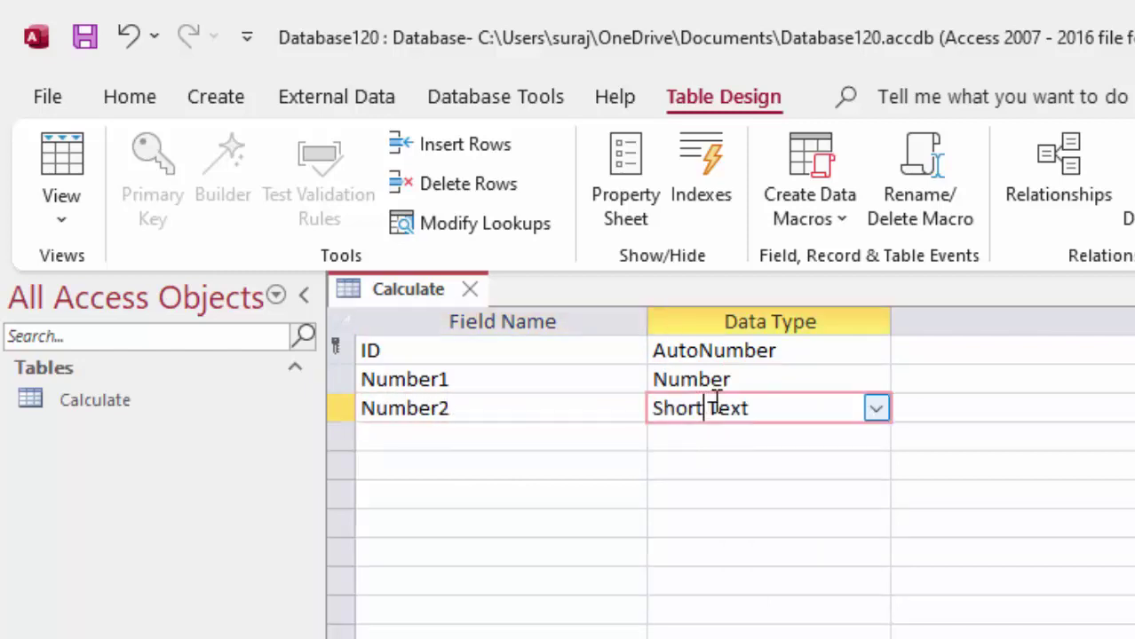
left_click(877, 409)
left_click(797, 496)
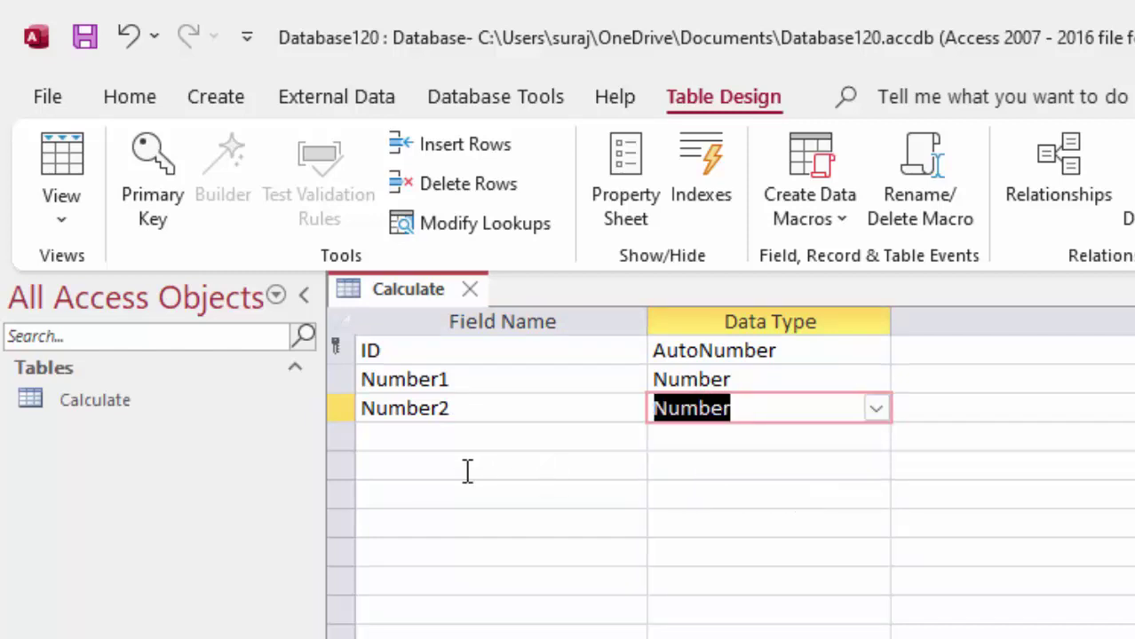
- Add a fourth field named Add and bring up its data type choices
left_click(443, 439)
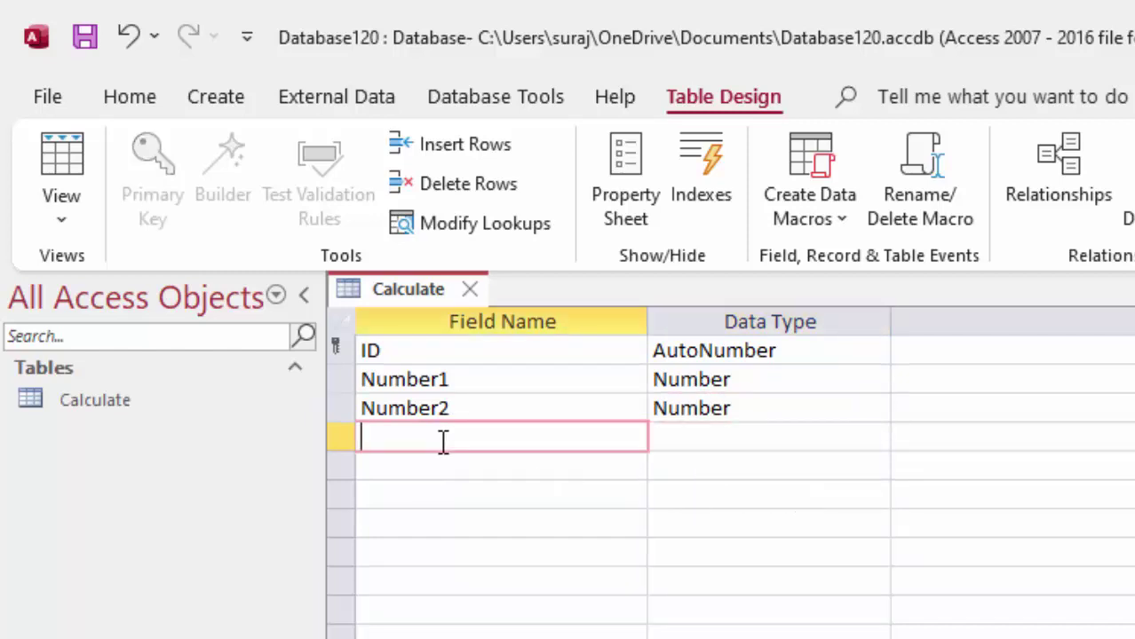
type("Add")
left_click(674, 434)
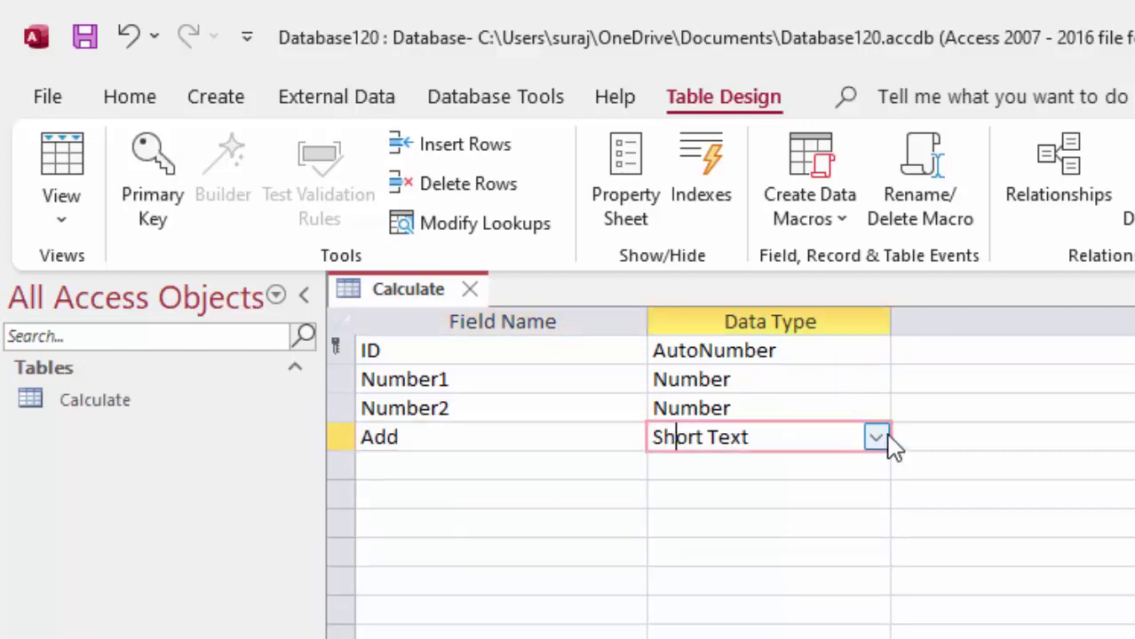
left_click(877, 438)
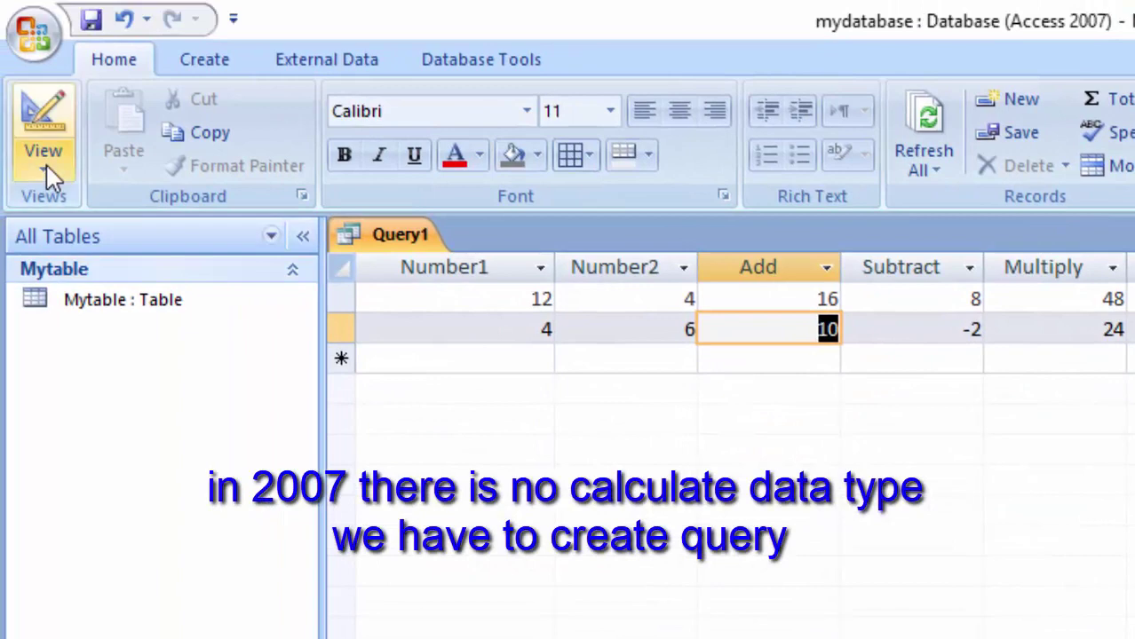
- Check Mytable's ID data type options in Design View, then return to its datasheet
left_click(198, 316)
right_click(200, 316)
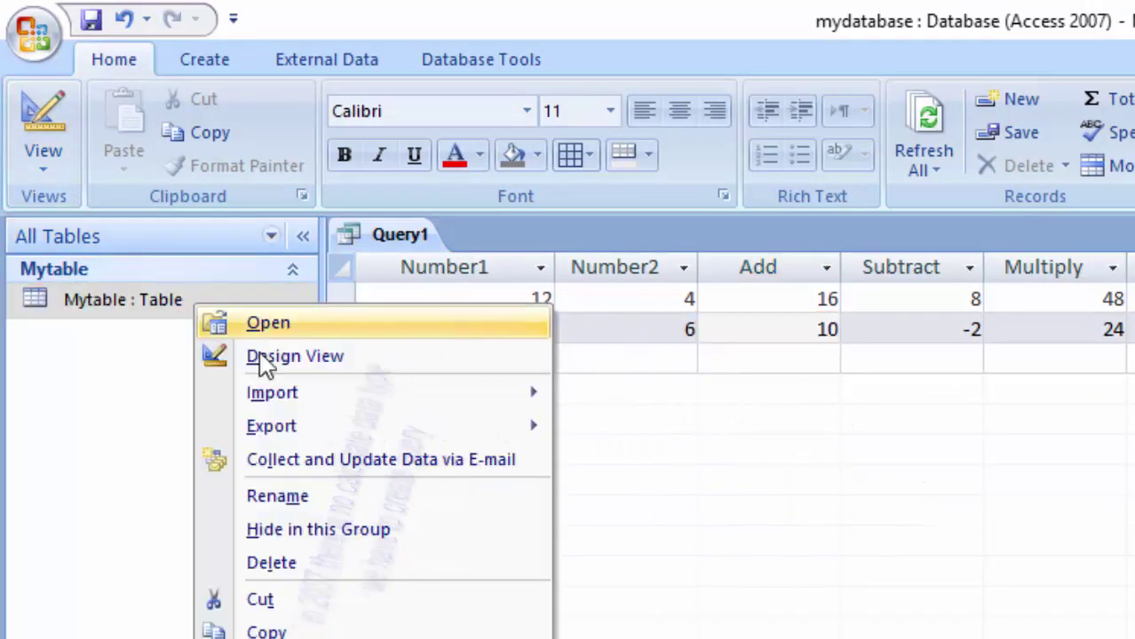
left_click(336, 369)
key("Return")
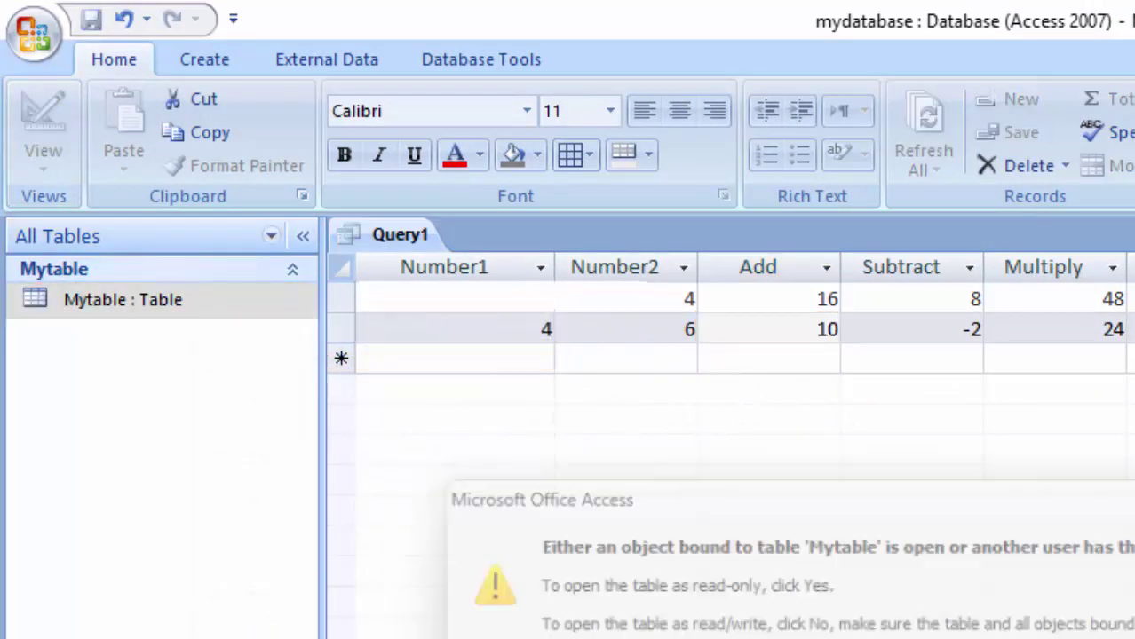
left_click(818, 296)
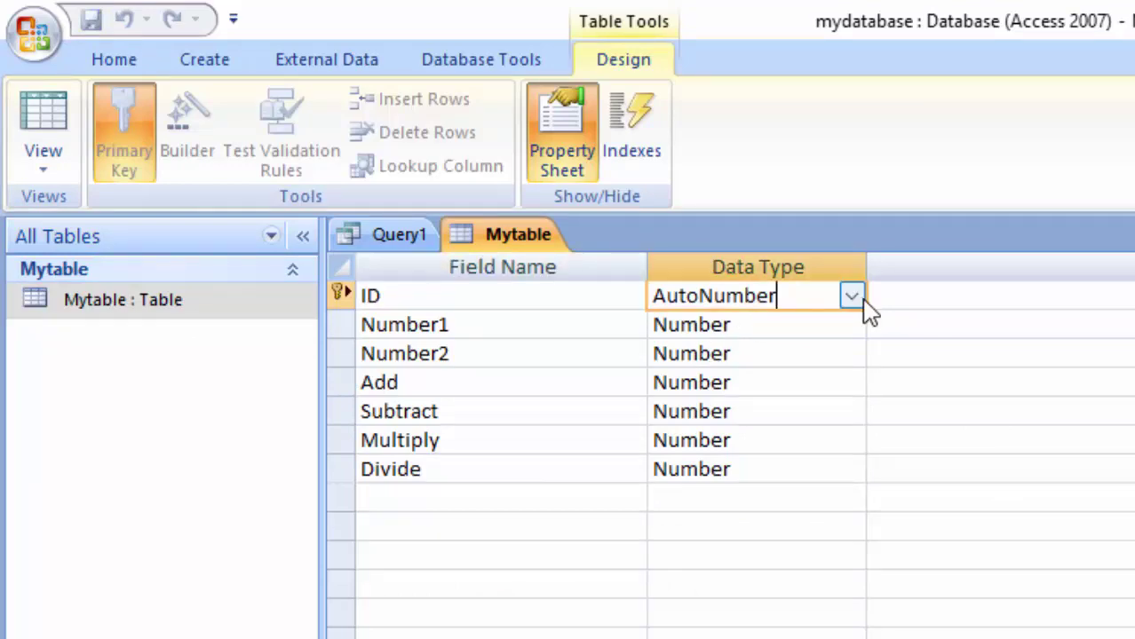
left_click(851, 296)
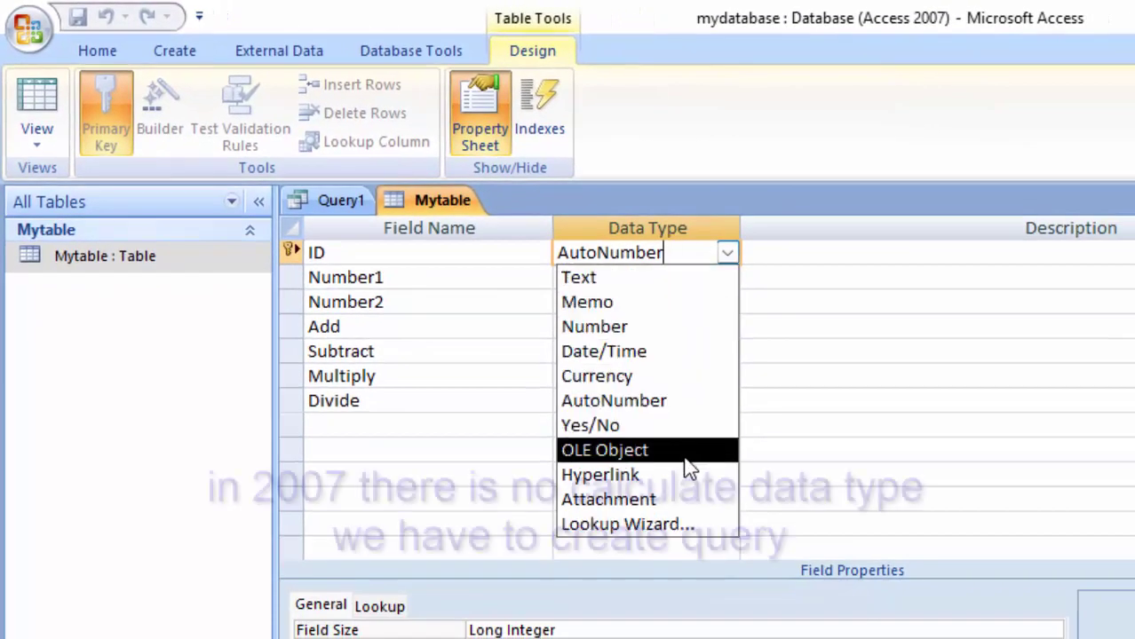
left_click(1079, 326)
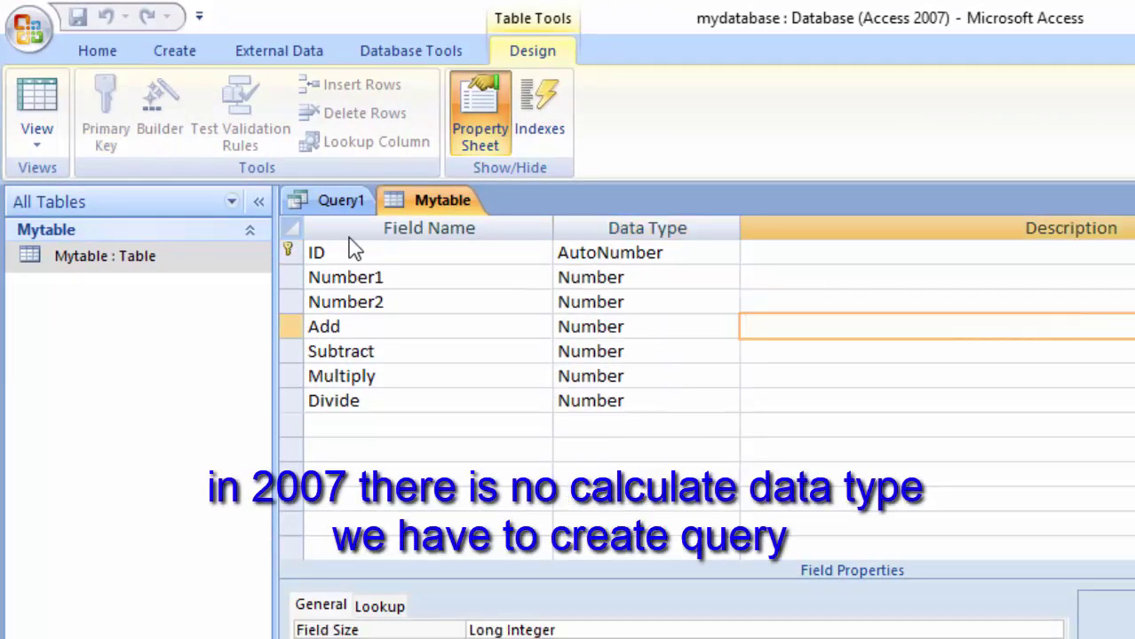
left_click(36, 102)
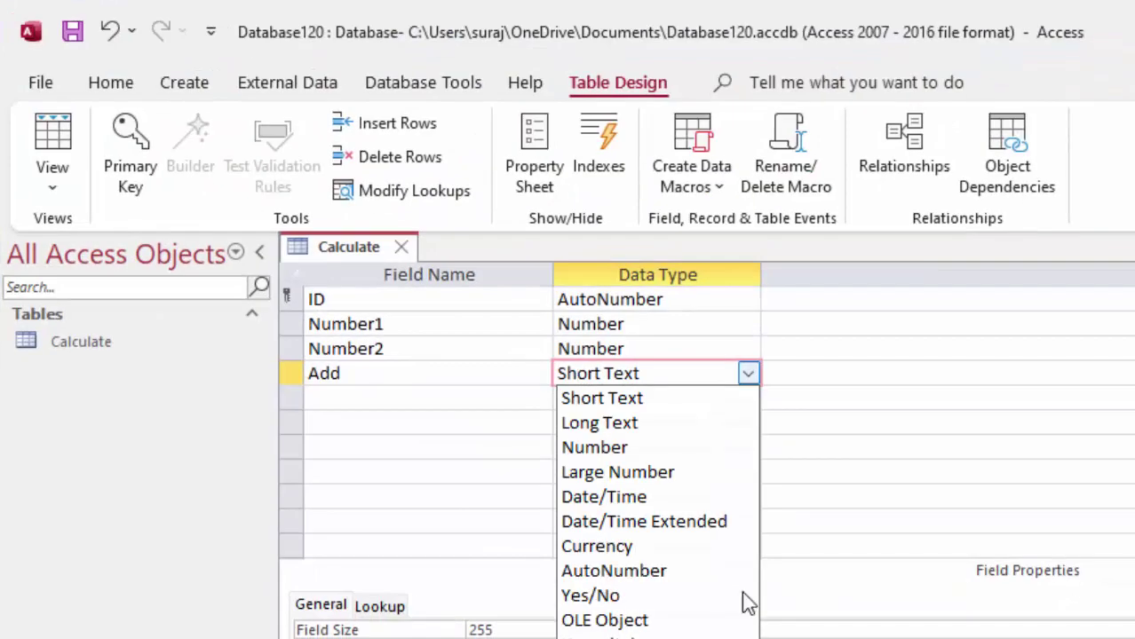
- Make Add a Calculated field with expression [Number1]+[Number2], fixing the bracket and capital N
left_click(613, 636)
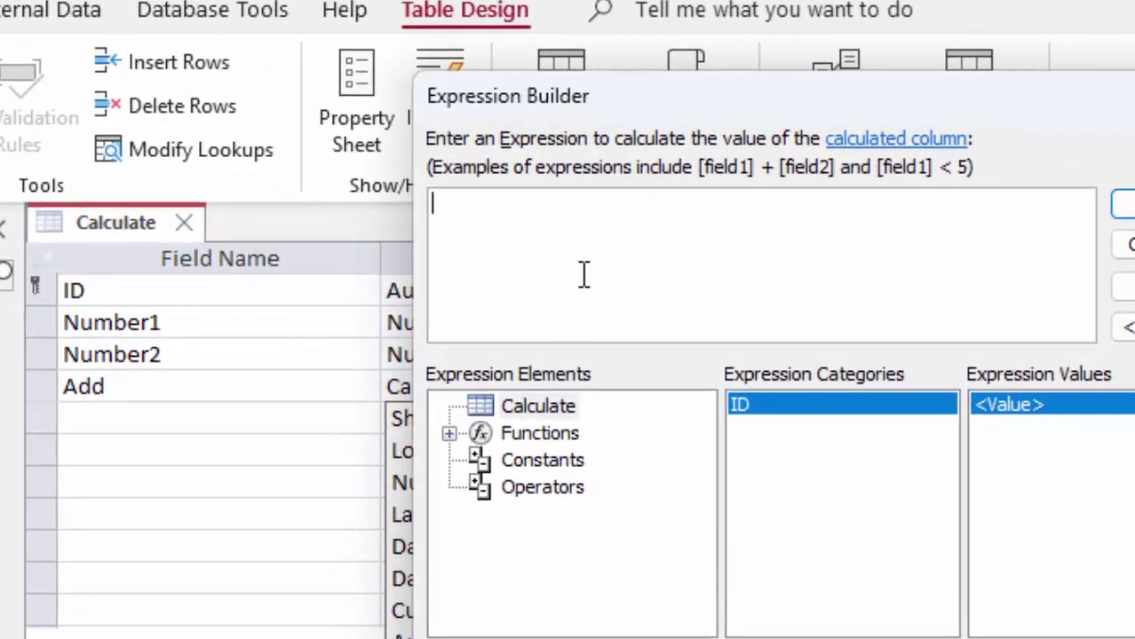
type("[Num")
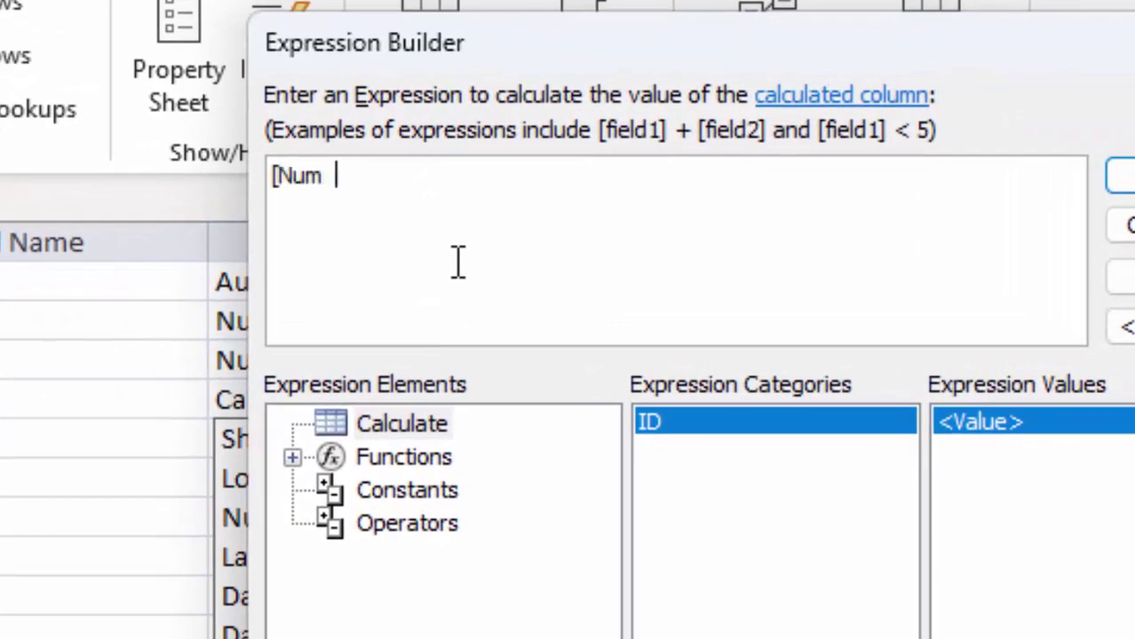
type("ber 1]+")
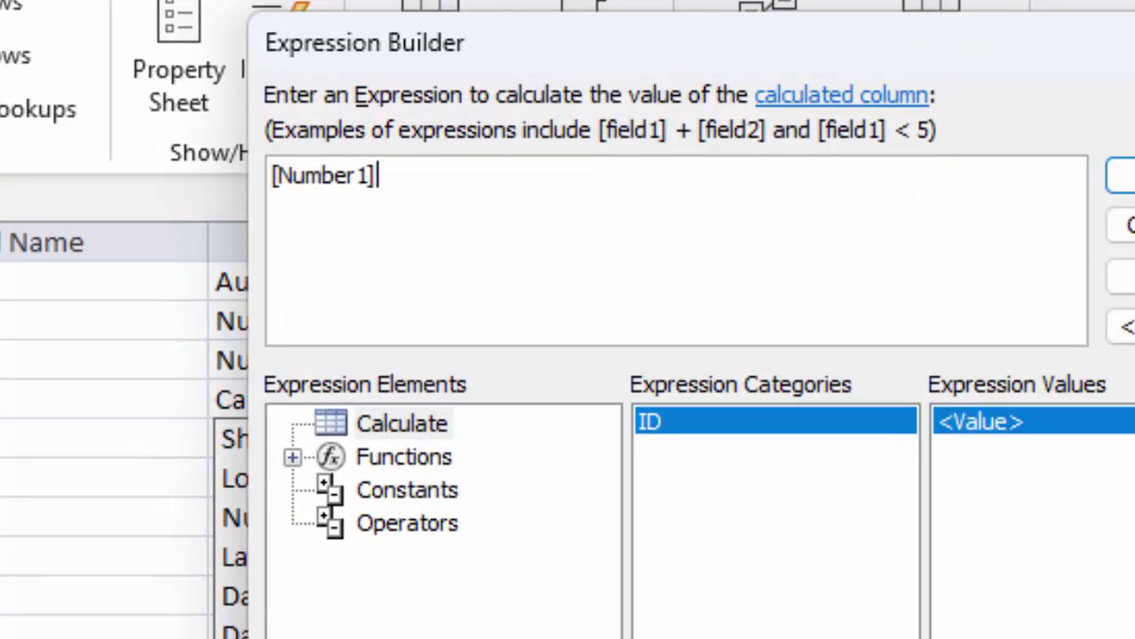
type("{num")
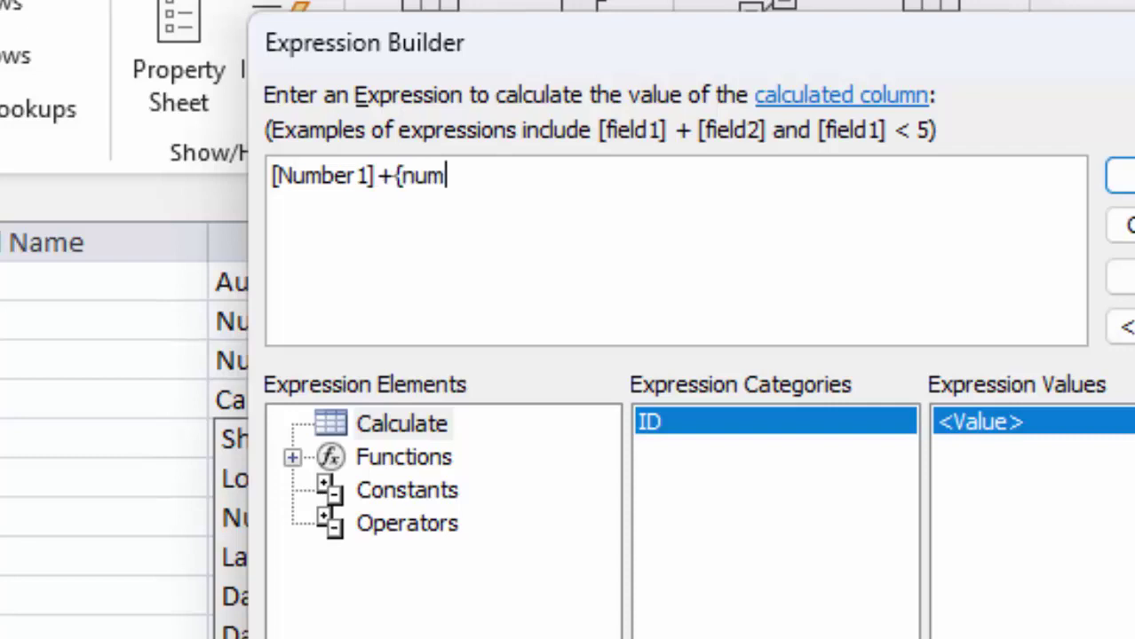
type("ber2]")
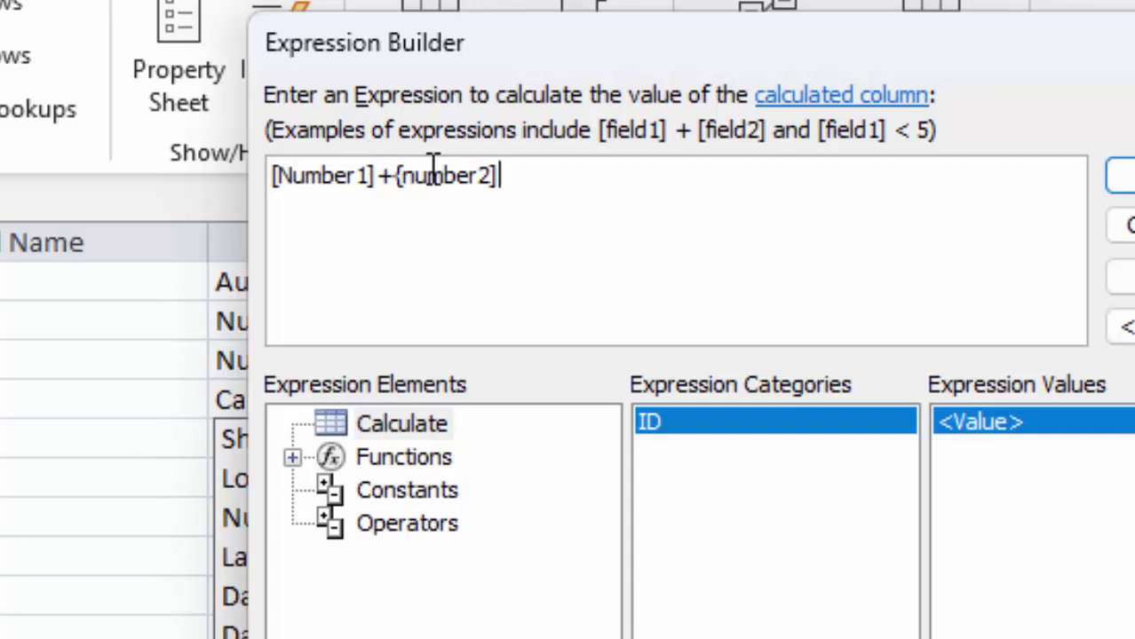
left_click(405, 182)
key("BackSpace")
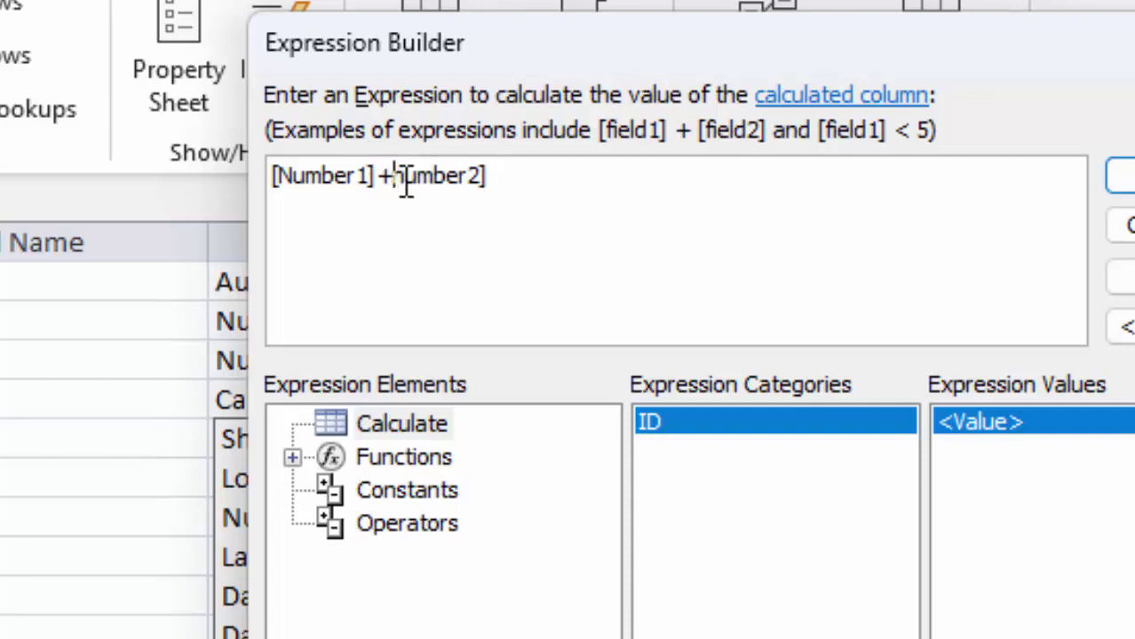
type("[")
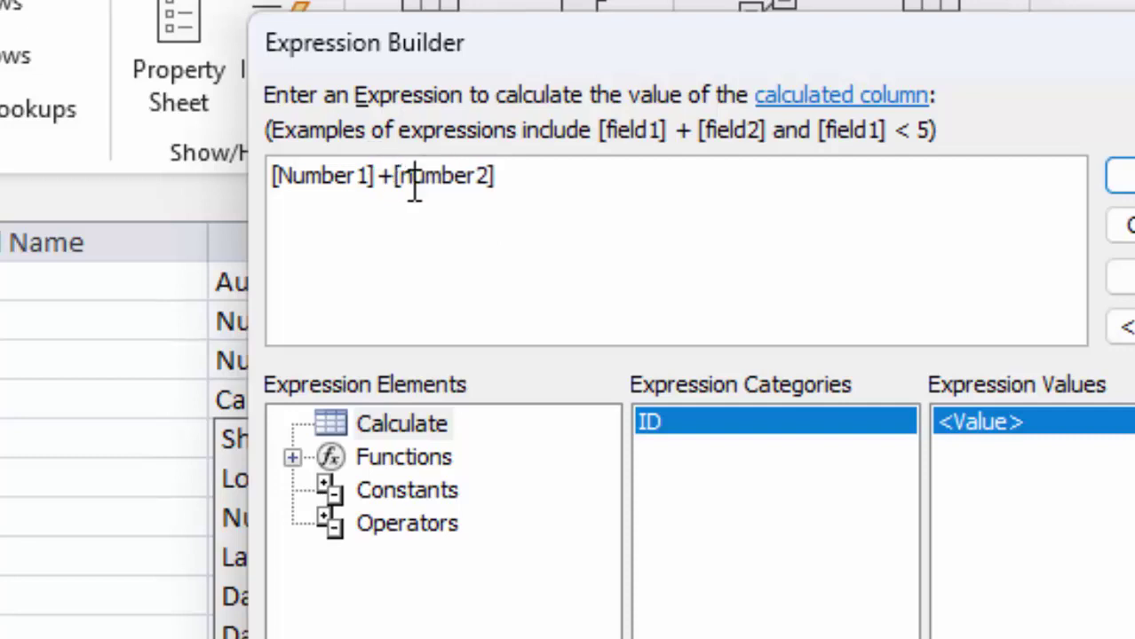
key("Delete")
type("N")
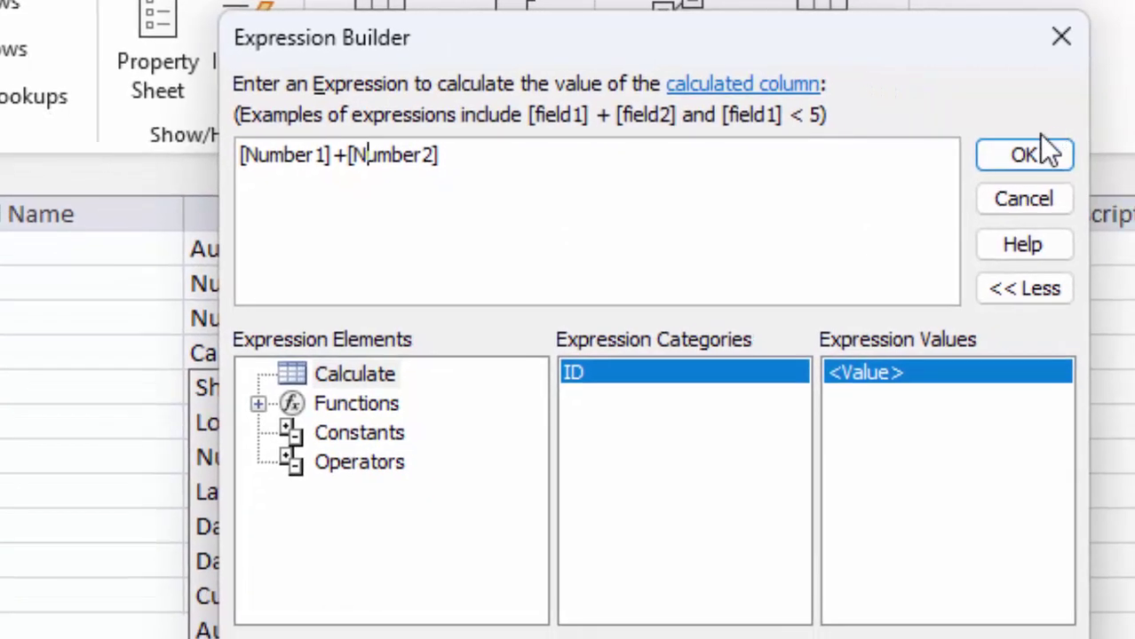
left_click(1043, 151)
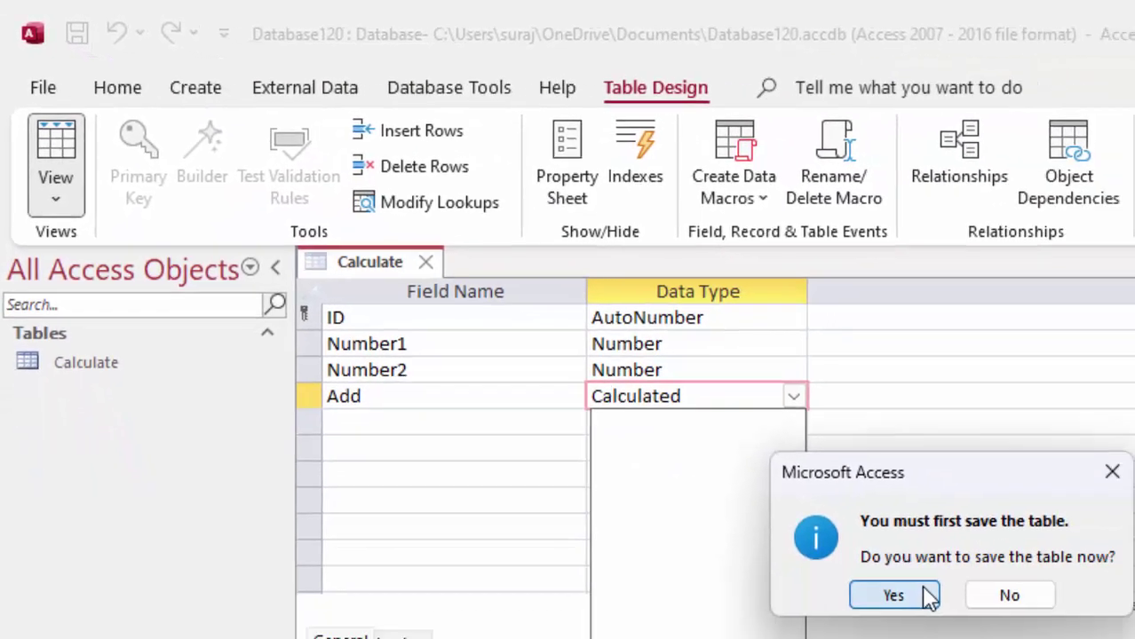
- Save and switch to Datasheet View, entering 4 and 7 so Add computes 11
left_click(894, 595)
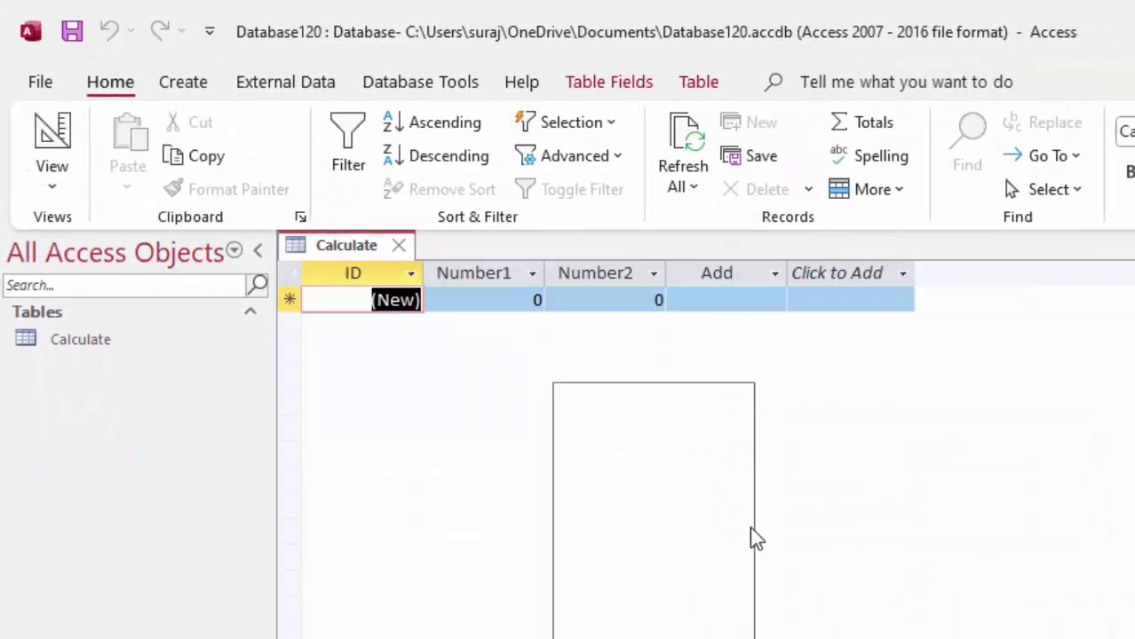
key("Tab")
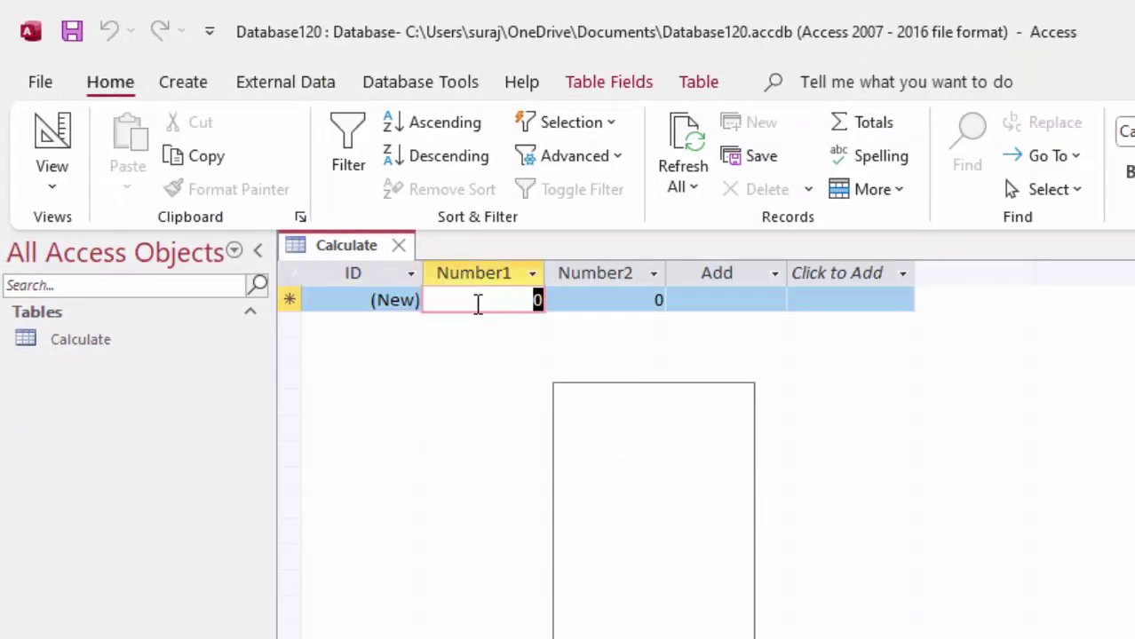
key("BackSpace")
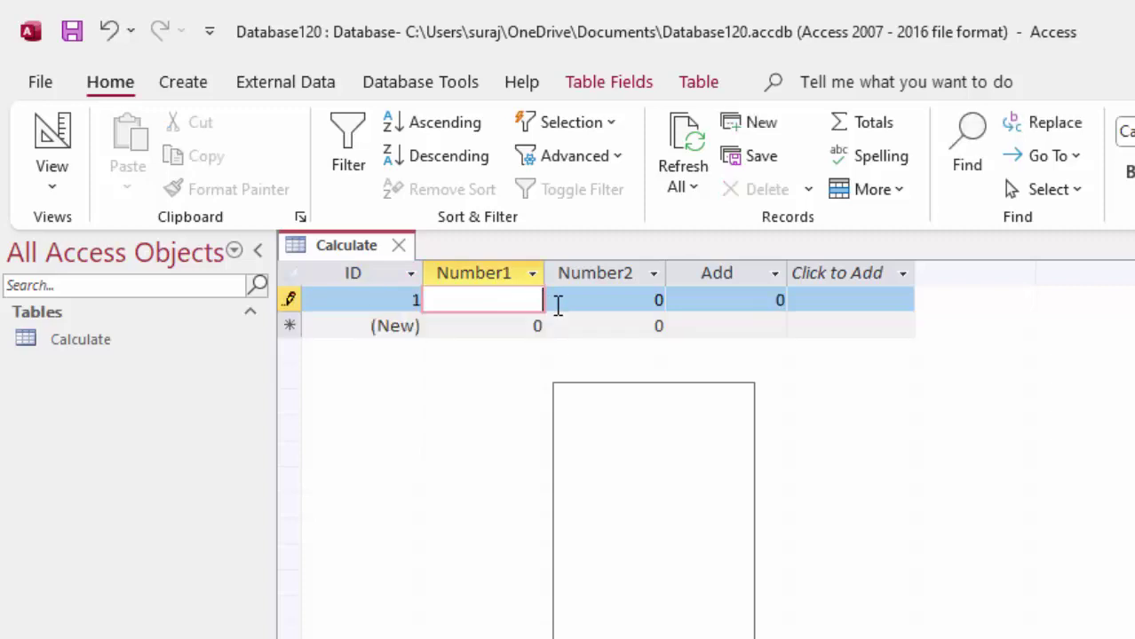
type("4")
key("Tab")
type("7")
key("Tab")
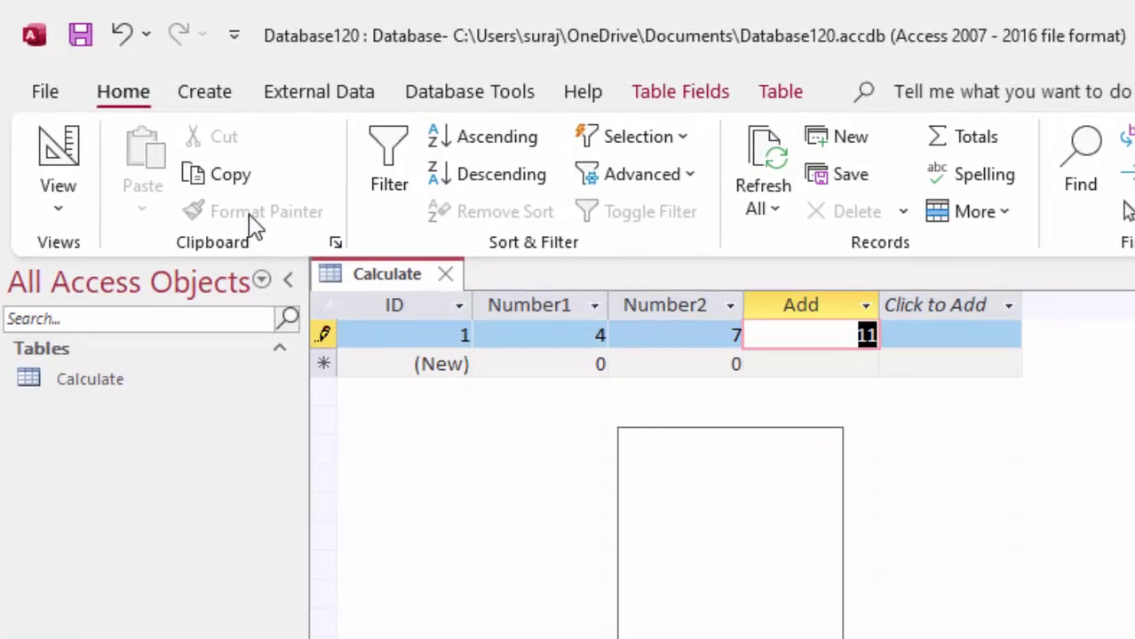
- Back in Design View, add a Calculated Sub field with expression [Number1]-[Number2]
left_click(44, 196)
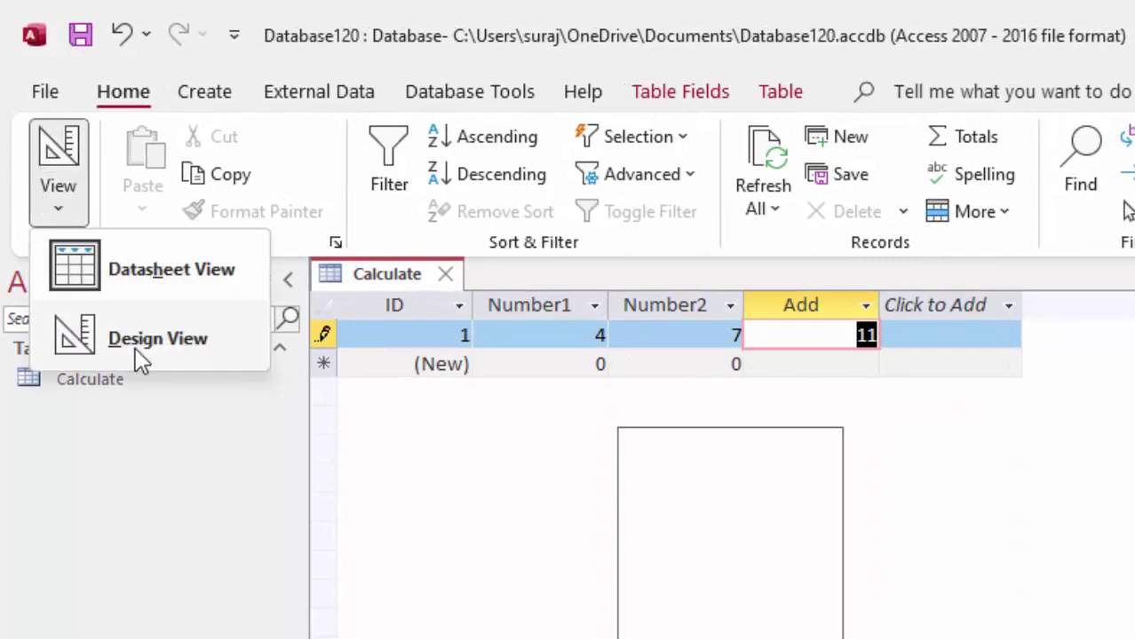
left_click(135, 347)
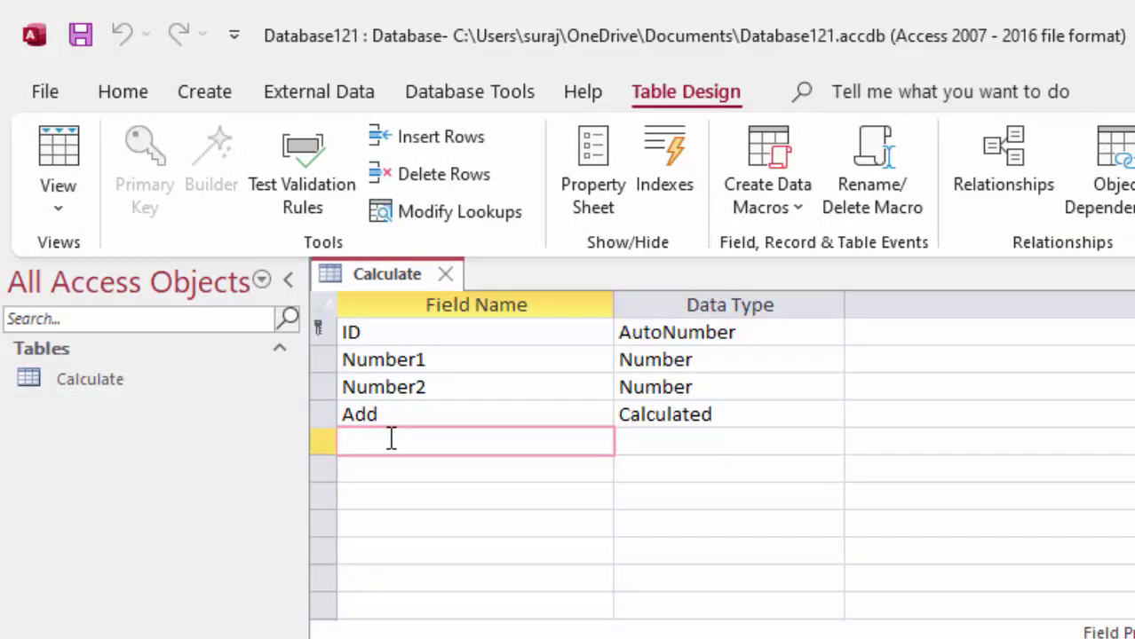
type("Sub")
key("Tab")
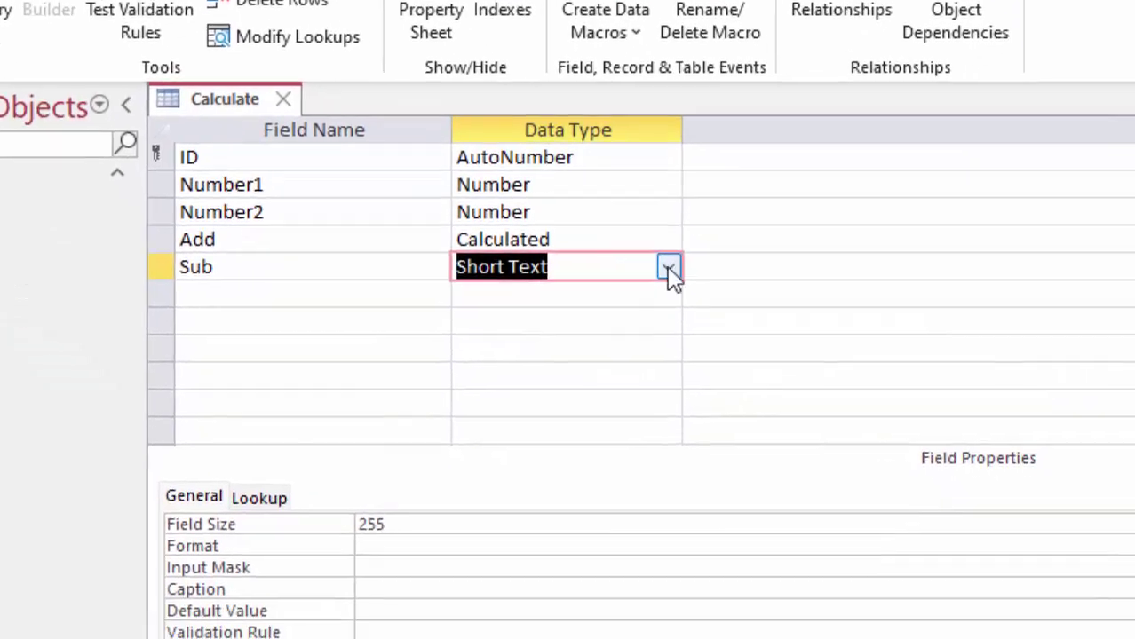
left_click(831, 441)
left_click(569, 597)
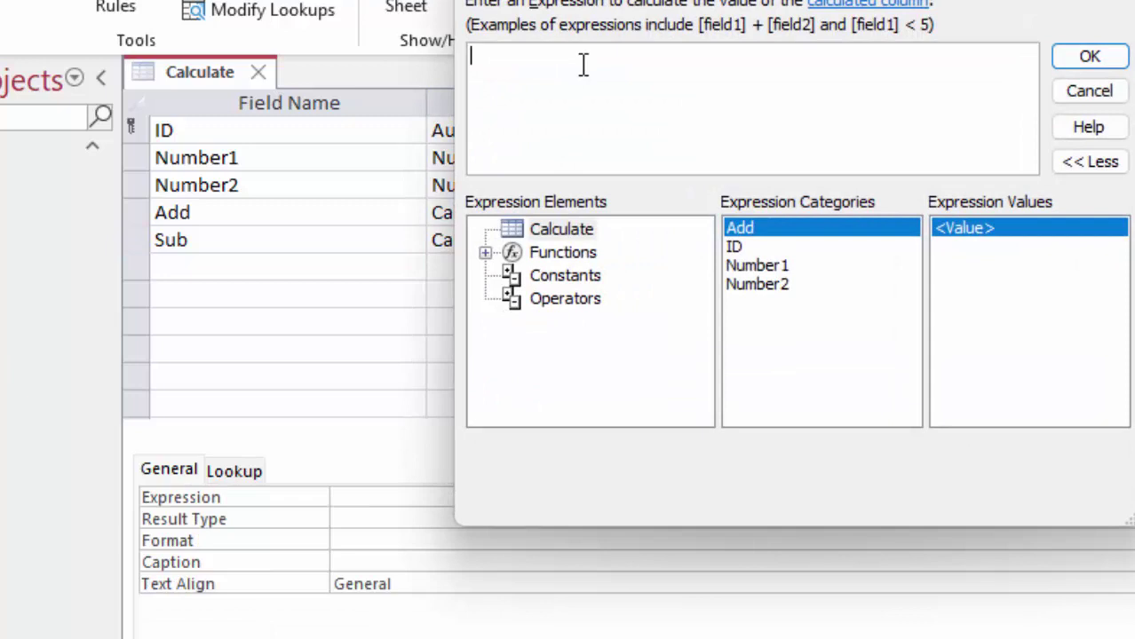
type("[Number")
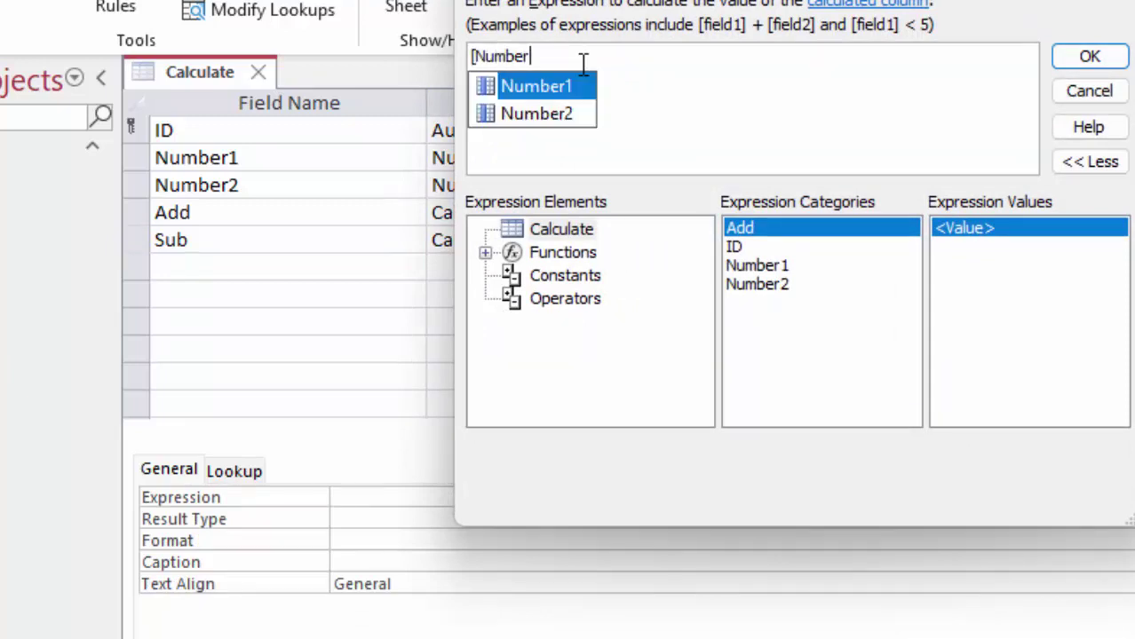
type("1]-")
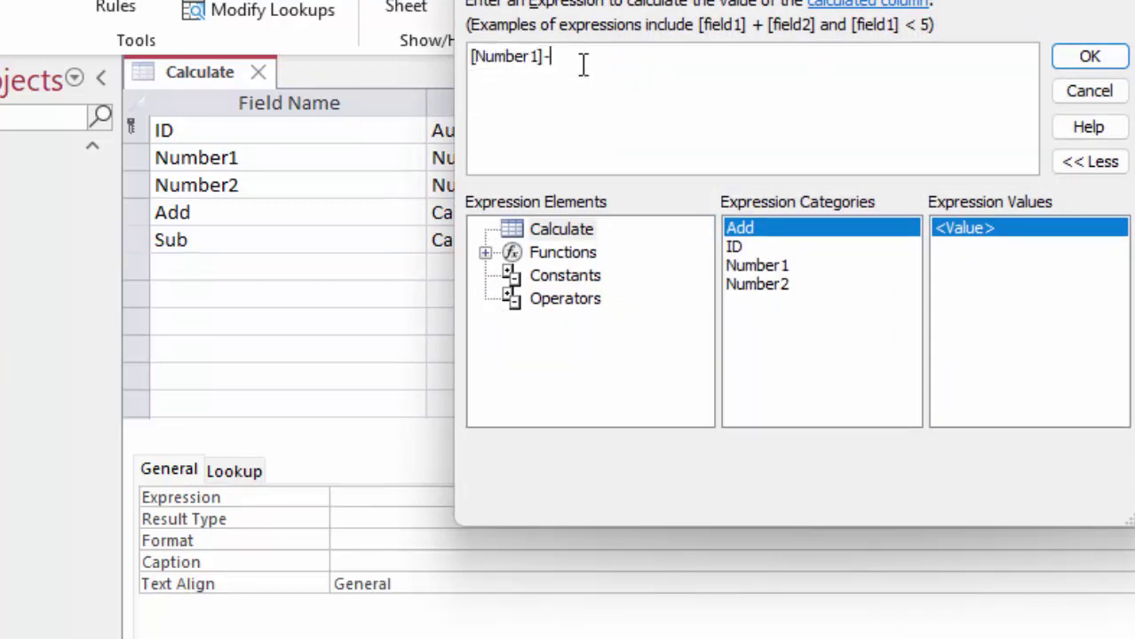
type("[Number")
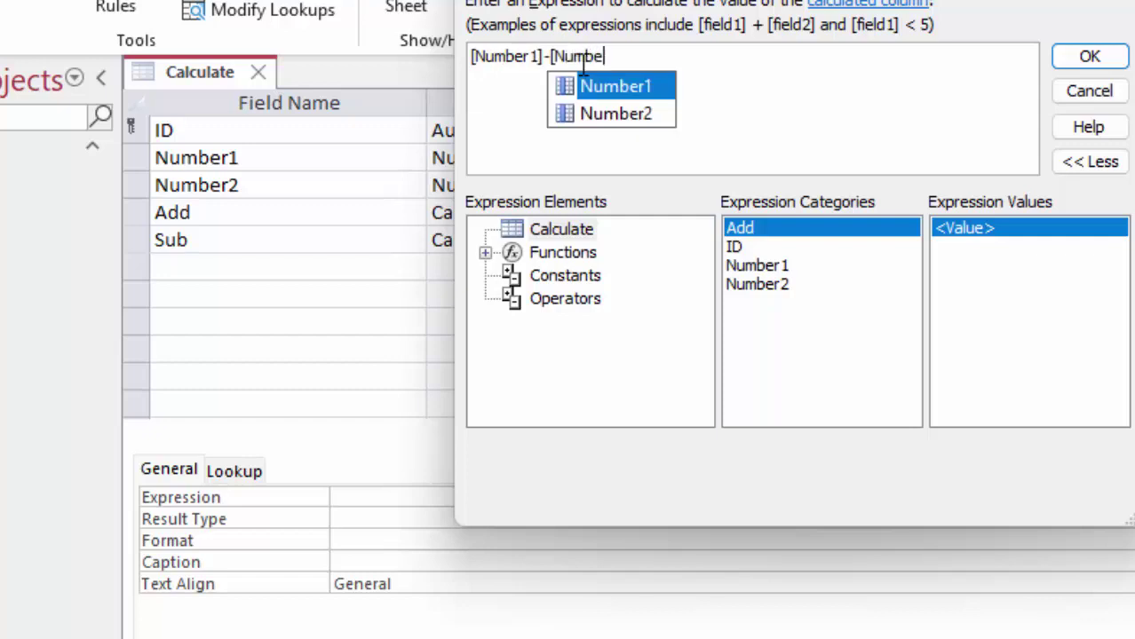
type("2]")
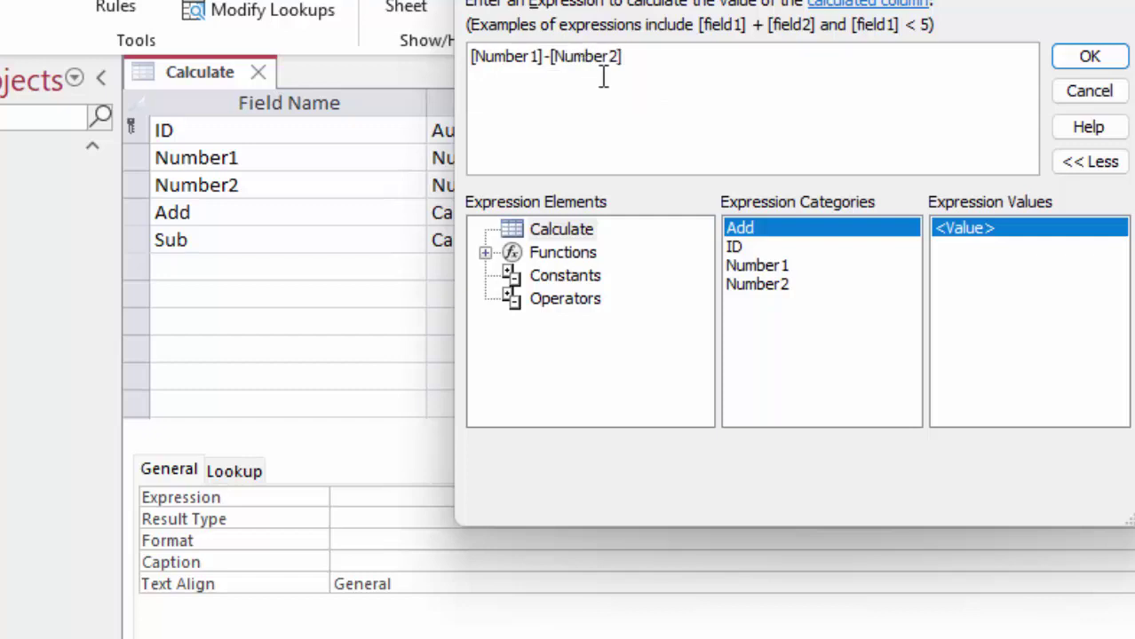
left_click(1097, 59)
left_click(233, 277)
type("Multiply")
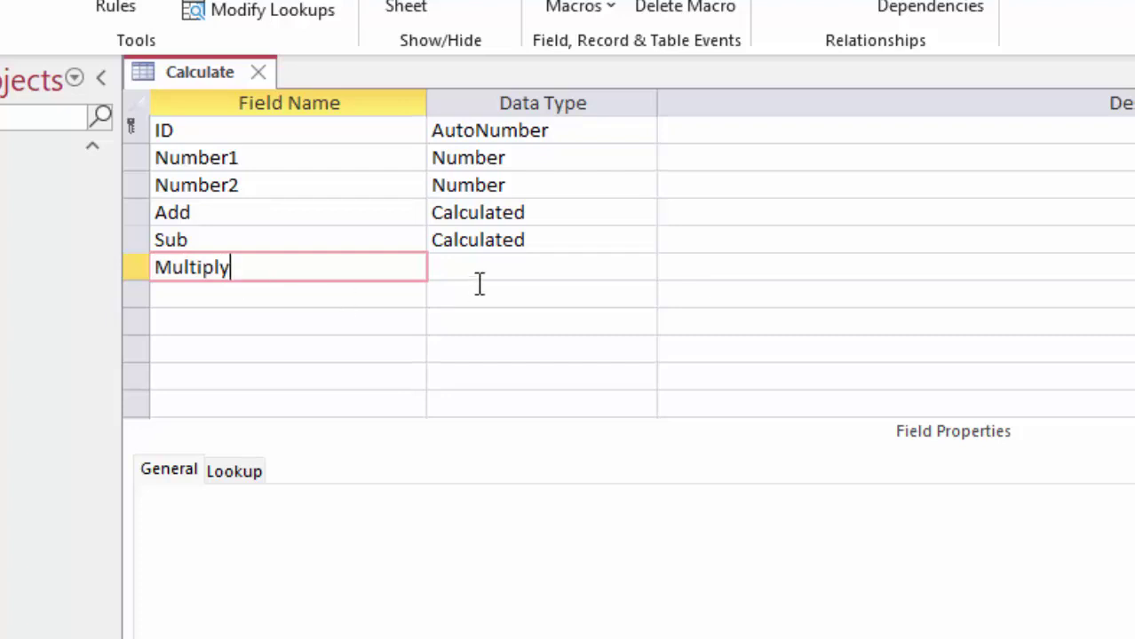
- Make Multiply a Calculated field using [Number1]*[Number2] and save the table
left_click(484, 275)
left_click(644, 270)
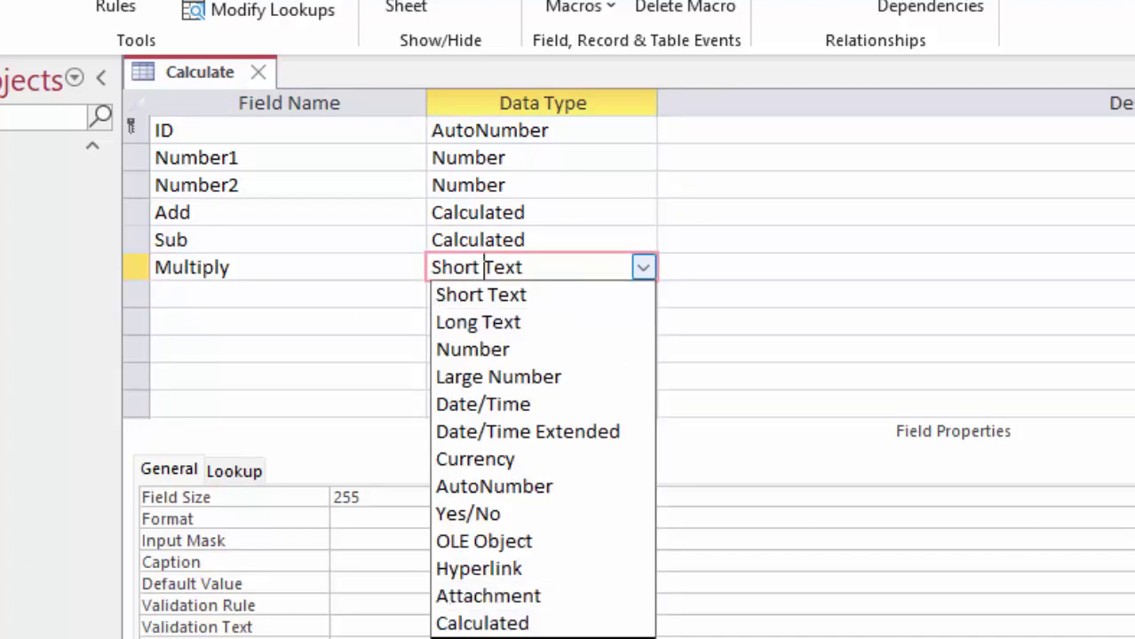
left_click(589, 625)
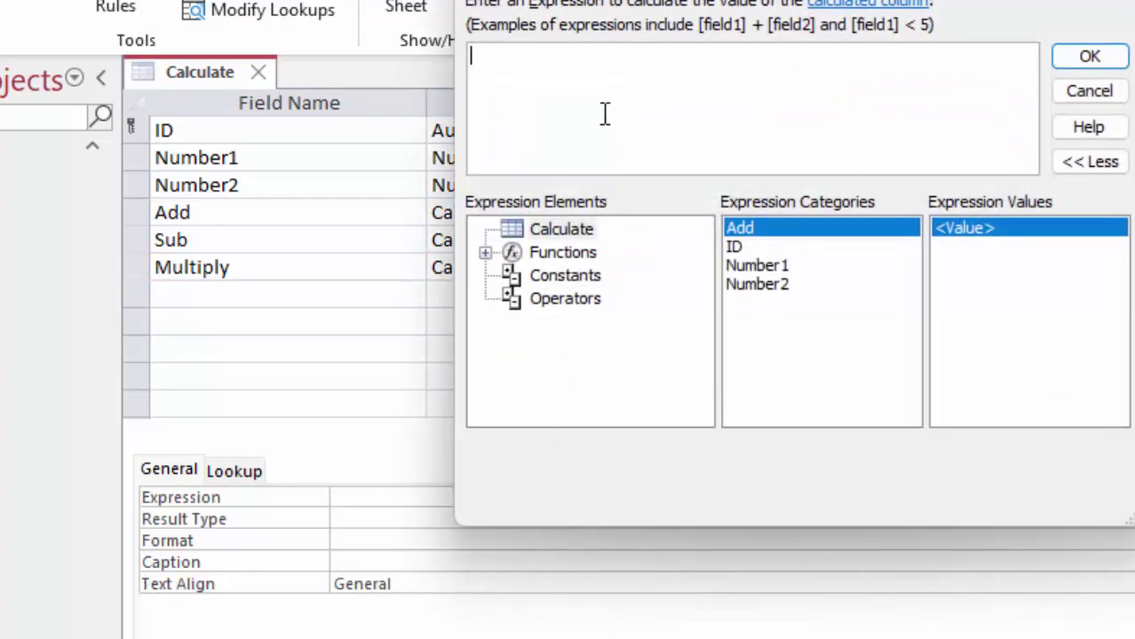
type("[Nu")
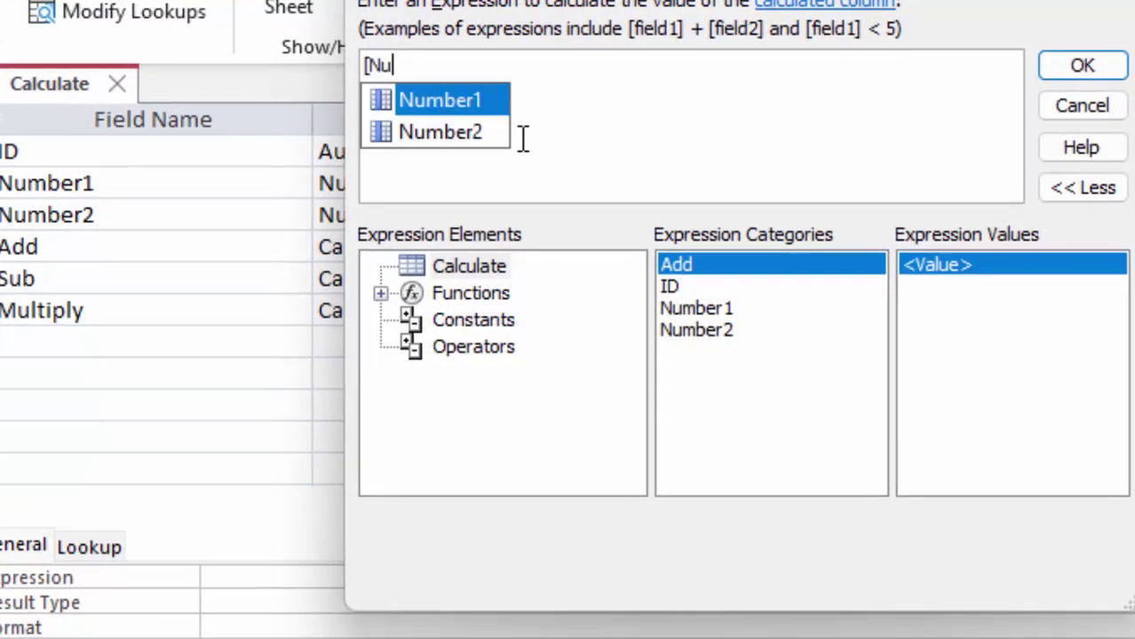
type("mber1]*[")
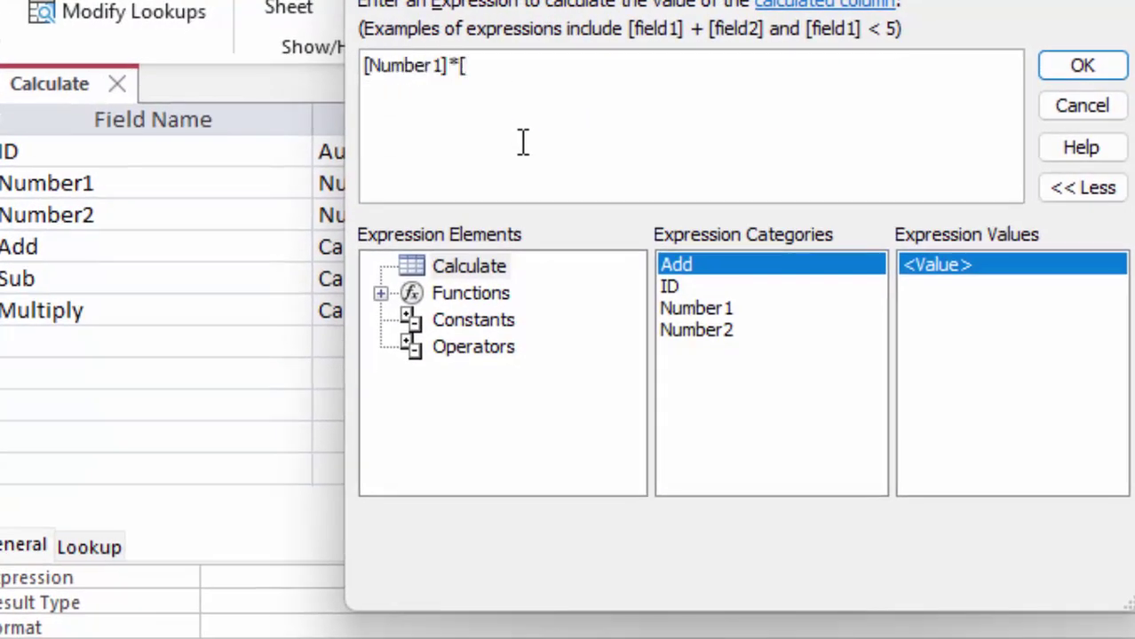
type("Number2")
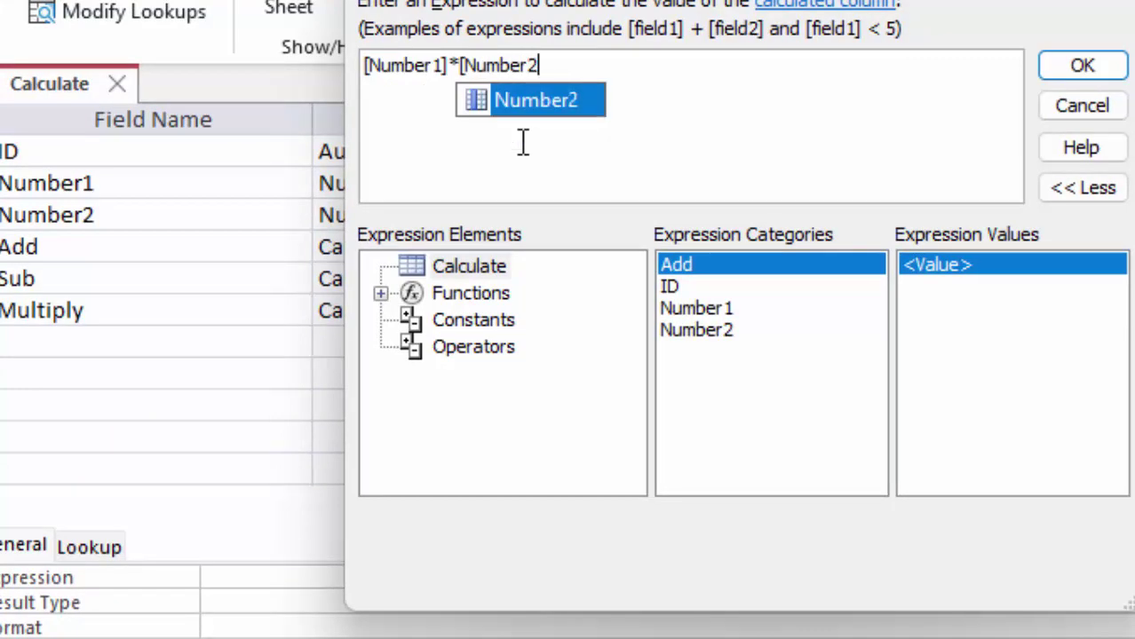
type("]")
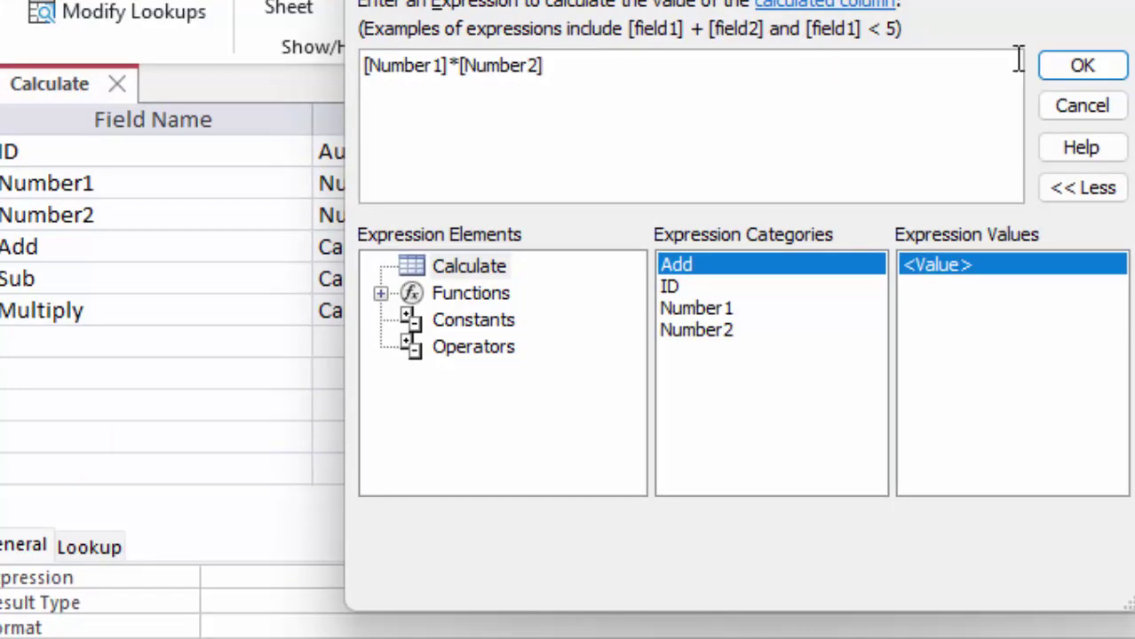
left_click(1082, 66)
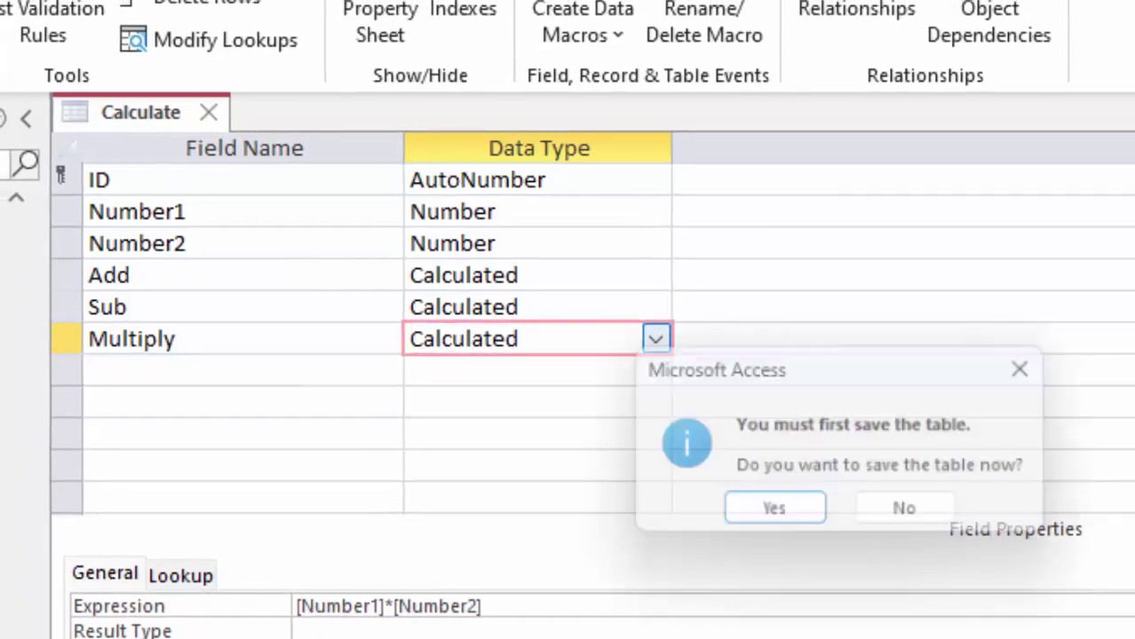
left_click(778, 520)
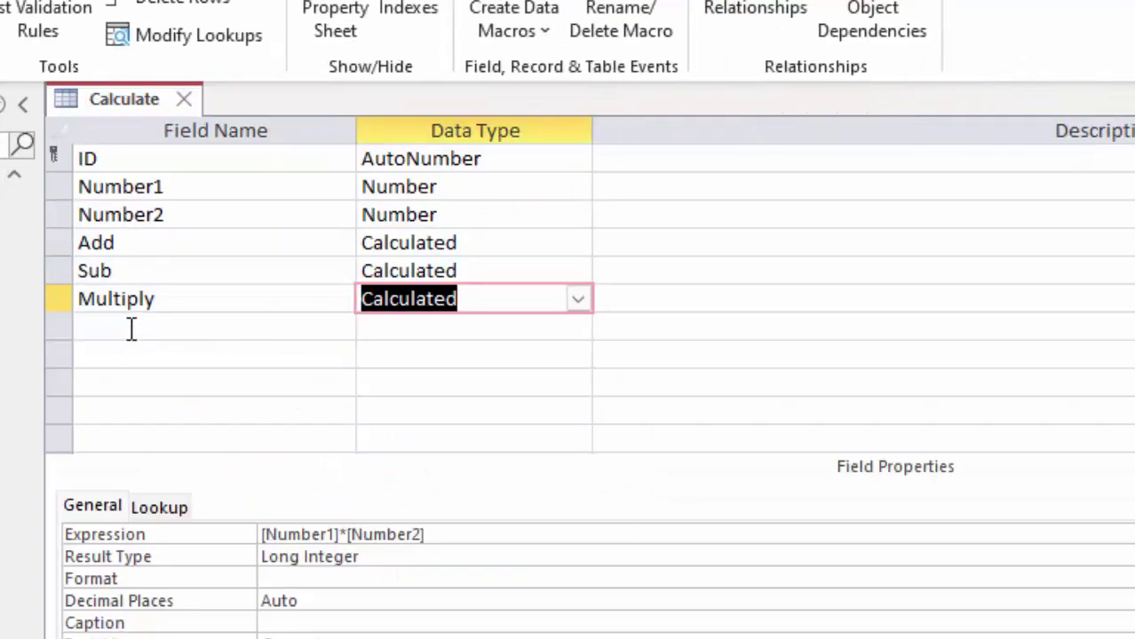
- Add a field named Divide with the Calculated data type
left_click(131, 327)
type("Divi")
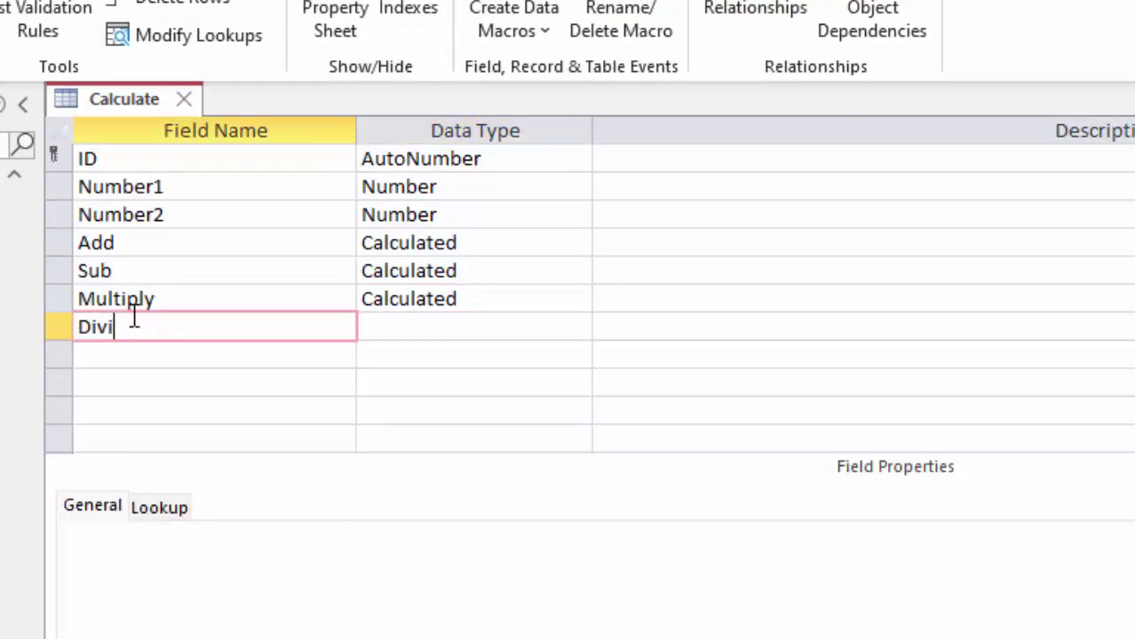
type("de")
key("Tab")
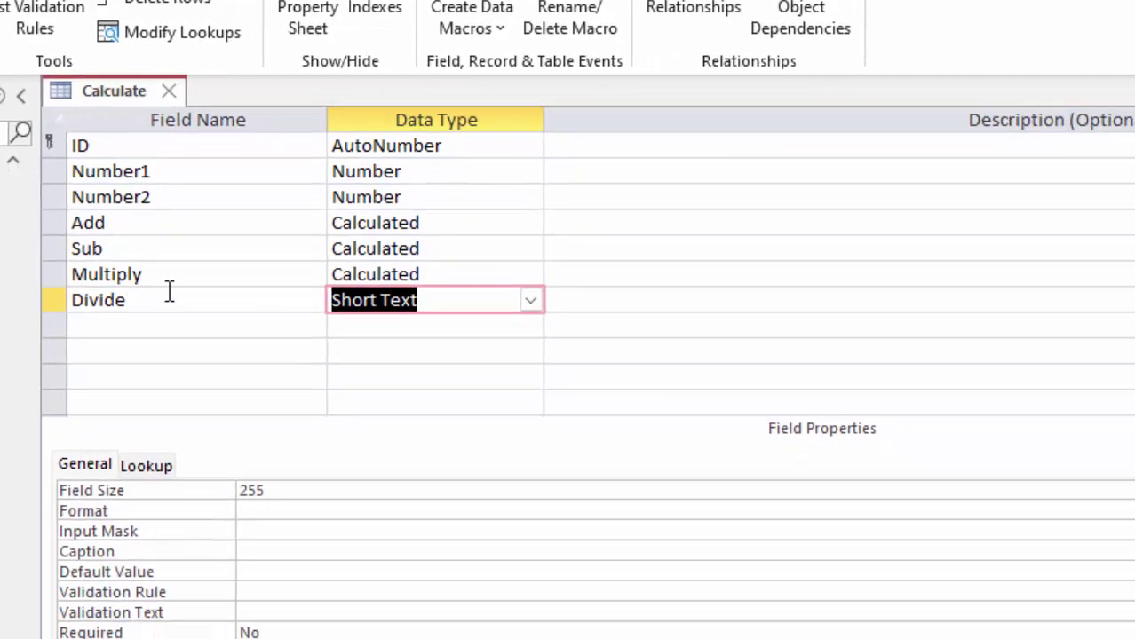
left_click(480, 268)
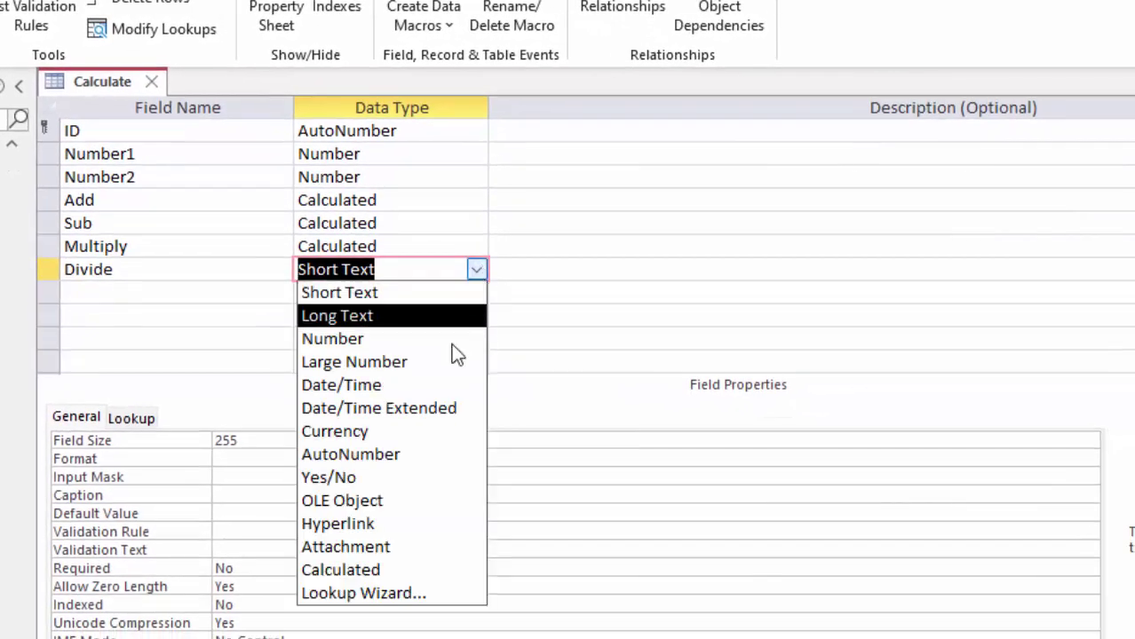
left_click(421, 570)
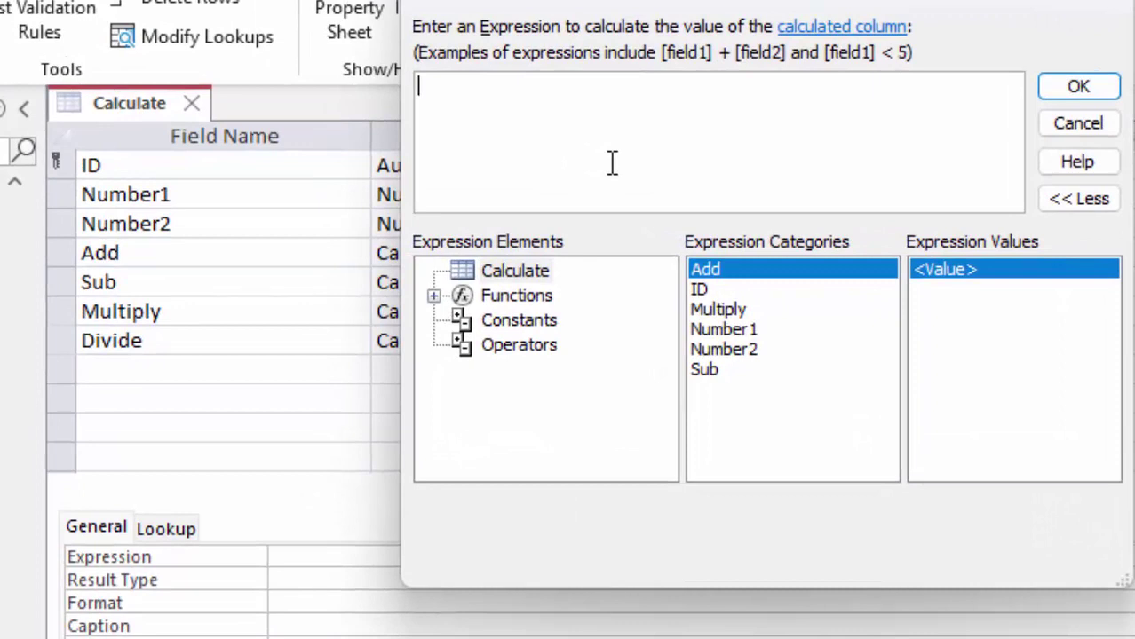
- Build the expression [Number1]/[Number2] from suggestions, then request Datasheet View
type("[Number]")
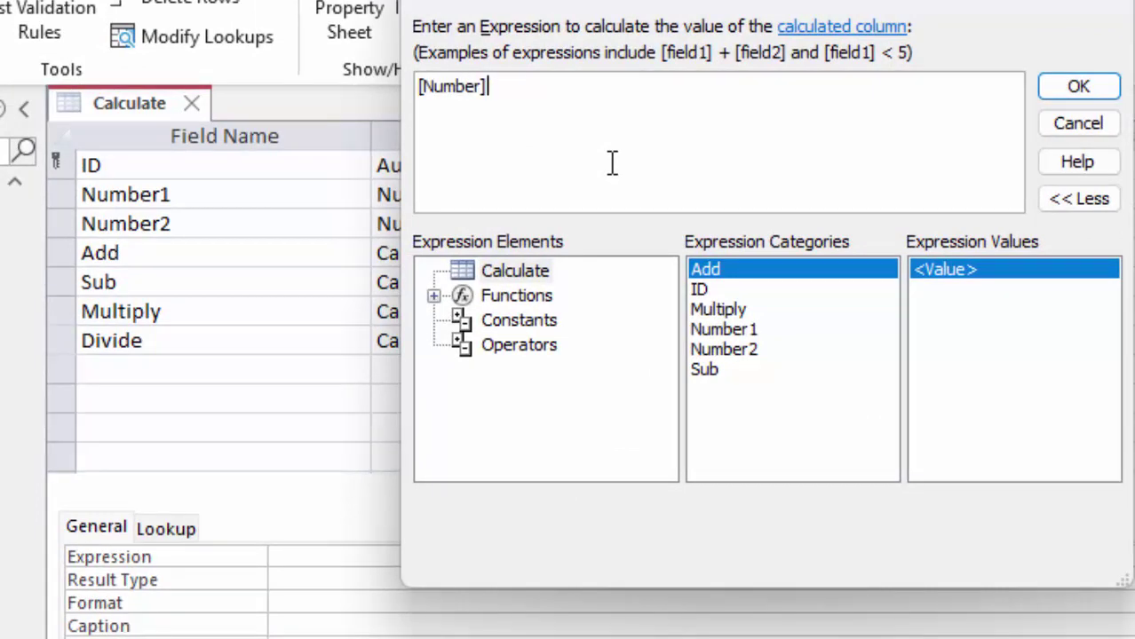
key("BackSpace")
key("Tab")
type("n")
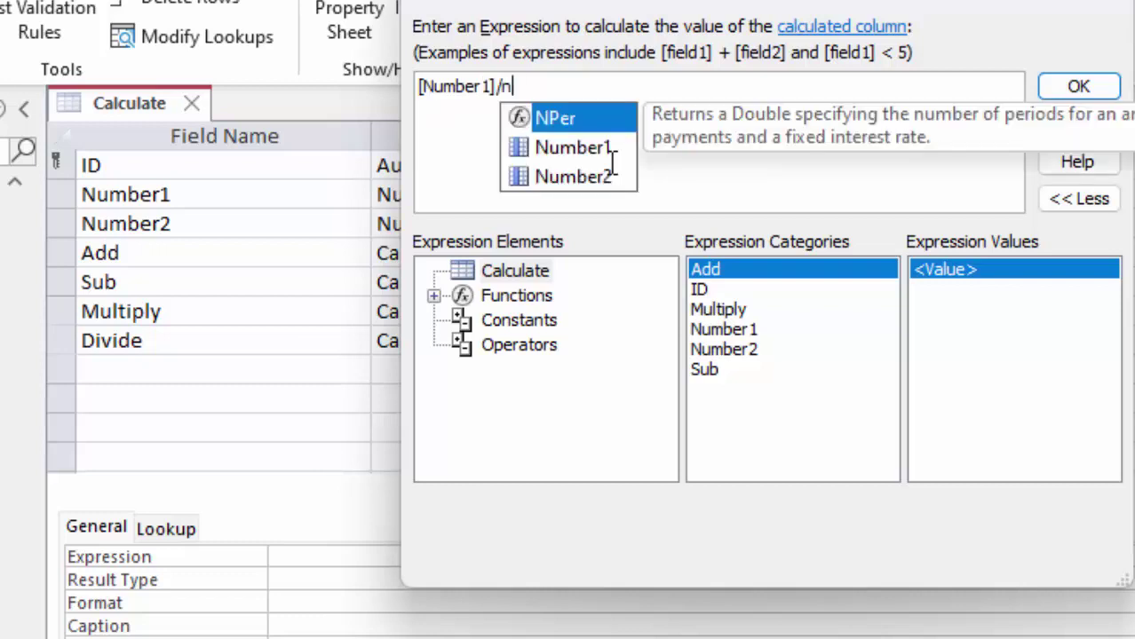
key("Down")
key("Down")
key("Tab")
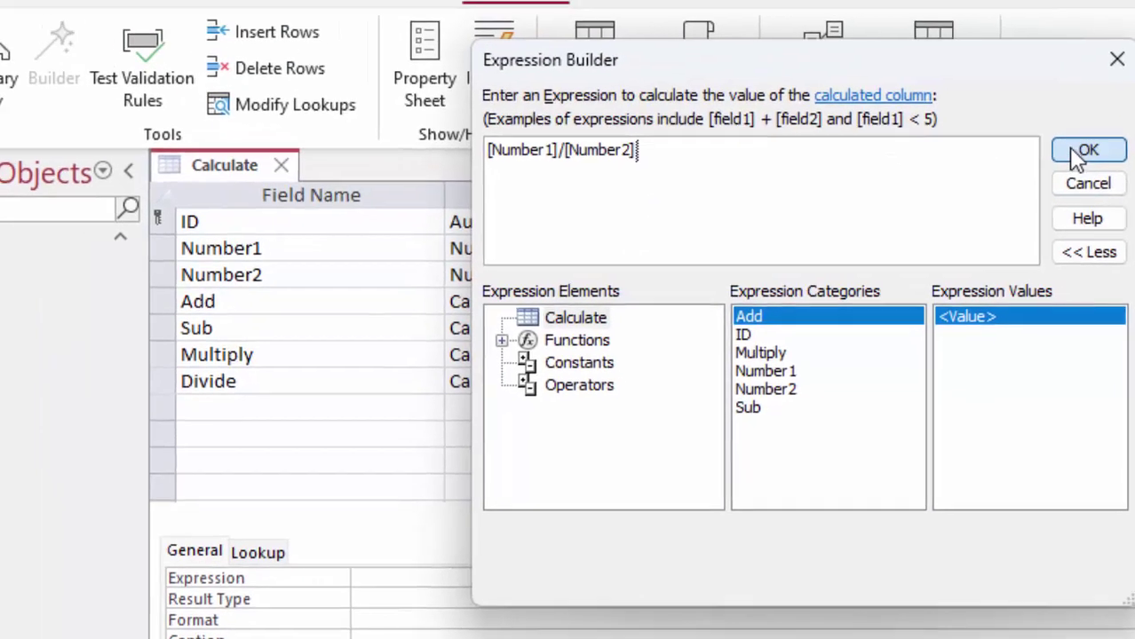
left_click(1078, 86)
left_click(48, 133)
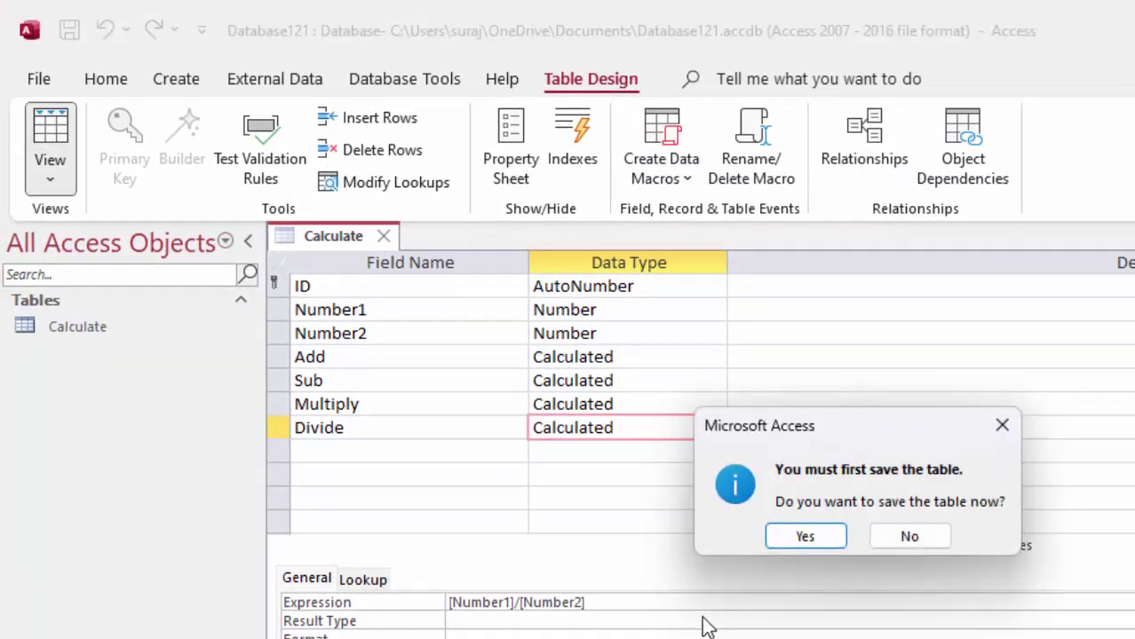
- Save the Calculate table and widen its Divide column to show 0.571428571428571 for 4/7
left_click(804, 533)
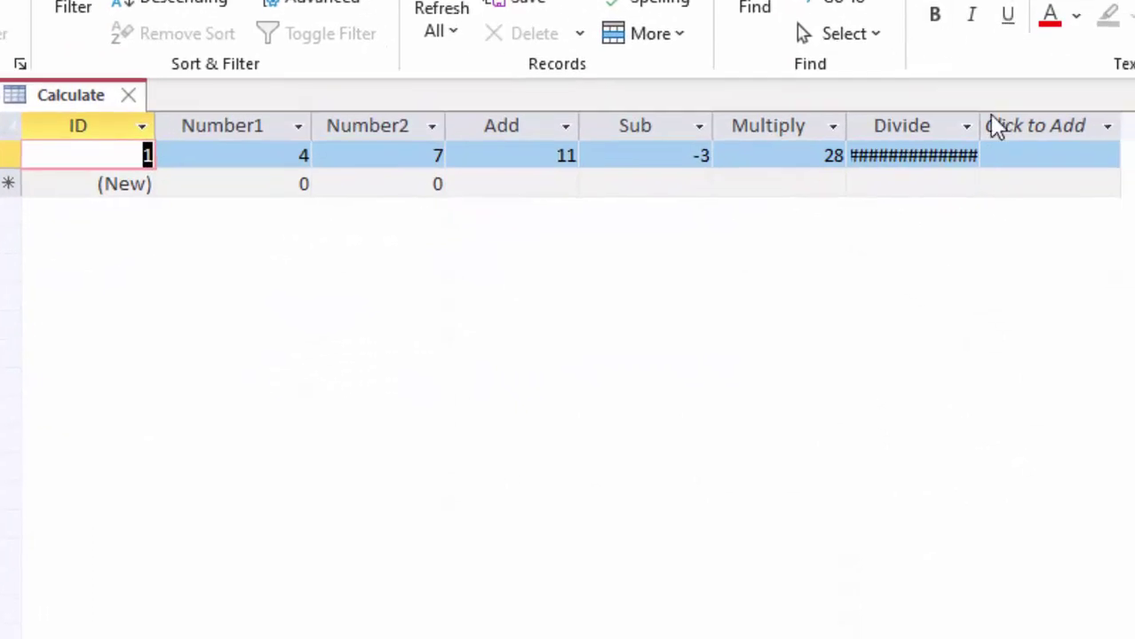
left_click_drag(986, 117, 1117, 240)
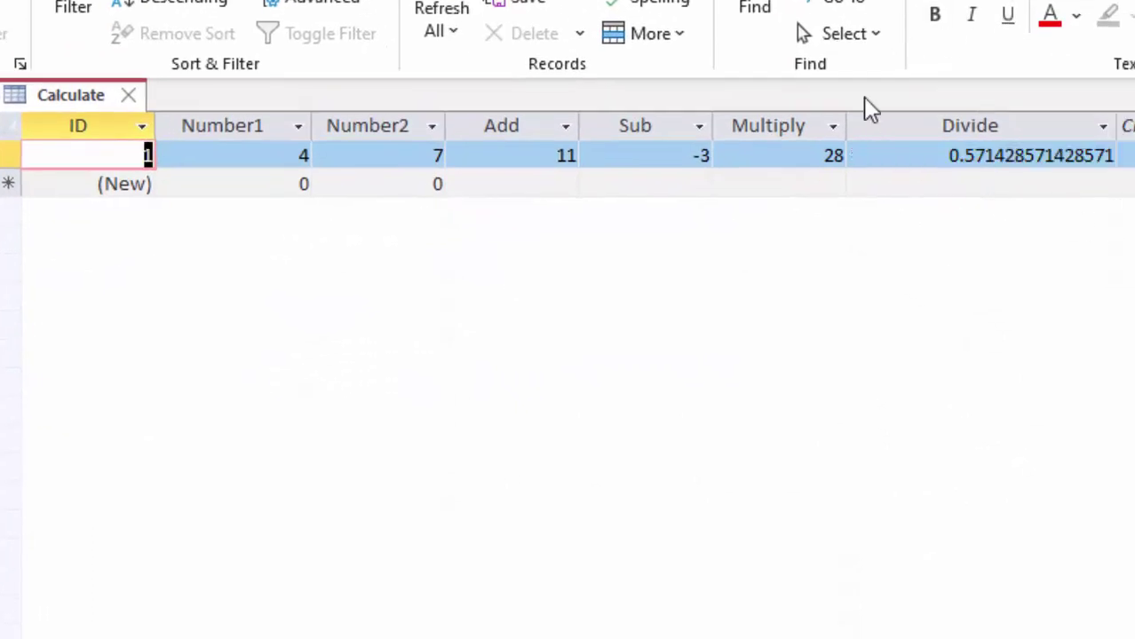